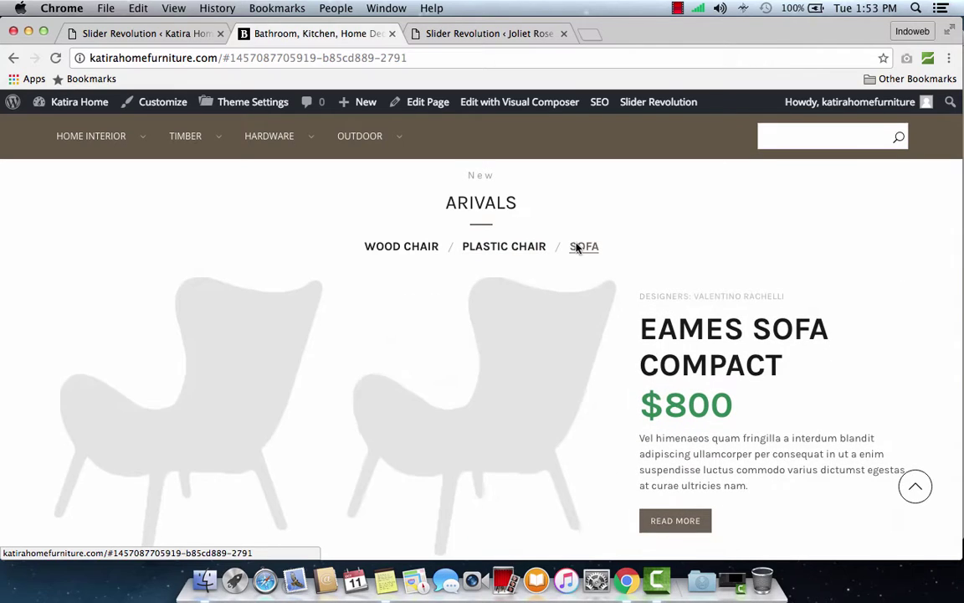
- View the Wood Chair, Plastic Chair and Sofa tabs in the homepage's Arivals section, ending on Wood Chair
{"action": "left_click", "coordinate": [422, 250]}
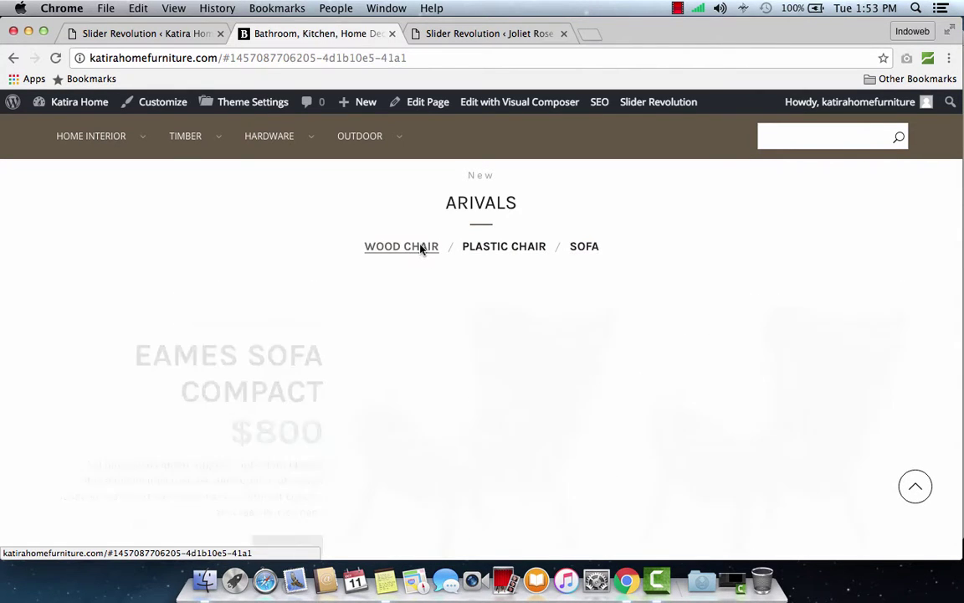
{"action": "left_click", "coordinate": [494, 250]}
{"action": "left_click", "coordinate": [583, 251]}
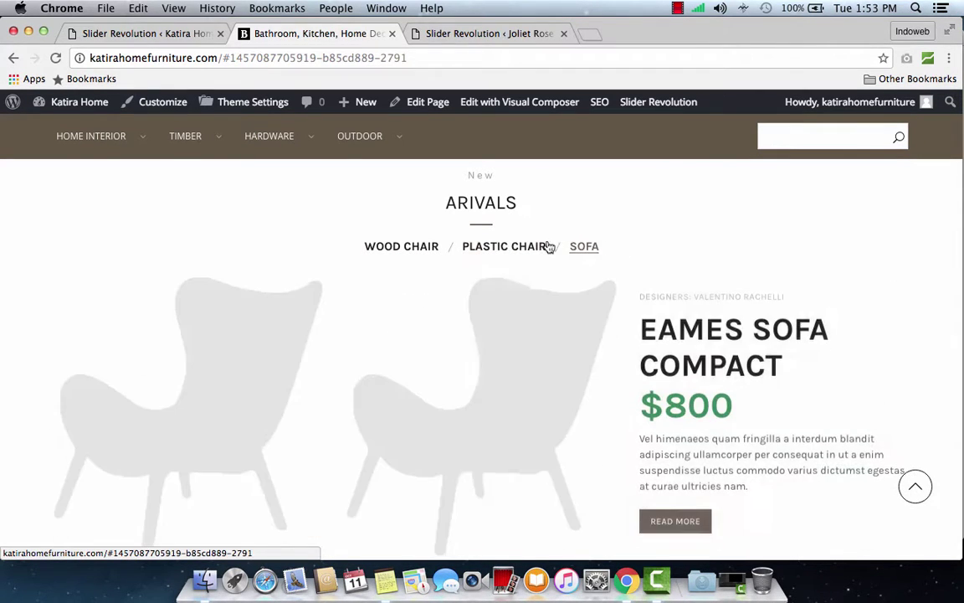
{"action": "left_click", "coordinate": [409, 248]}
{"action": "scroll", "coordinate": [408, 248], "scroll_direction": "down", "scroll_amount": 1}
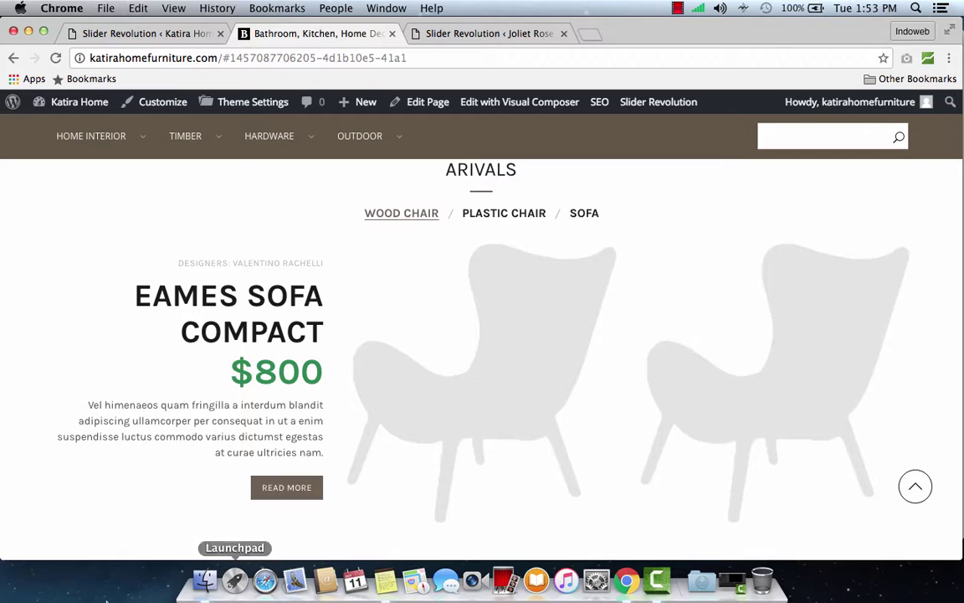
- Switch to Finder and preview the element-furniture chair images in the TAB folder
{"action": "left_click", "coordinate": [205, 580]}
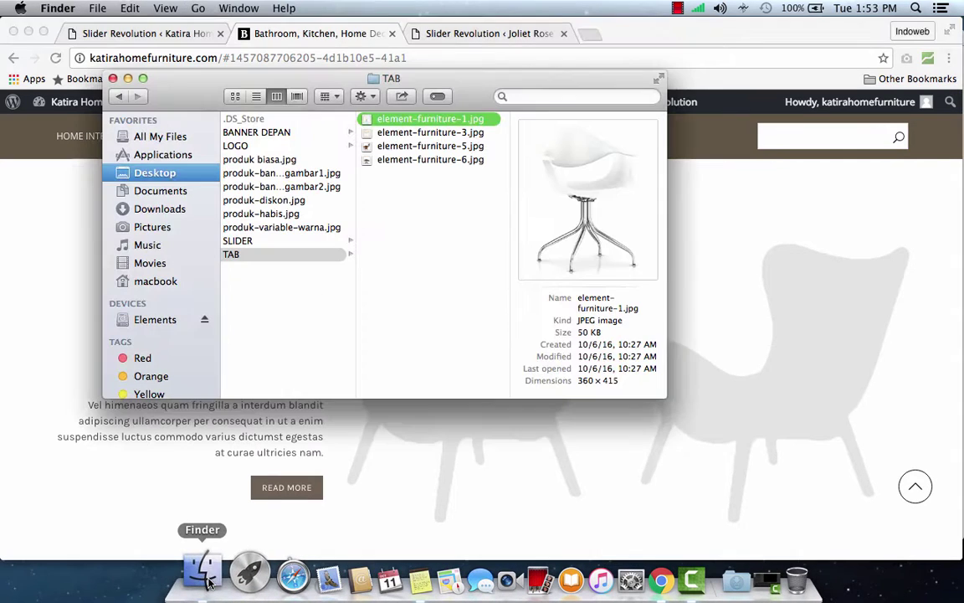
{"action": "left_click", "coordinate": [439, 135]}
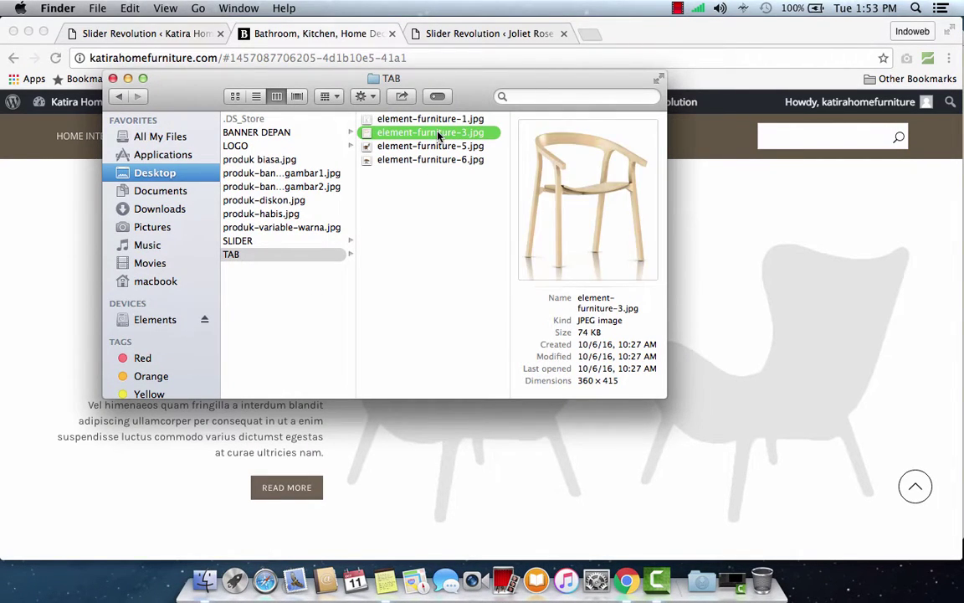
{"action": "key", "text": "Down"}
{"action": "key", "text": "Down"}
{"action": "key", "text": "Up"}
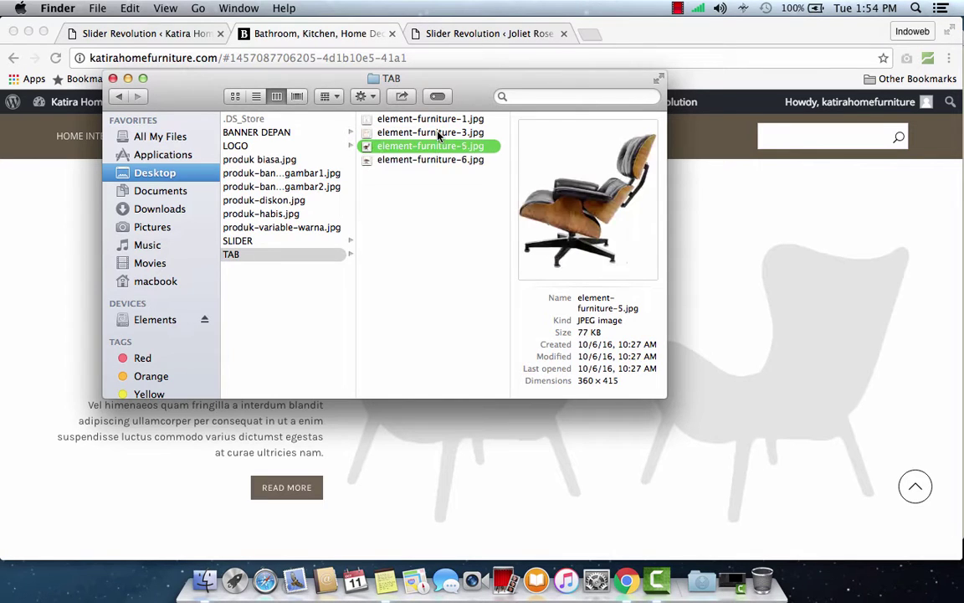
{"action": "key", "text": "Up"}
{"action": "key", "text": "Up"}
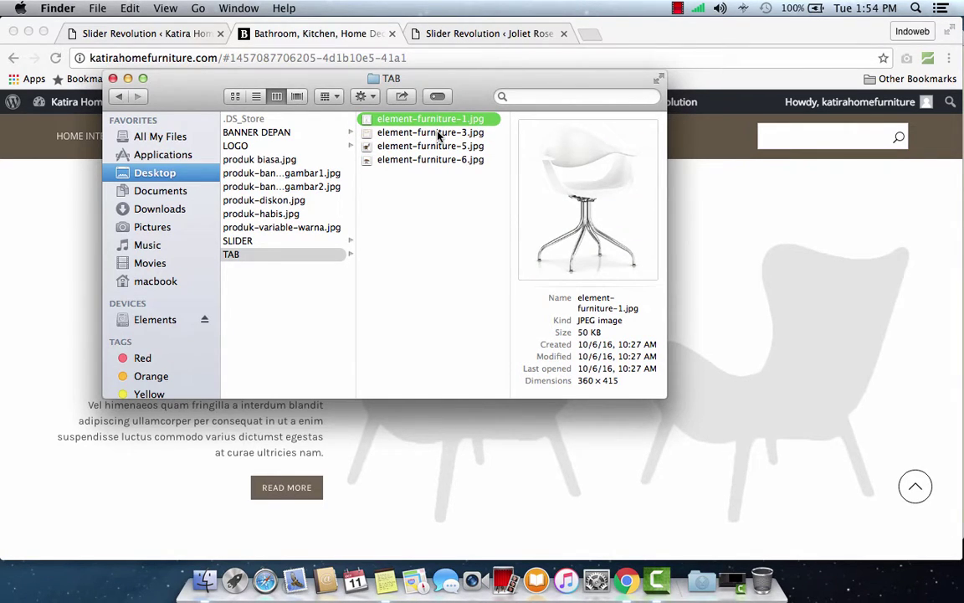
- Return to Chrome, open the homepage's page editor in a new tab, and close the Joliet Rose Slider Revolution tab
{"action": "left_click", "coordinate": [359, 38]}
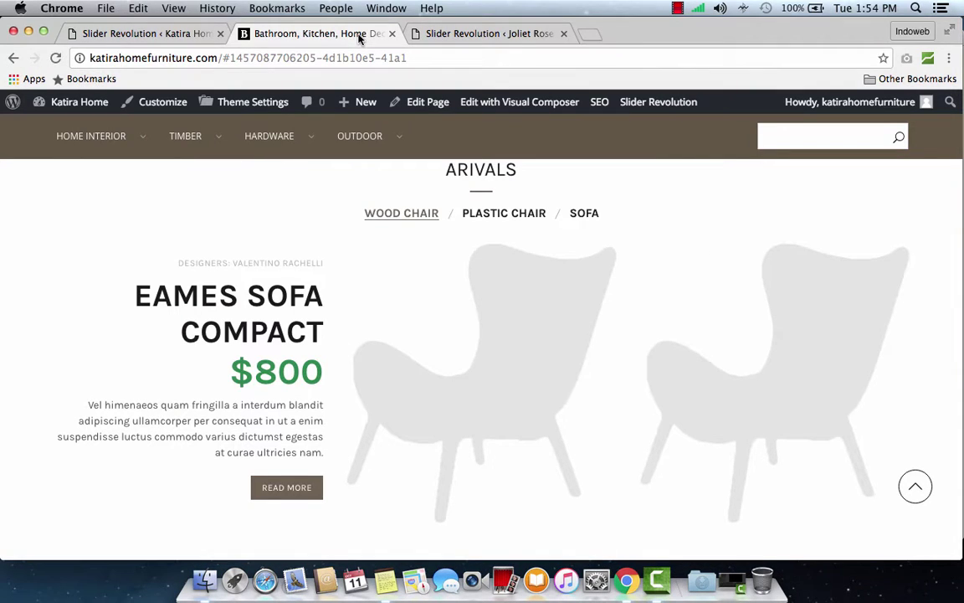
{"action": "right_click", "coordinate": [437, 108]}
{"action": "left_click", "coordinate": [494, 110]}
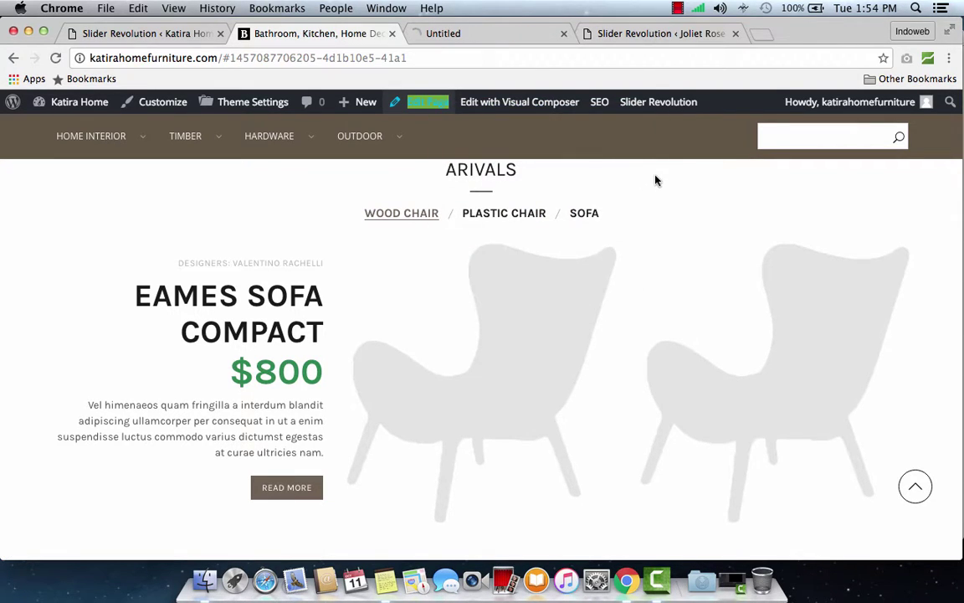
{"action": "left_click", "coordinate": [710, 33]}
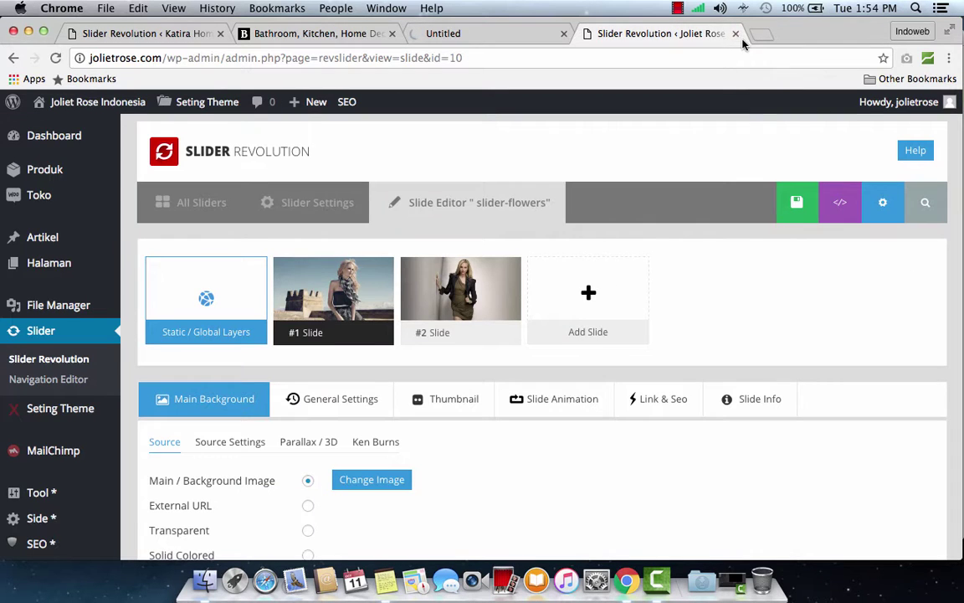
{"action": "left_click", "coordinate": [736, 33]}
{"action": "left_click", "coordinate": [596, 216]}
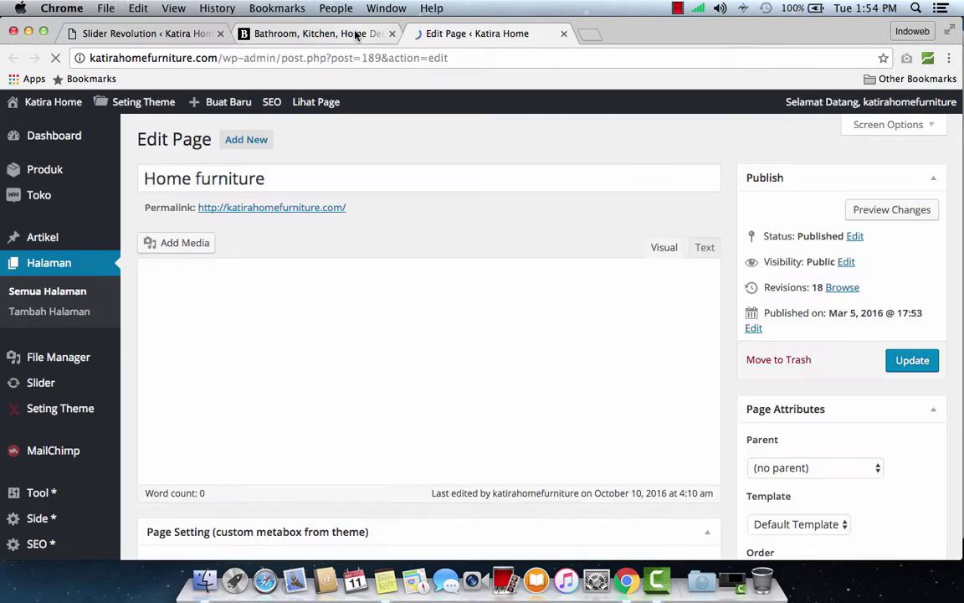
- Review the Arivals section on the live homepage and locate its Section title and Tabs elements in the page editor
{"action": "left_click", "coordinate": [375, 33]}
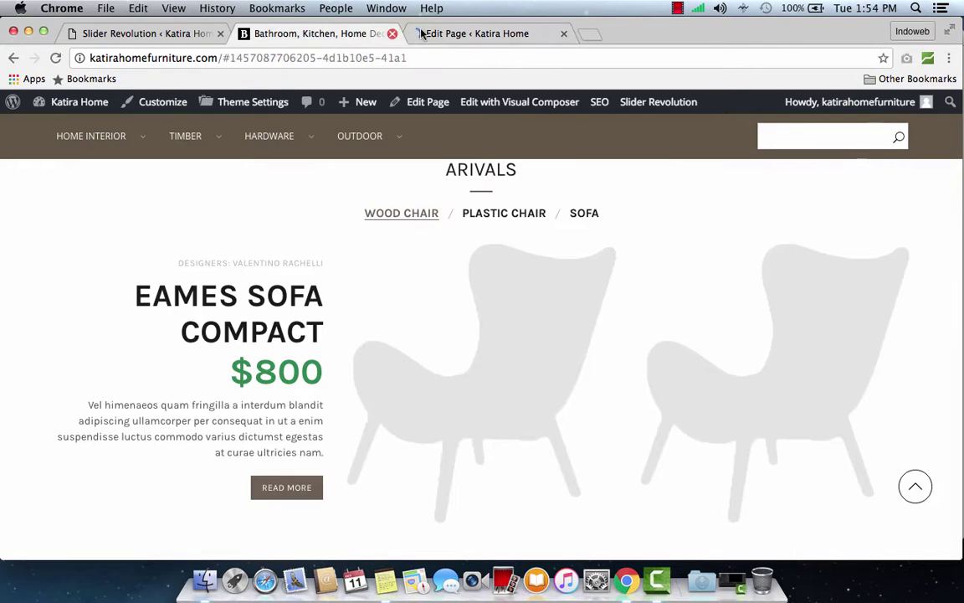
{"action": "scroll", "coordinate": [458, 266], "scroll_direction": "up", "scroll_amount": 1}
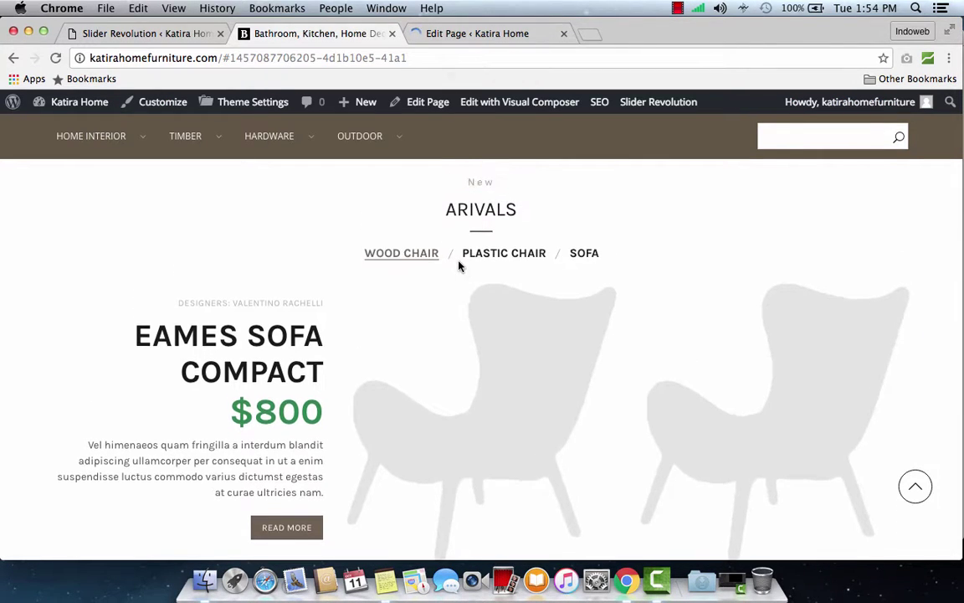
{"action": "scroll", "coordinate": [459, 266], "scroll_direction": "up", "scroll_amount": 2}
{"action": "scroll", "coordinate": [459, 266], "scroll_direction": "down", "scroll_amount": 2}
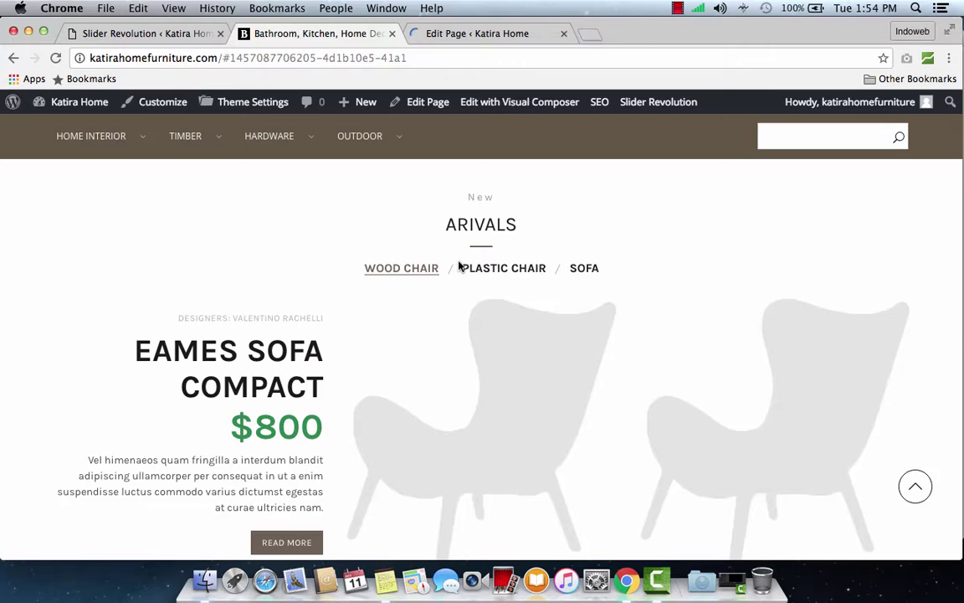
{"action": "scroll", "coordinate": [530, 243], "scroll_direction": "down", "scroll_amount": 1}
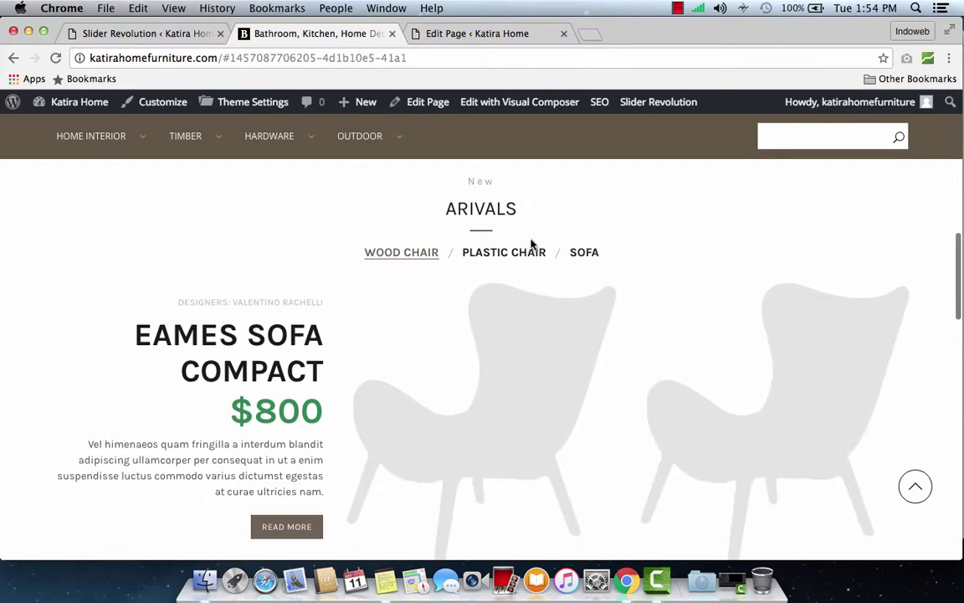
{"action": "left_click", "coordinate": [470, 34]}
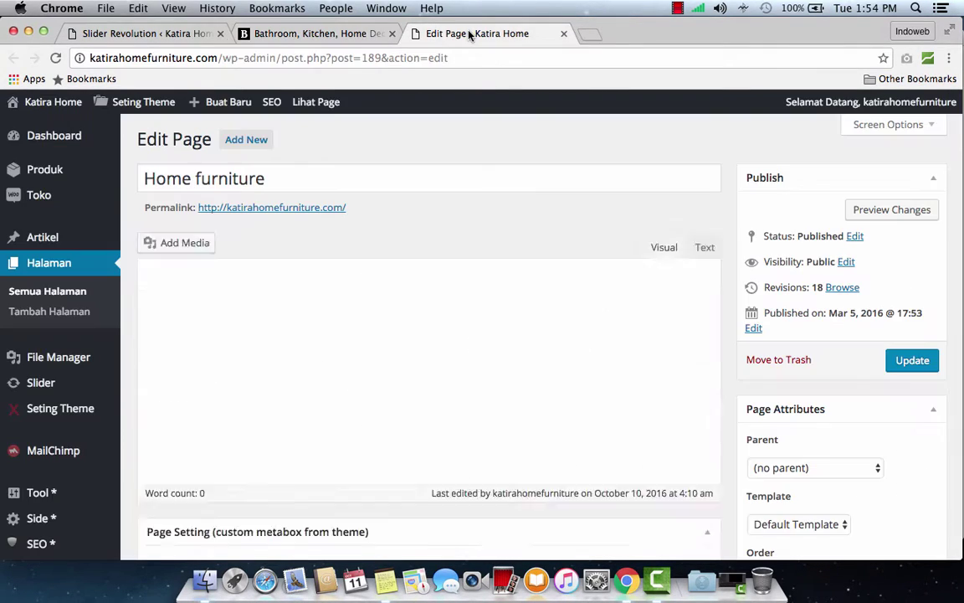
{"action": "scroll", "coordinate": [456, 281], "scroll_direction": "down", "scroll_amount": 8}
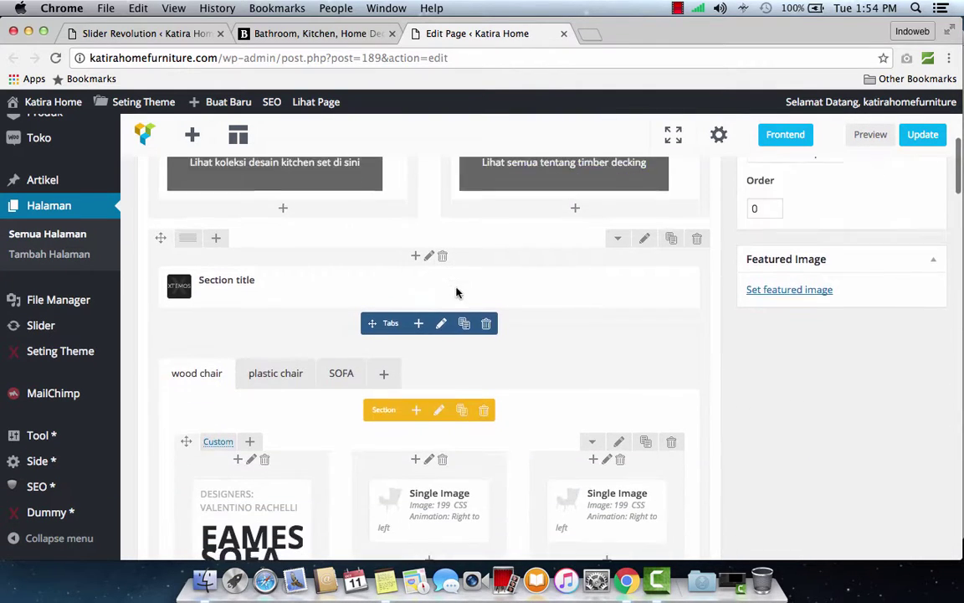
{"action": "scroll", "coordinate": [457, 292], "scroll_direction": "down", "scroll_amount": 1}
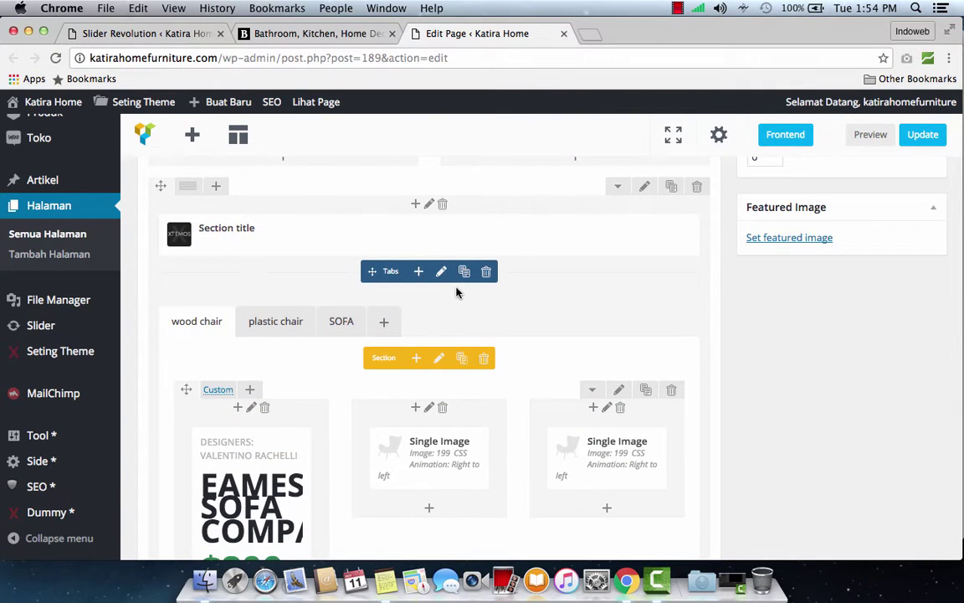
{"action": "scroll", "coordinate": [456, 292], "scroll_direction": "down", "scroll_amount": 6}
{"action": "scroll", "coordinate": [456, 291], "scroll_direction": "up", "scroll_amount": 5}
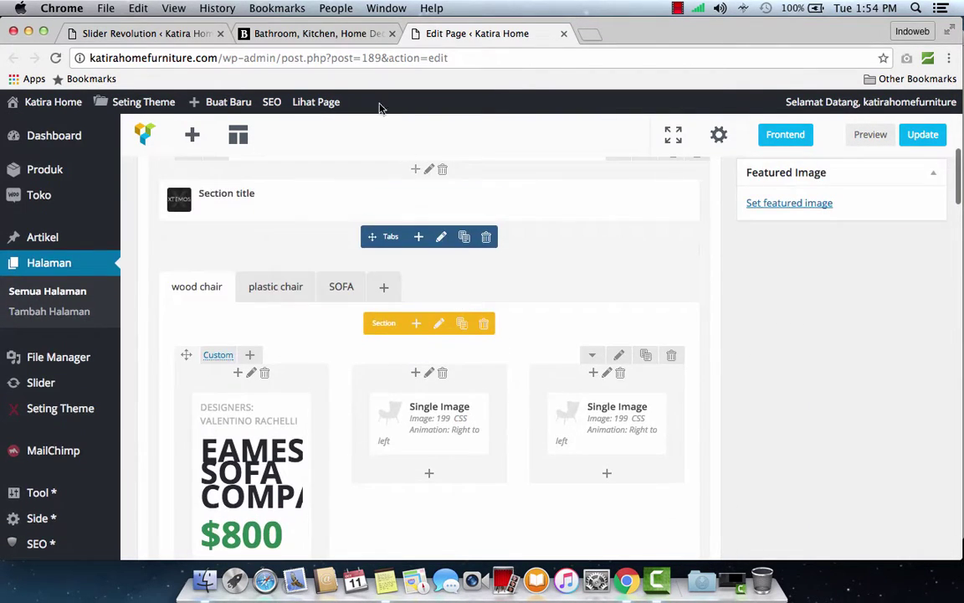
- Compare the live Kitchen Set Minimalis and Timber Decking banners with their Promo Banner elements in the page editor
{"action": "left_click", "coordinate": [316, 35]}
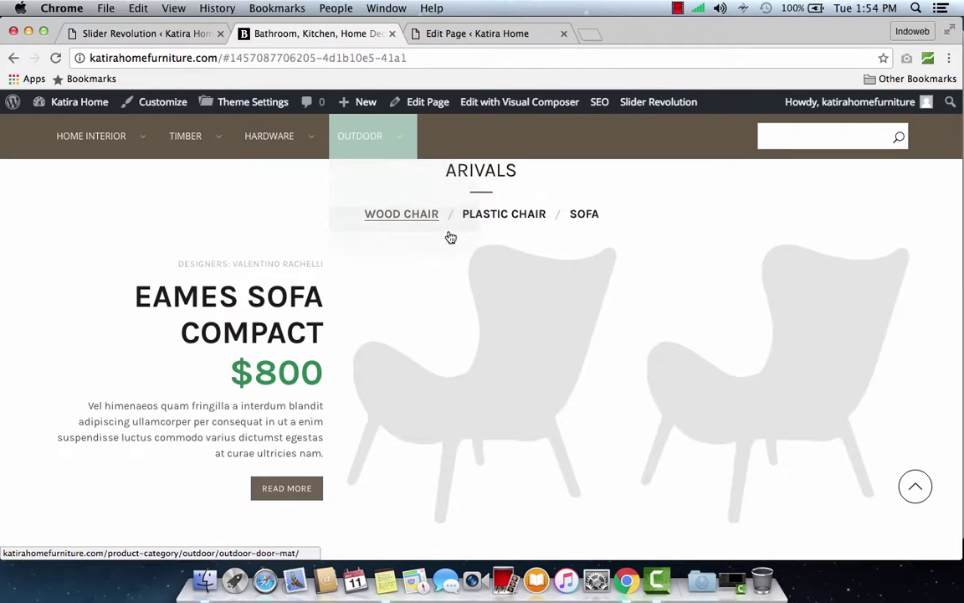
{"action": "scroll", "coordinate": [450, 237], "scroll_direction": "up", "scroll_amount": 1}
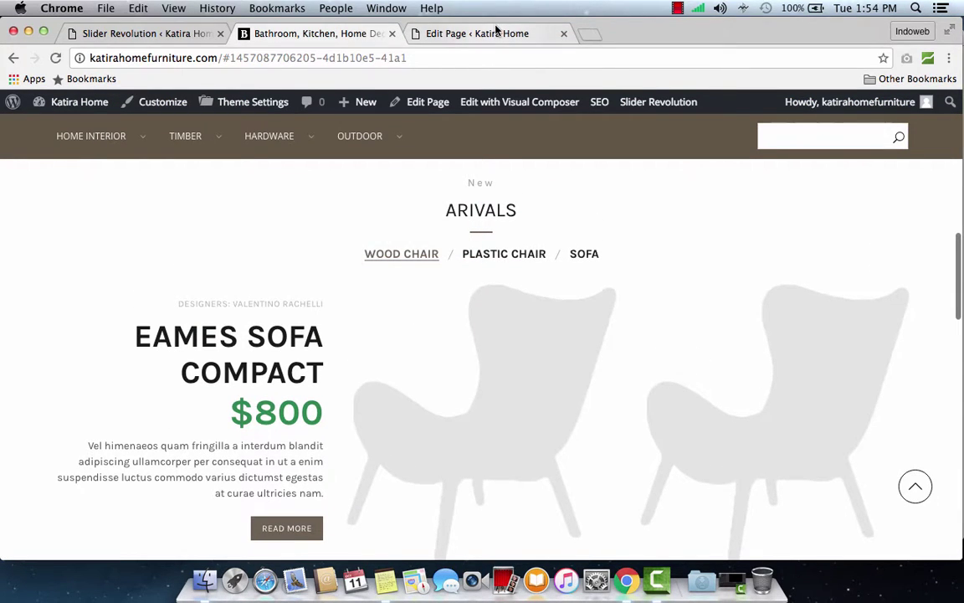
{"action": "left_click", "coordinate": [496, 31]}
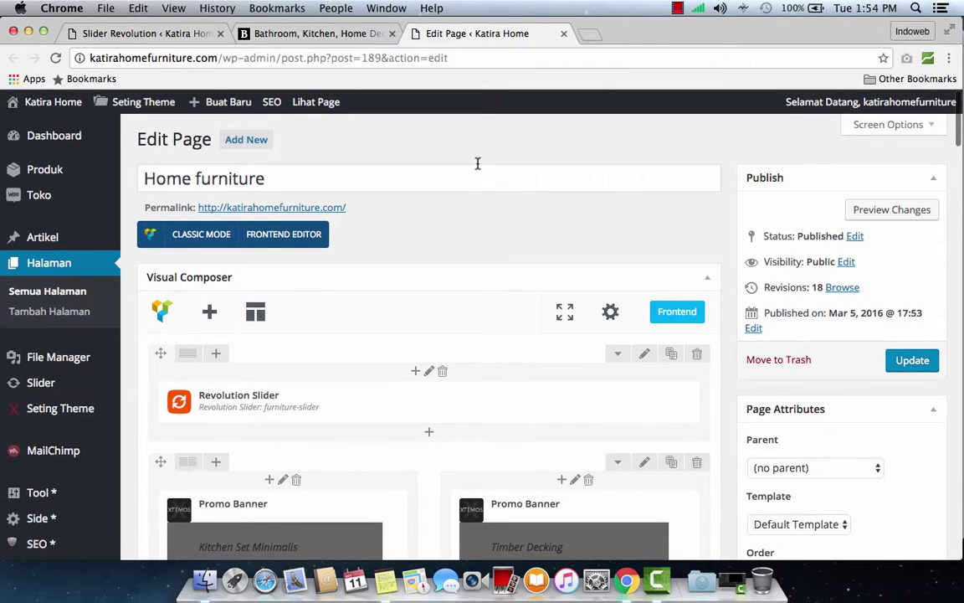
{"action": "scroll", "coordinate": [478, 163], "scroll_direction": "down", "scroll_amount": 5}
{"action": "scroll", "coordinate": [478, 168], "scroll_direction": "down", "scroll_amount": 2}
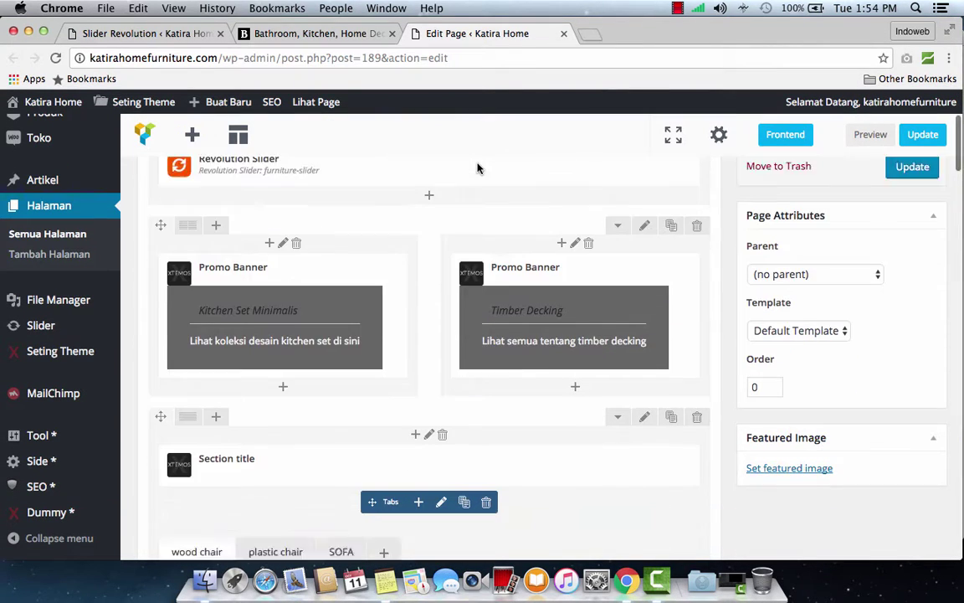
{"action": "left_click", "coordinate": [328, 34]}
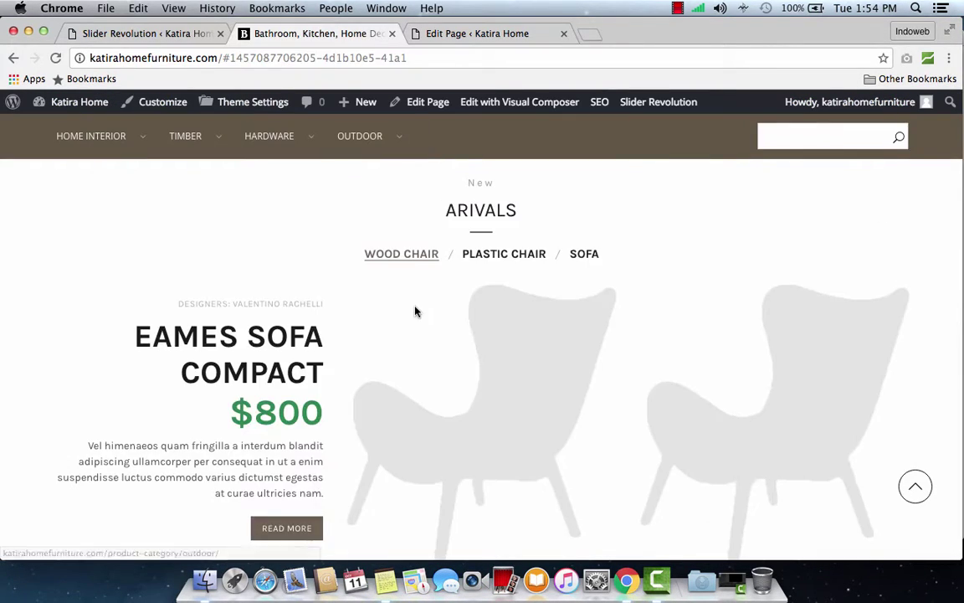
{"action": "scroll", "coordinate": [415, 312], "scroll_direction": "up", "scroll_amount": 5}
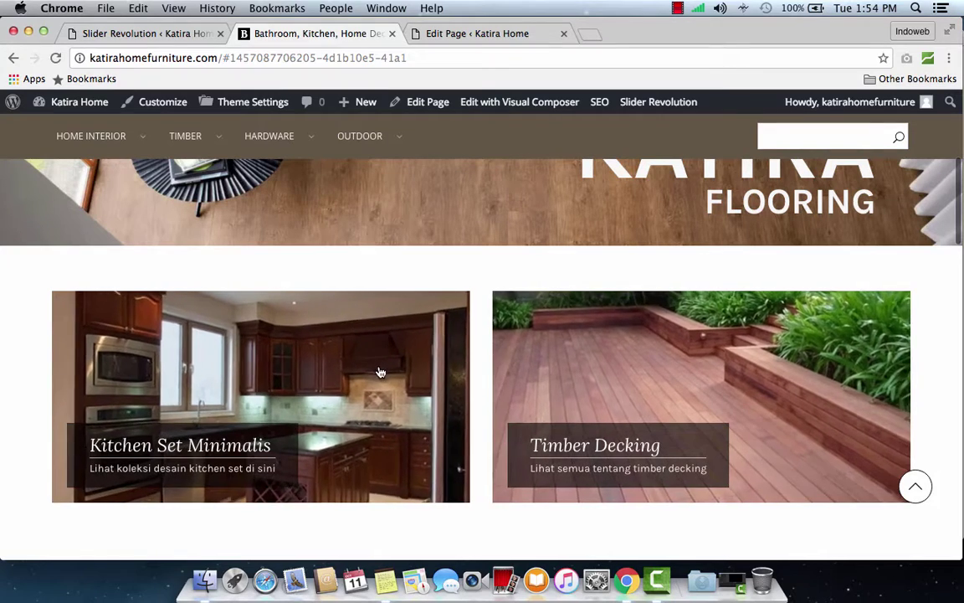
{"action": "left_click", "coordinate": [453, 34]}
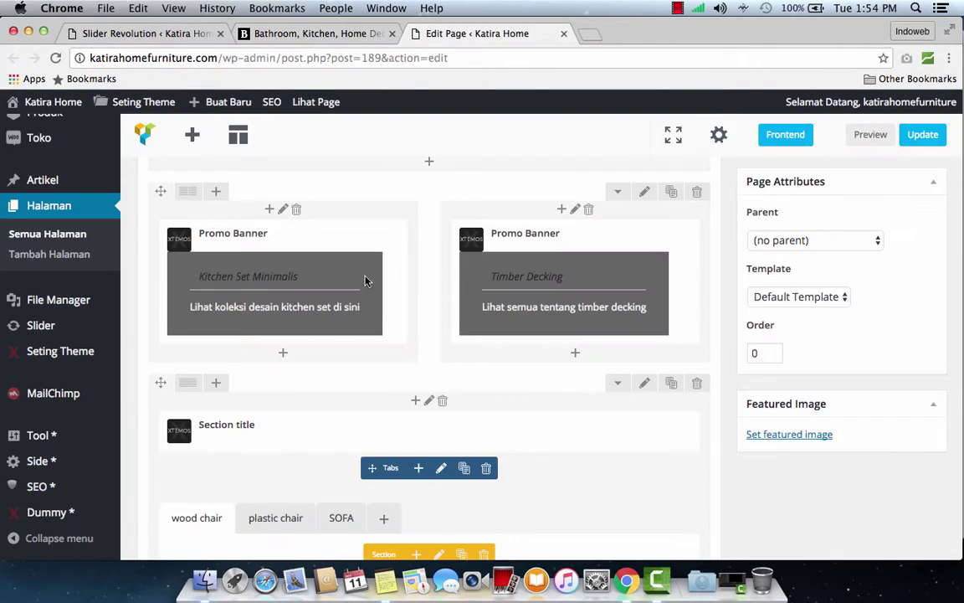
{"action": "scroll", "coordinate": [440, 337], "scroll_direction": "down", "scroll_amount": 3}
- Compare the live Arivals heading and product tabs with the Section title and Tabs elements in the page editor
{"action": "left_click", "coordinate": [349, 35]}
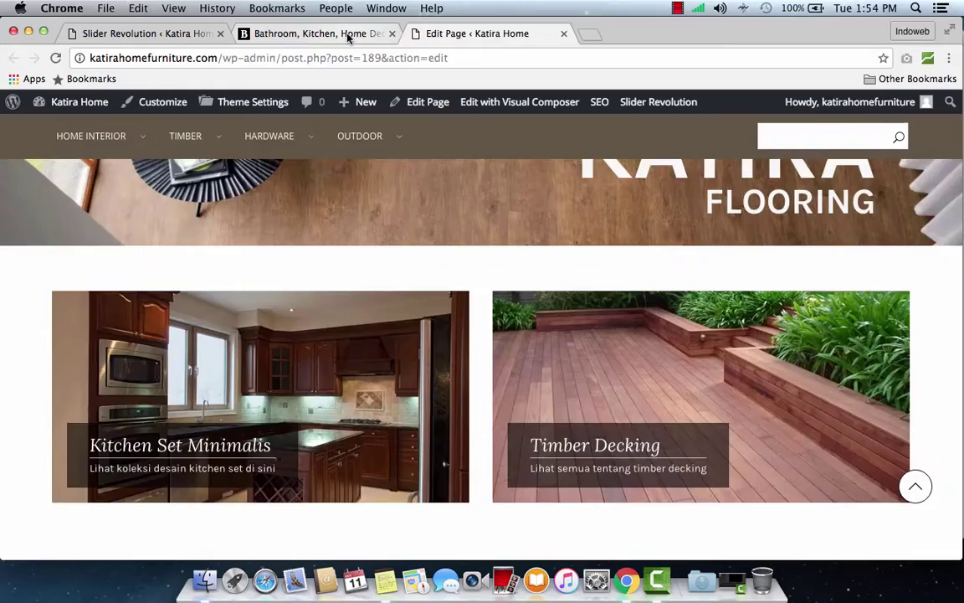
{"action": "scroll", "coordinate": [415, 283], "scroll_direction": "down", "scroll_amount": 5}
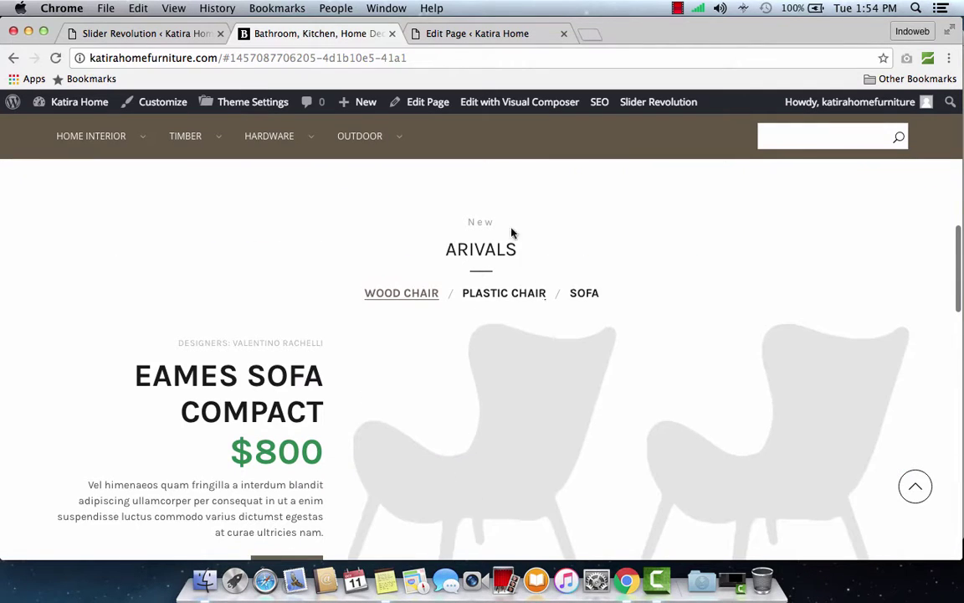
{"action": "left_click", "coordinate": [459, 34]}
{"action": "left_click", "coordinate": [360, 35]}
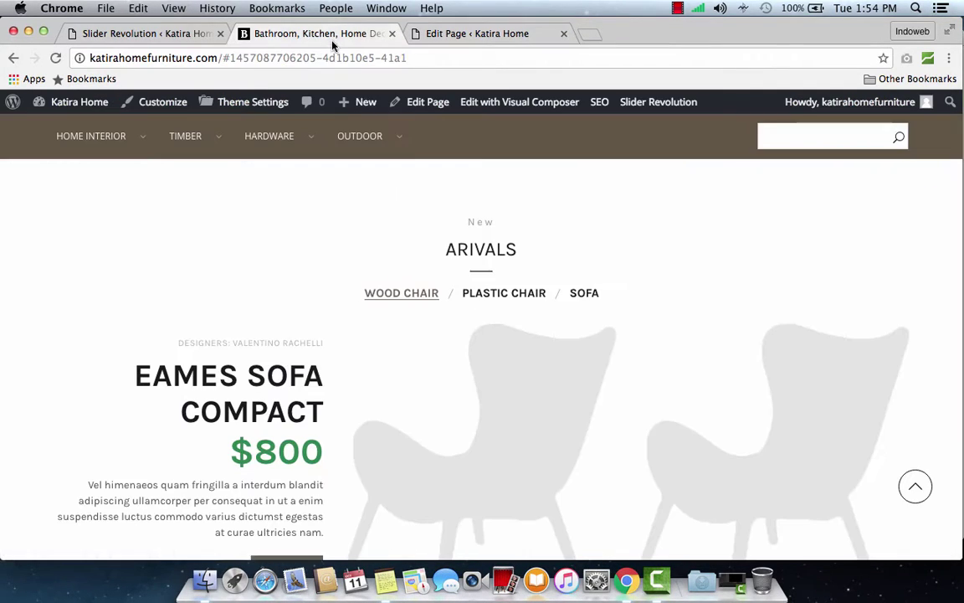
{"action": "left_click", "coordinate": [456, 34]}
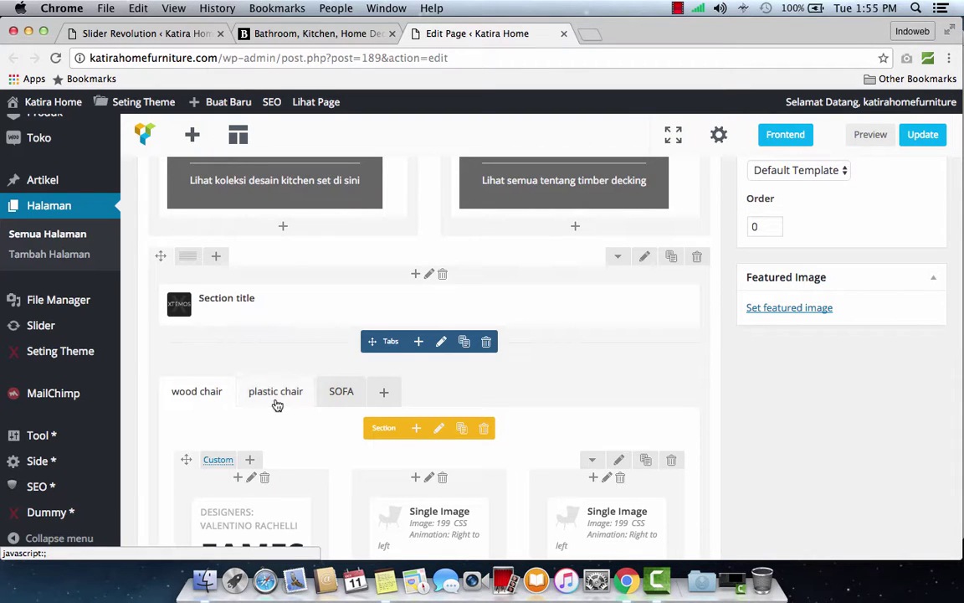
- Check the title and subtitle in the Arivals Section title settings and close them without saving
{"action": "left_click", "coordinate": [442, 307]}
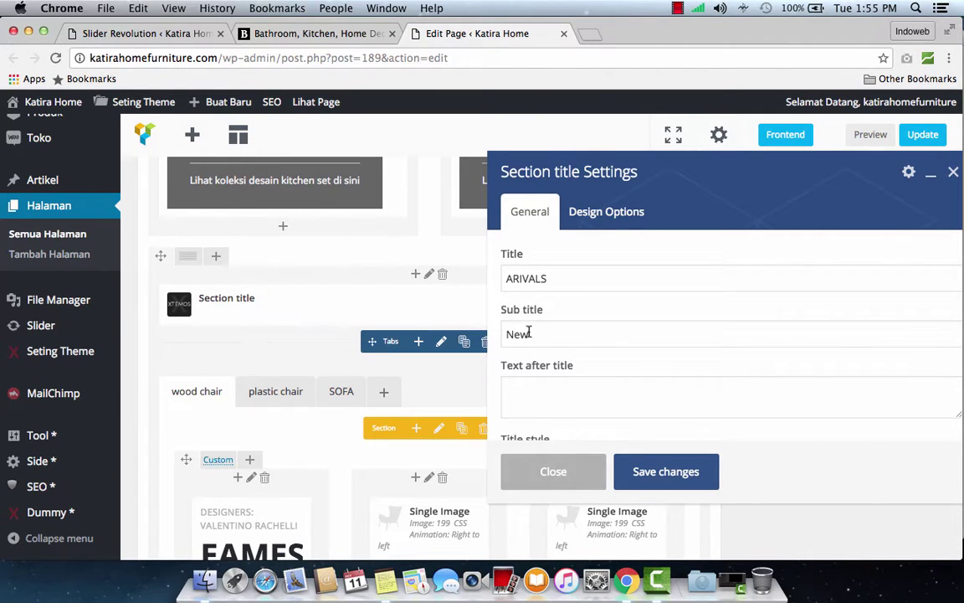
{"action": "left_click", "coordinate": [557, 481]}
{"action": "scroll", "coordinate": [556, 482], "scroll_direction": "down", "scroll_amount": 3}
{"action": "scroll", "coordinate": [556, 482], "scroll_direction": "down", "scroll_amount": 3}
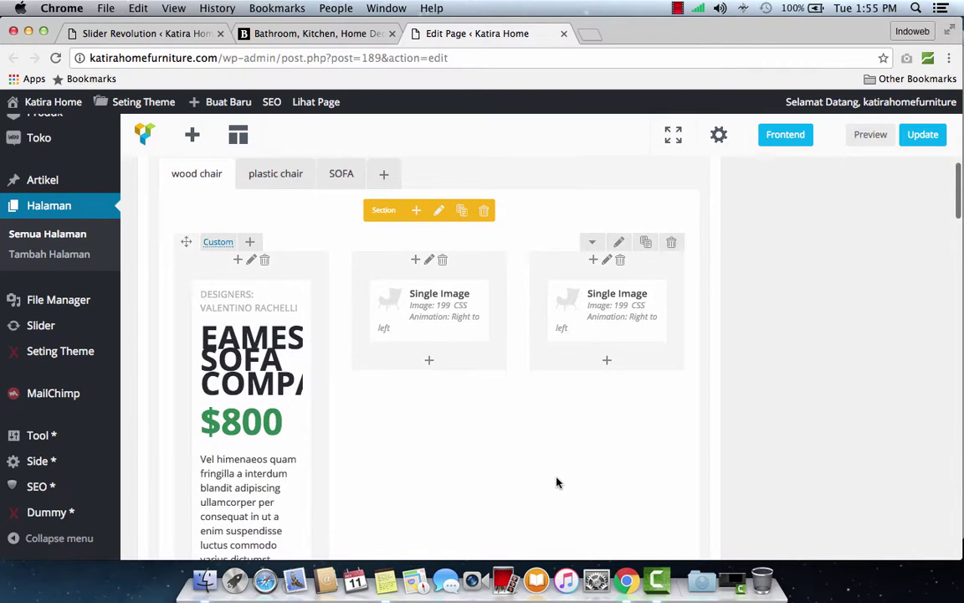
- Compare the live Wood Chair tab's text and two images with its columns in the page editor
{"action": "left_click", "coordinate": [319, 31]}
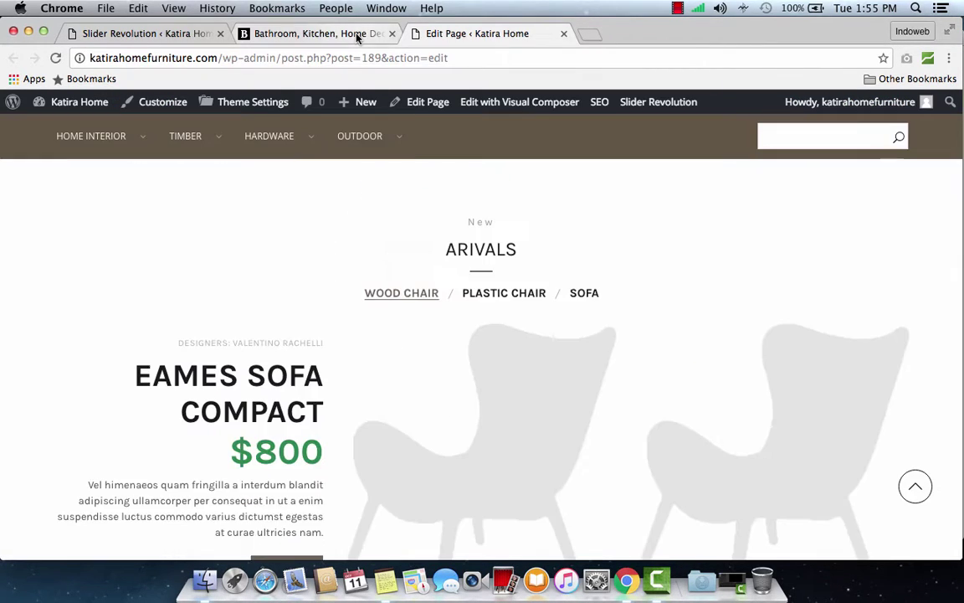
{"action": "scroll", "coordinate": [335, 301], "scroll_direction": "down", "scroll_amount": 1}
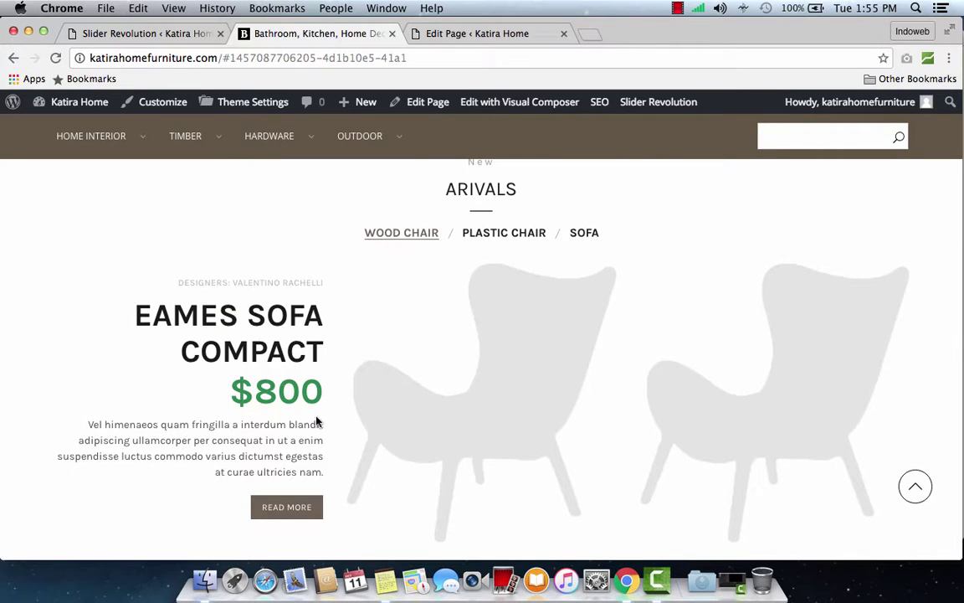
{"action": "left_click", "coordinate": [476, 33]}
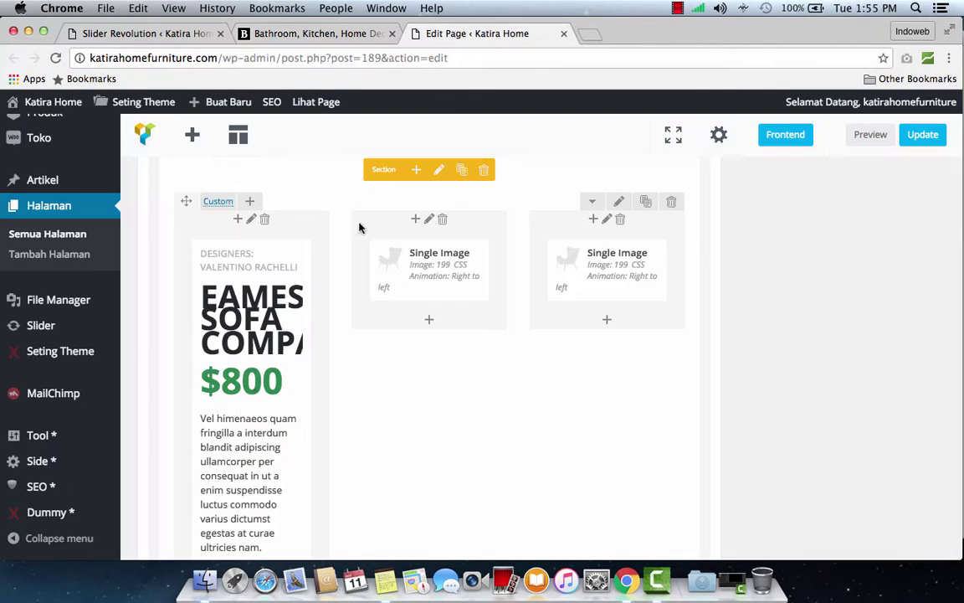
- Replace the designer's name in the Wood Chair tab's text block with another designer's first name
{"action": "left_click", "coordinate": [262, 420]}
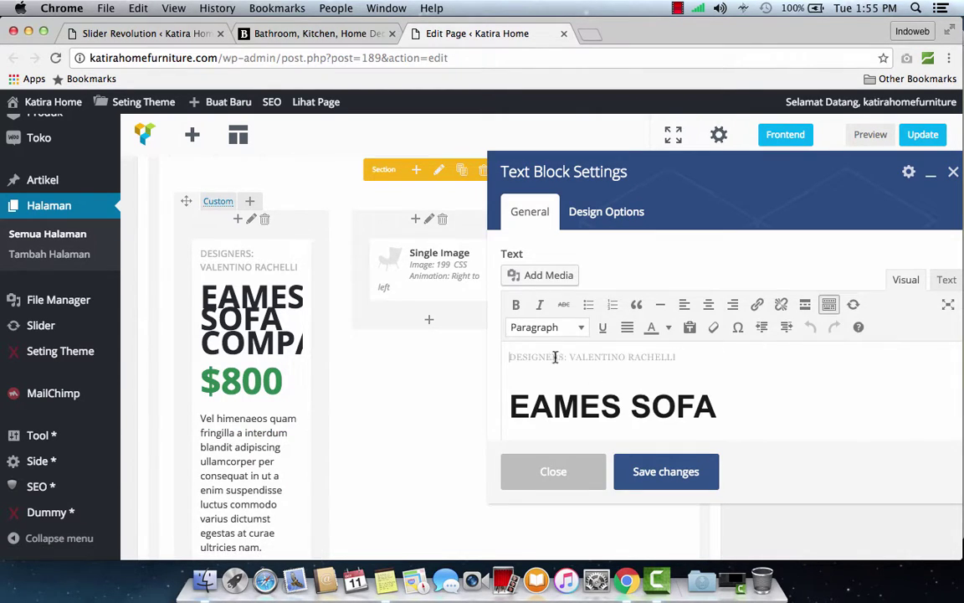
{"action": "left_click_drag", "start_coordinate": [727, 185], "coordinate": [578, 190]}
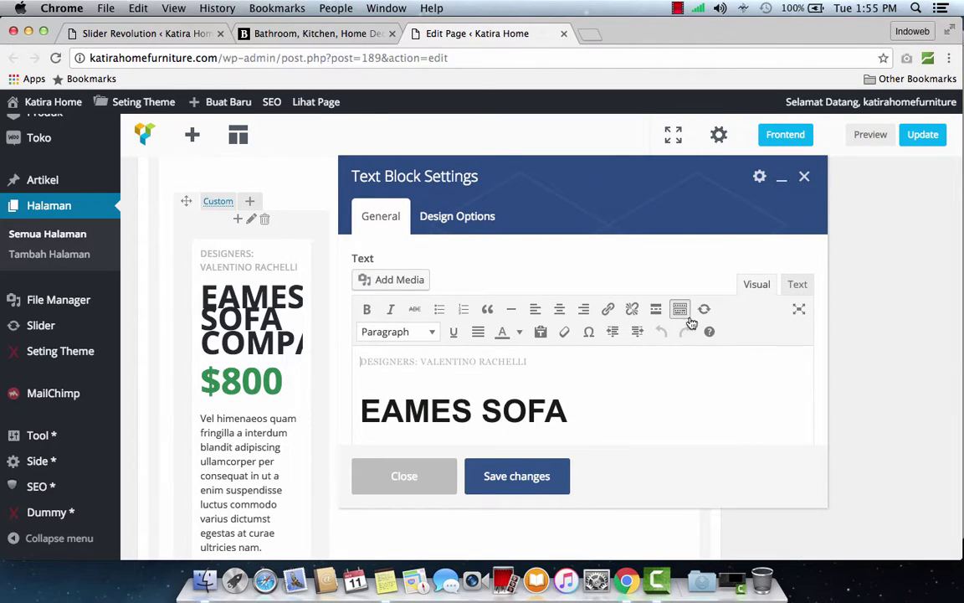
{"action": "left_click", "coordinate": [799, 285]}
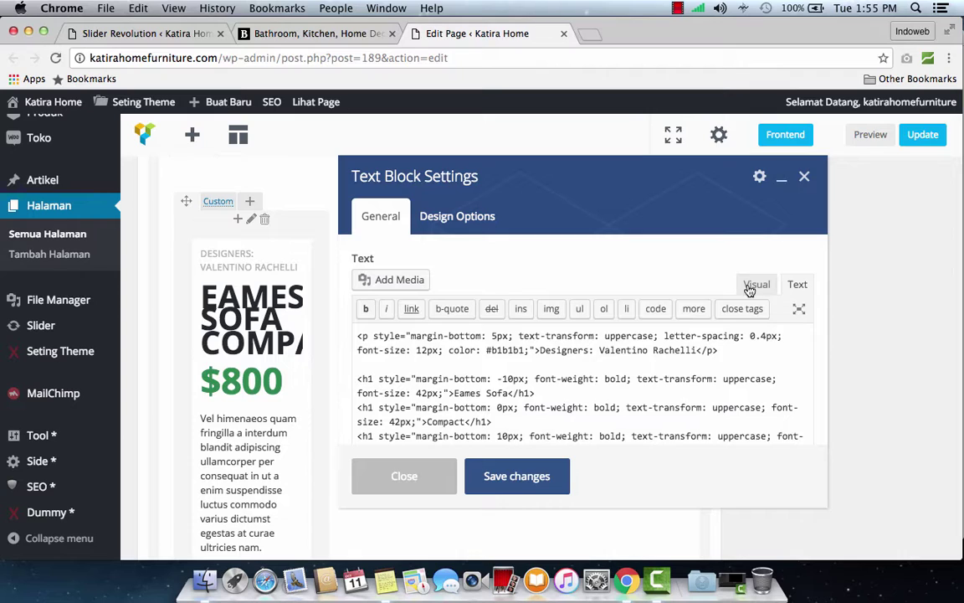
{"action": "left_click", "coordinate": [756, 285]}
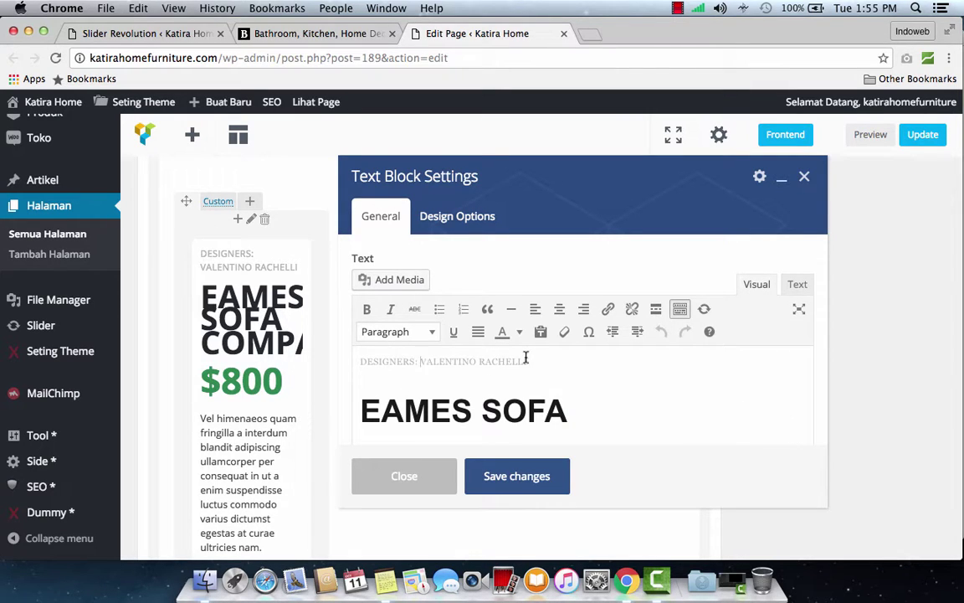
{"action": "left_click_drag", "start_coordinate": [420, 361], "coordinate": [532, 361]}
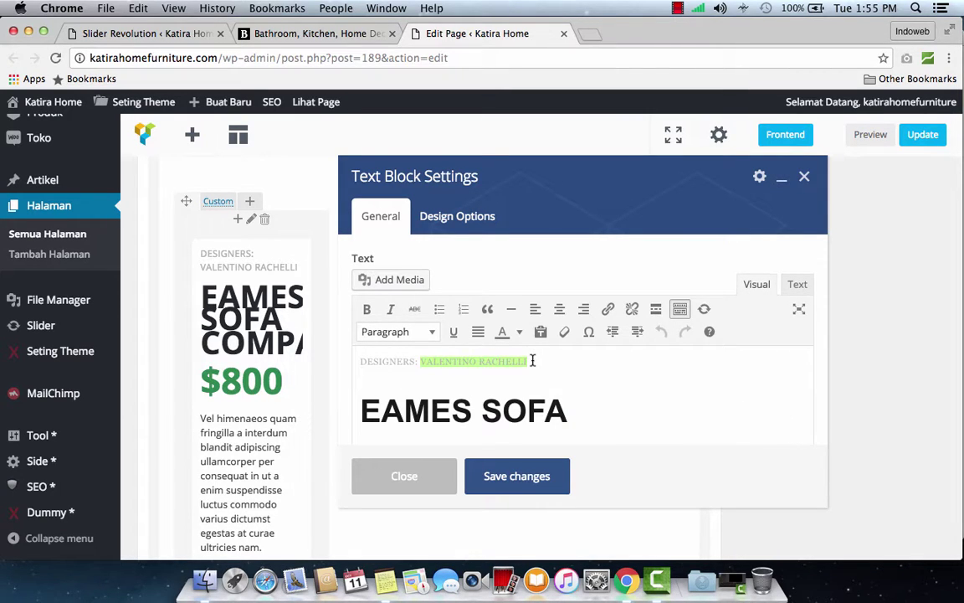
{"action": "type", "text": "STEFAN"}
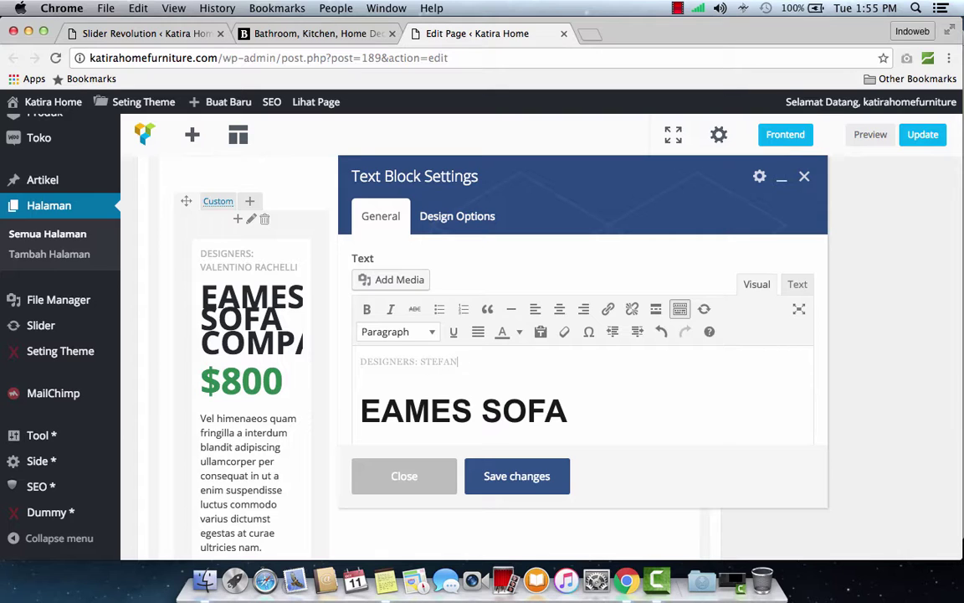
- Compare the product heading in the text block with the live Wood Chair tab
{"action": "scroll", "coordinate": [621, 368], "scroll_direction": "down", "scroll_amount": 1}
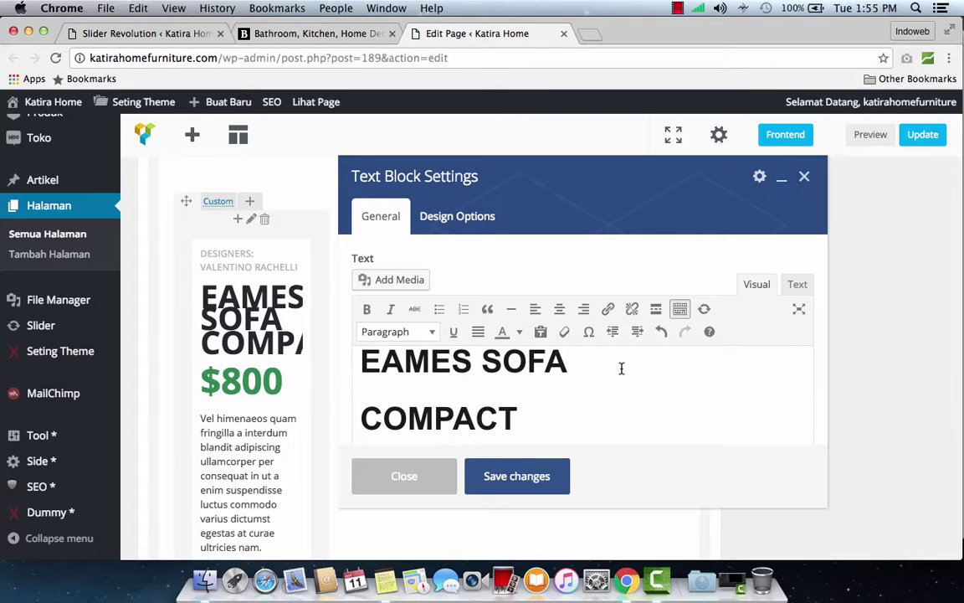
{"action": "scroll", "coordinate": [621, 368], "scroll_direction": "down", "scroll_amount": 1}
{"action": "scroll", "coordinate": [620, 369], "scroll_direction": "up", "scroll_amount": 1}
{"action": "scroll", "coordinate": [621, 368], "scroll_direction": "up", "scroll_amount": 1}
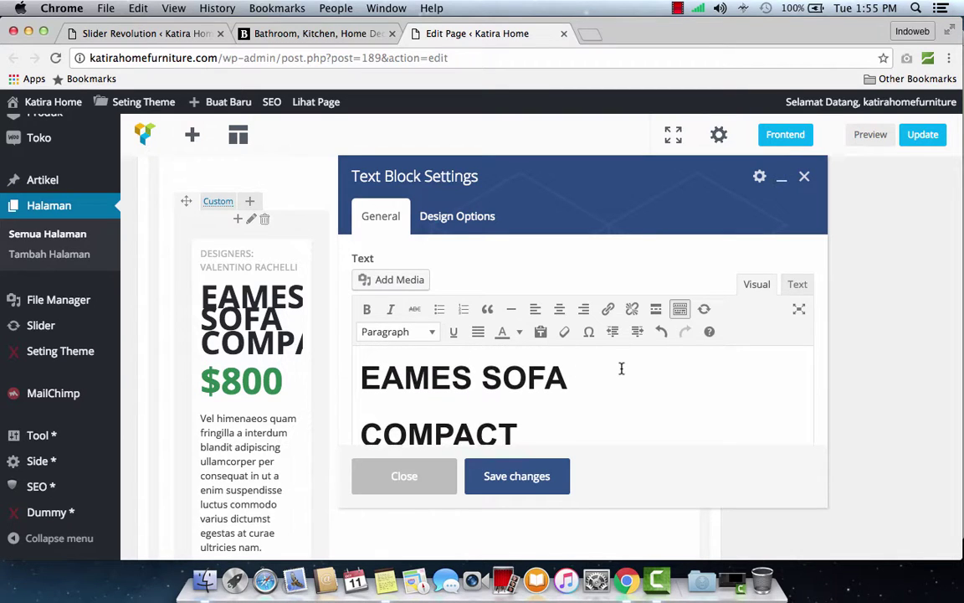
{"action": "left_click", "coordinate": [377, 33]}
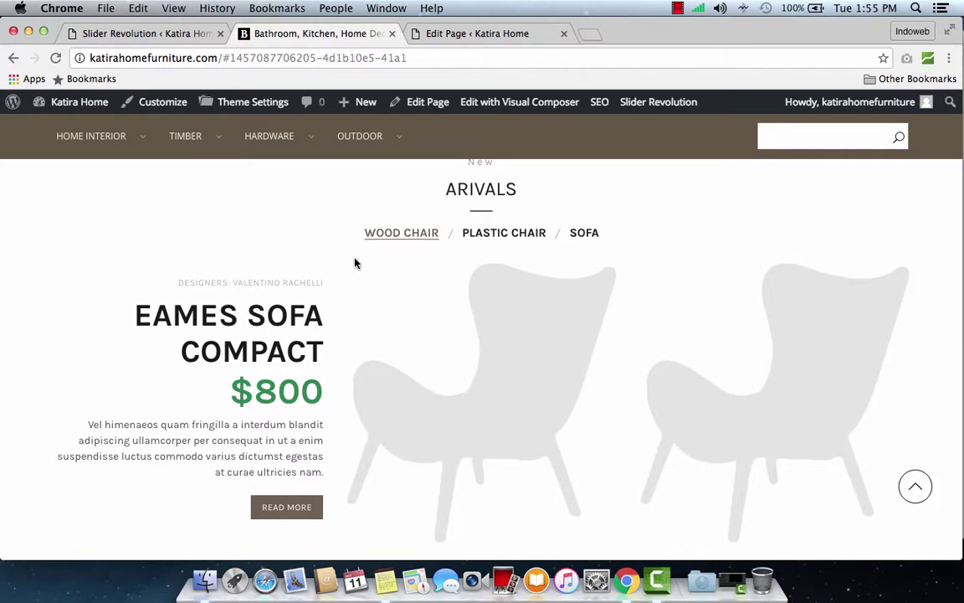
{"action": "left_click", "coordinate": [477, 34]}
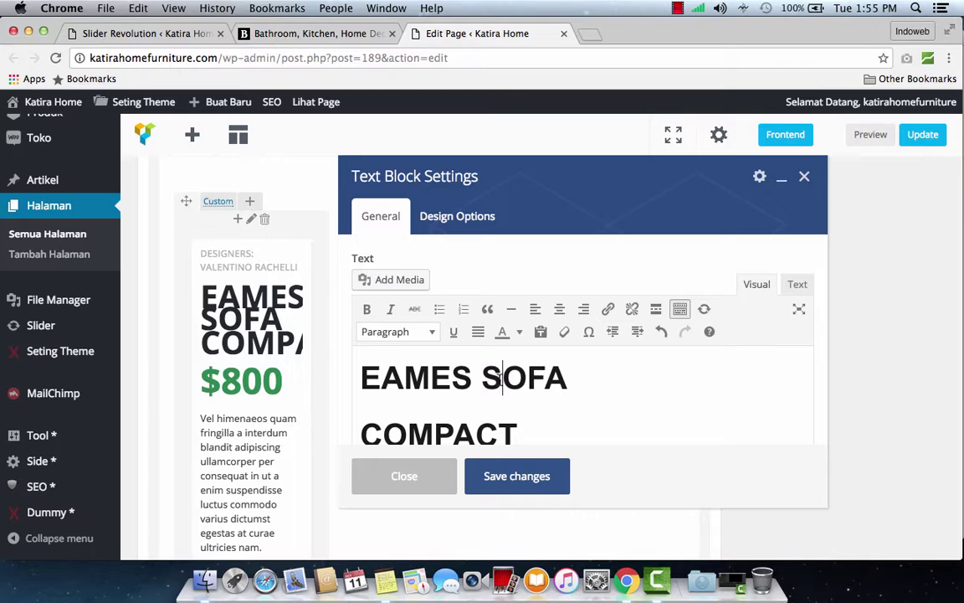
{"action": "left_click", "coordinate": [502, 378]}
{"action": "scroll", "coordinate": [502, 378], "scroll_direction": "down", "scroll_amount": 3}
{"action": "scroll", "coordinate": [514, 385], "scroll_direction": "up", "scroll_amount": 3}
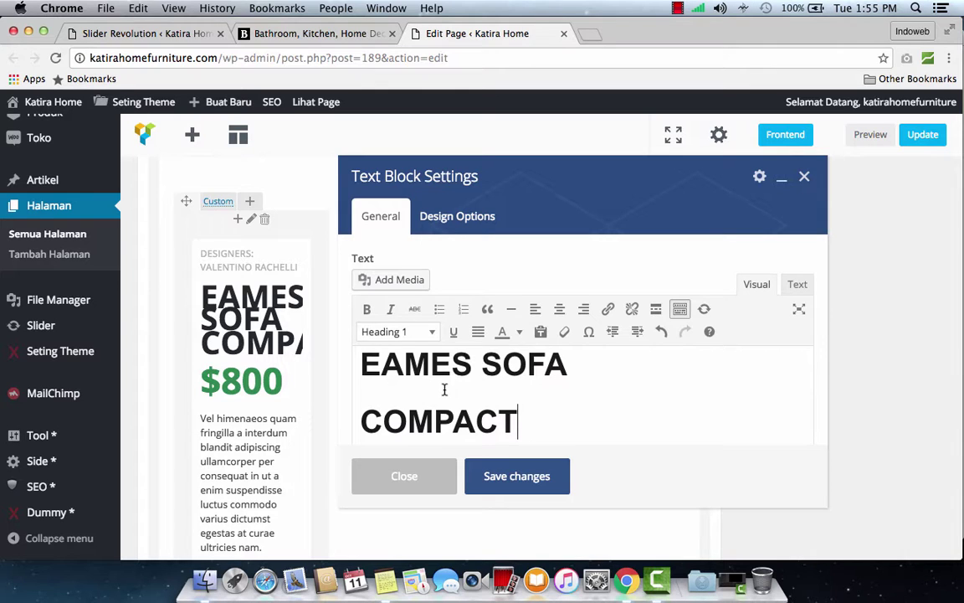
- Set the price in the Wood Chair tab's text block to RP 800K
{"action": "scroll", "coordinate": [445, 389], "scroll_direction": "down", "scroll_amount": 3}
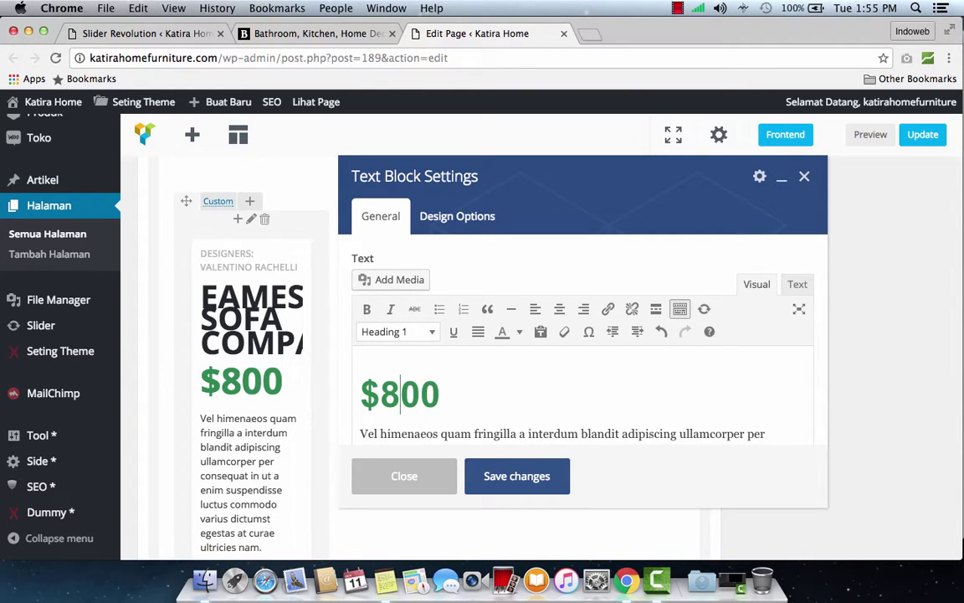
{"action": "left_click_drag", "start_coordinate": [381, 394], "coordinate": [333, 355]}
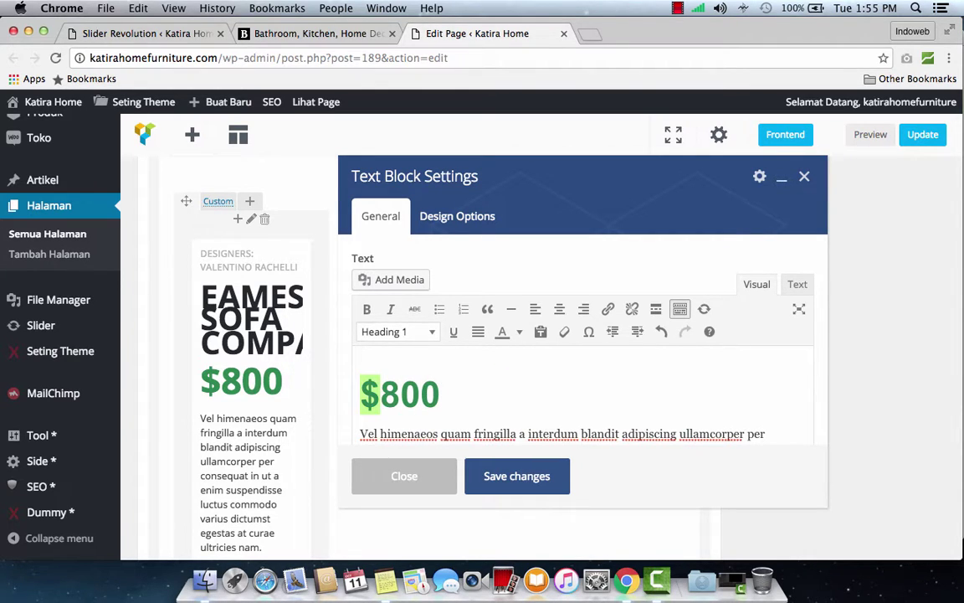
{"action": "key", "text": "BackSpace"}
{"action": "key", "text": "super+z"}
{"action": "key", "text": "BackSpace"}
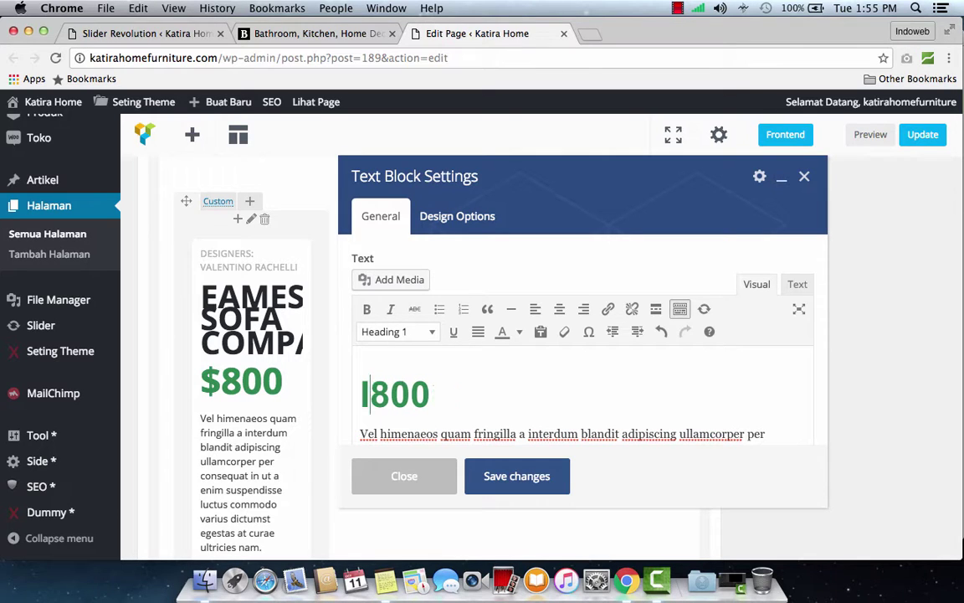
{"action": "type", "text": "RP"}
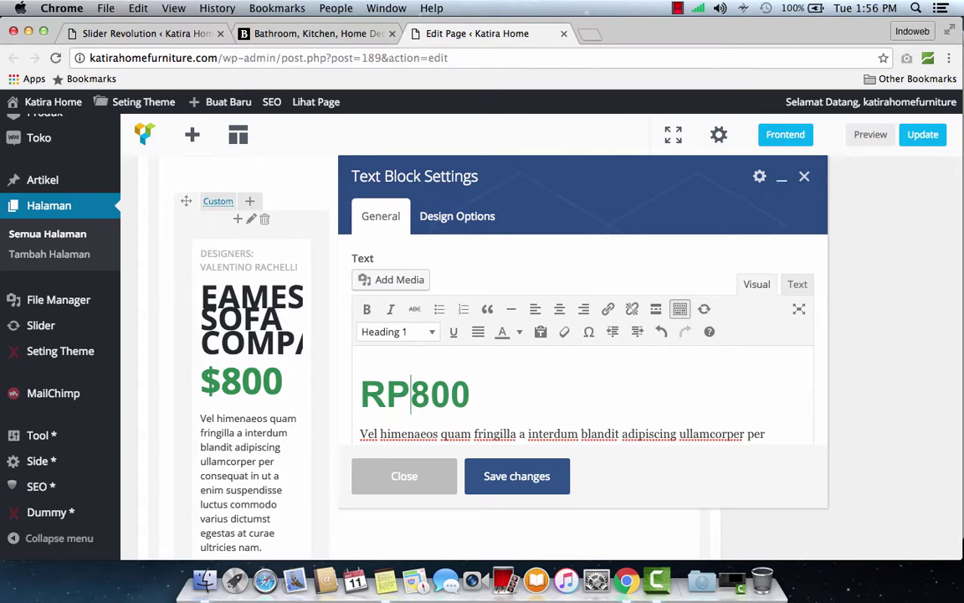
{"action": "key", "text": "BackSpace"}
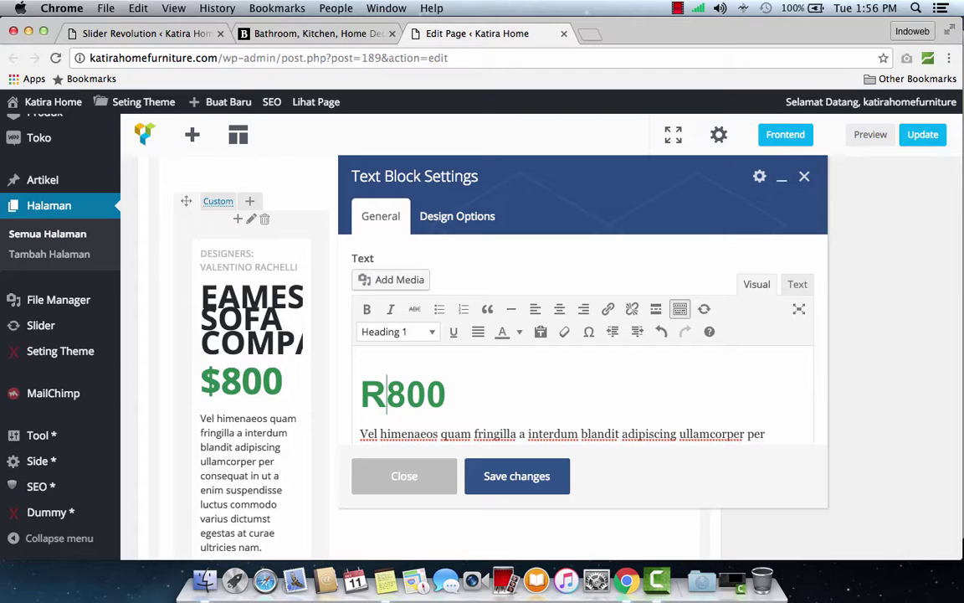
{"action": "type", "text": "P"}
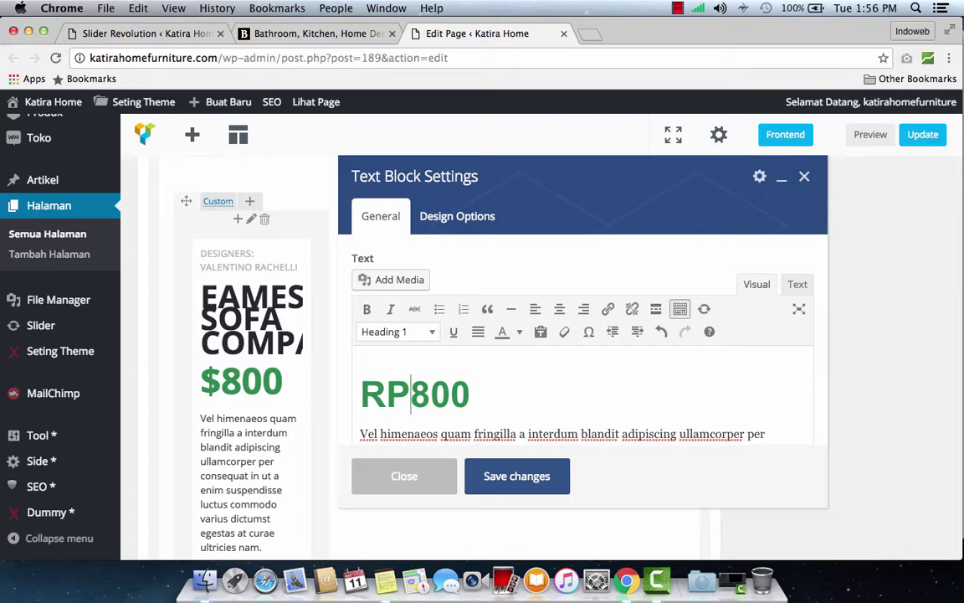
{"action": "key", "text": "Right"}
{"action": "key", "text": "Right"}
{"action": "key", "text": "Right"}
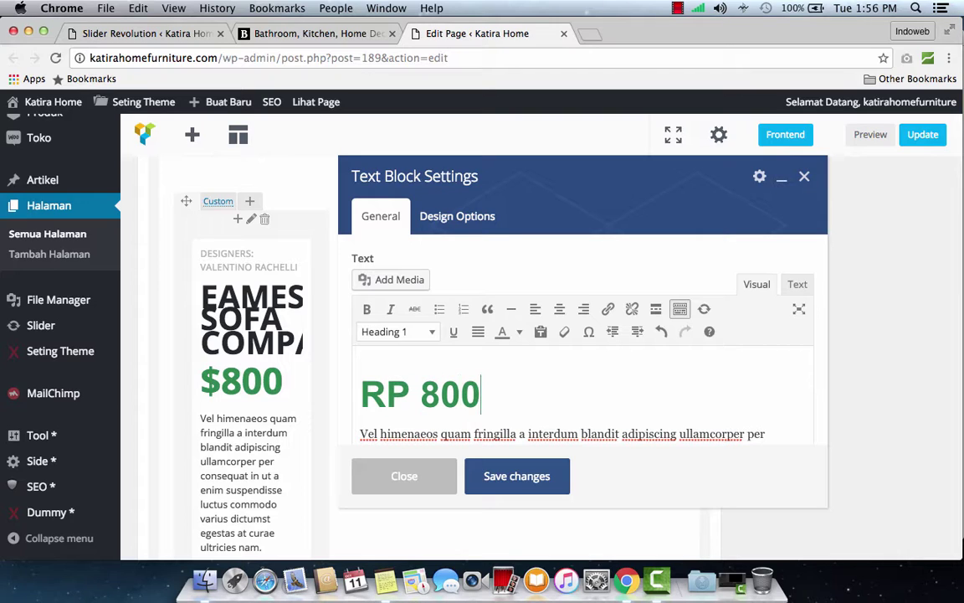
{"action": "type", "text": "K"}
- Replace the RP currency prefix of the price with IDR, keeping the price on its own green heading line
{"action": "left_click", "coordinate": [409, 391]}
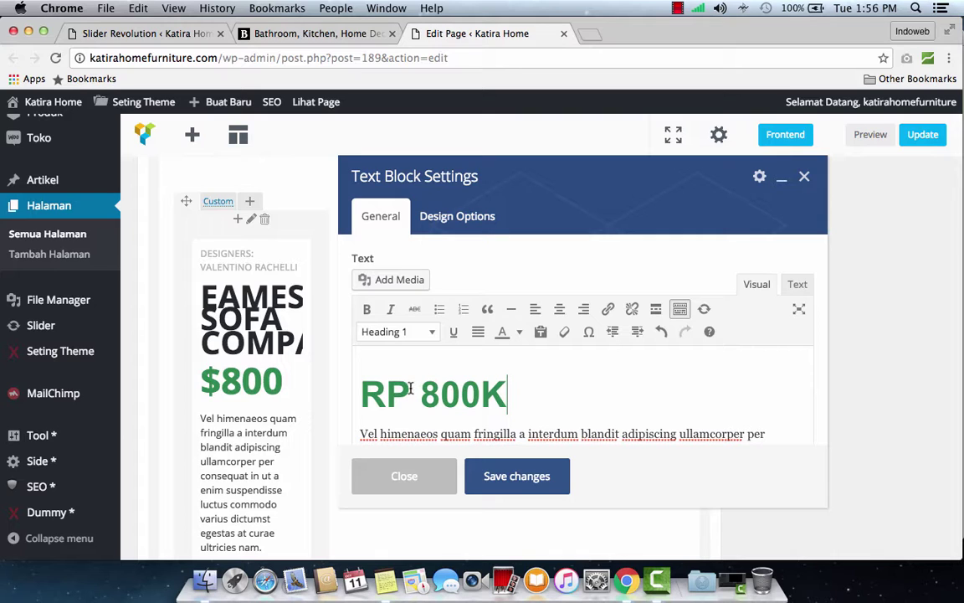
{"action": "key", "text": "shift+Left"}
{"action": "key", "text": "shift+Left"}
{"action": "scroll", "coordinate": [407, 392], "scroll_direction": "up", "scroll_amount": 1}
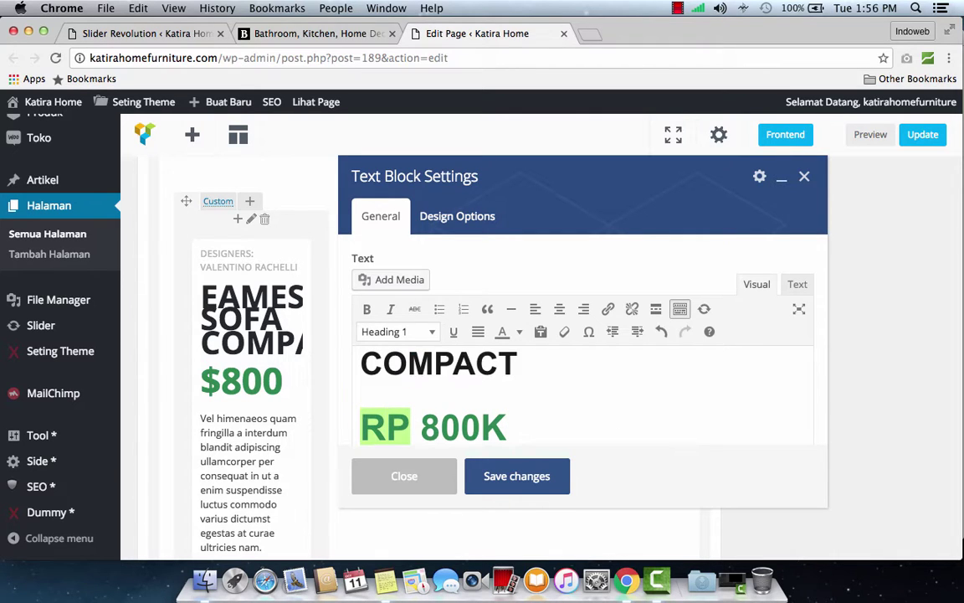
{"action": "key", "text": "BackSpace"}
{"action": "key", "text": "BackSpace"}
{"action": "type", "text": "IDR"}
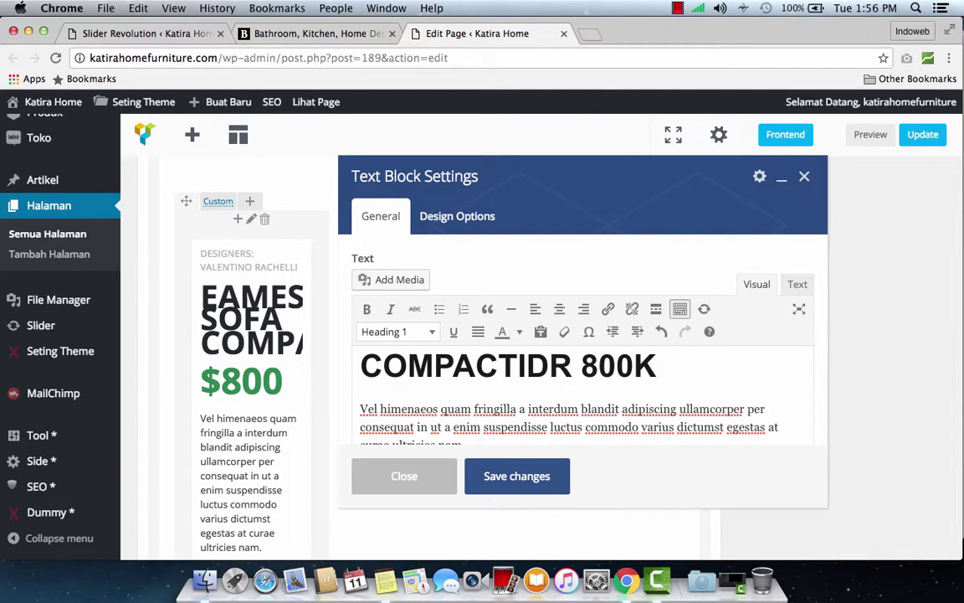
{"action": "key", "text": "super+z"}
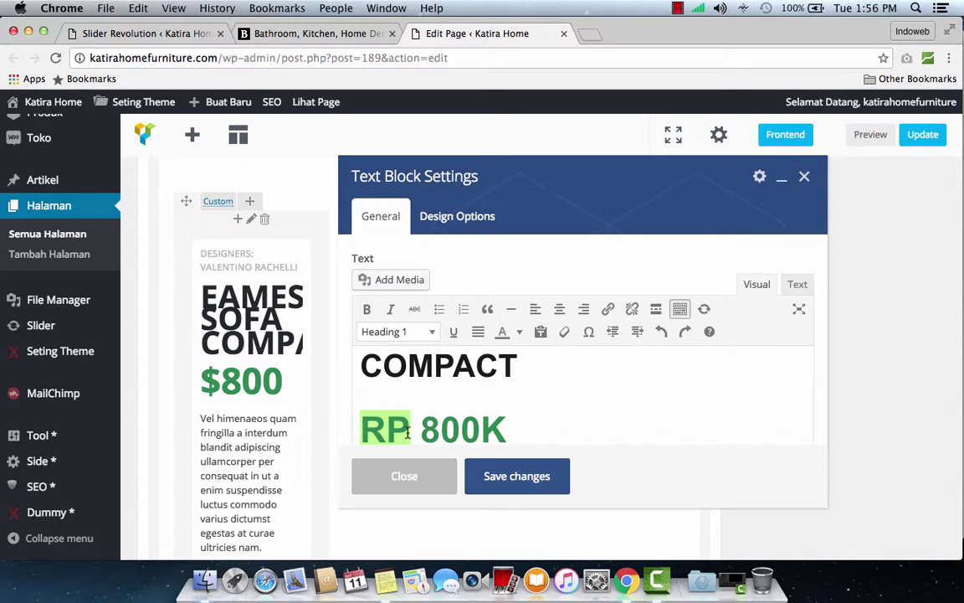
{"action": "key", "text": "BackSpace"}
{"action": "type", "text": "ID"}
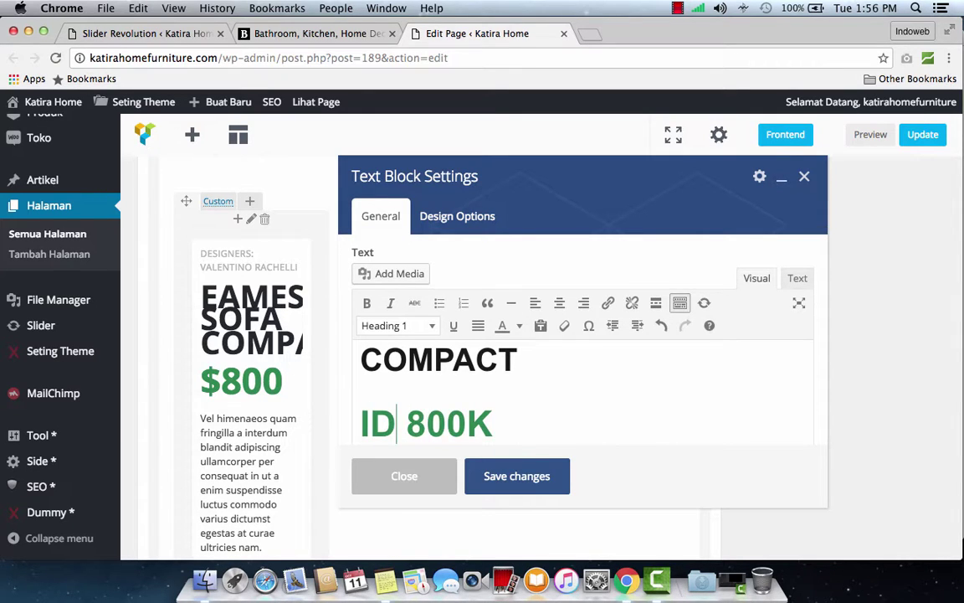
{"action": "type", "text": "R"}
- Copy the link address of the Arm Chair category under Home Interior, Living Room on the live site
{"action": "scroll", "coordinate": [477, 416], "scroll_direction": "down", "scroll_amount": 3}
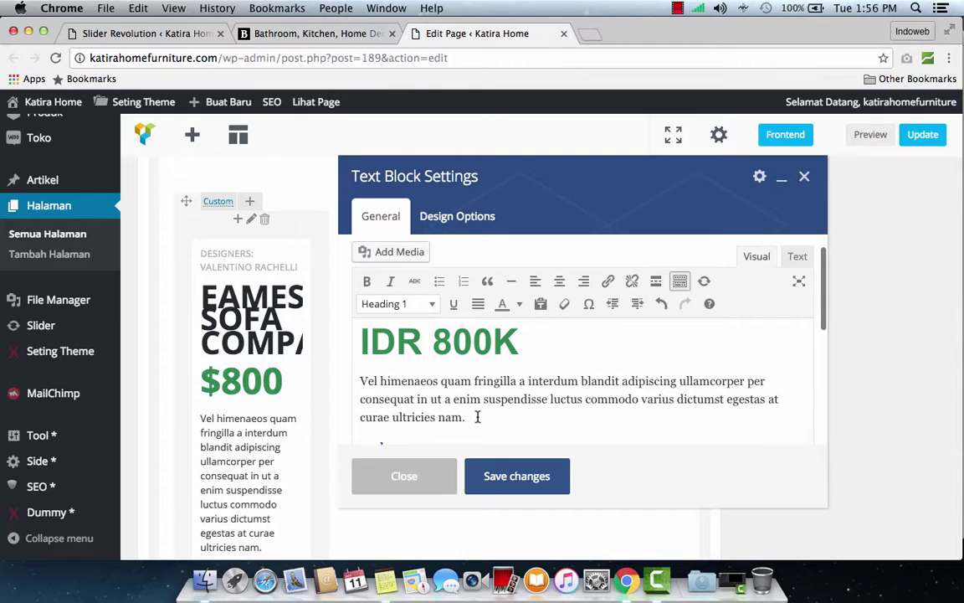
{"action": "scroll", "coordinate": [477, 416], "scroll_direction": "down", "scroll_amount": 1}
{"action": "left_click", "coordinate": [467, 391]}
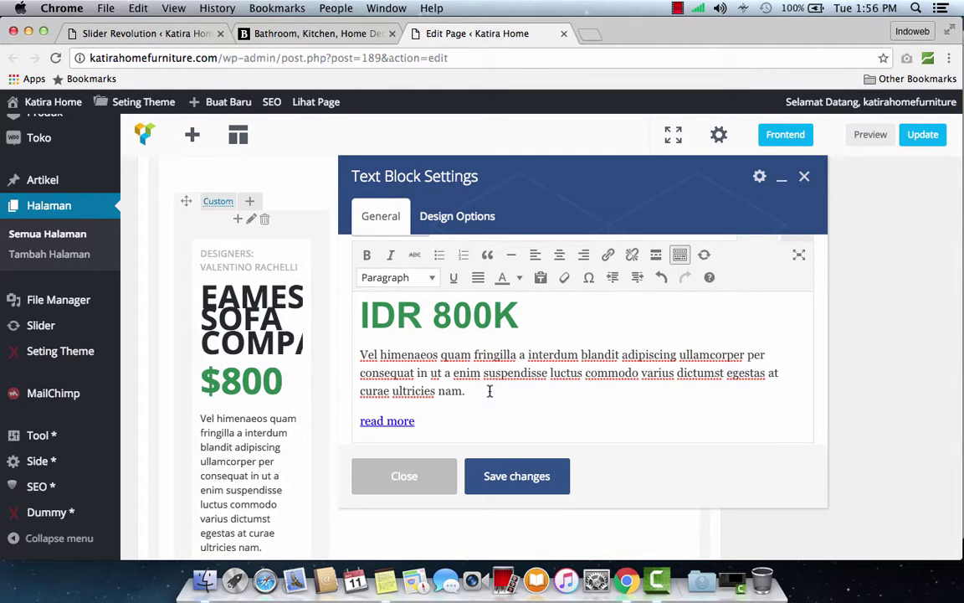
{"action": "scroll", "coordinate": [490, 391], "scroll_direction": "up", "scroll_amount": 3}
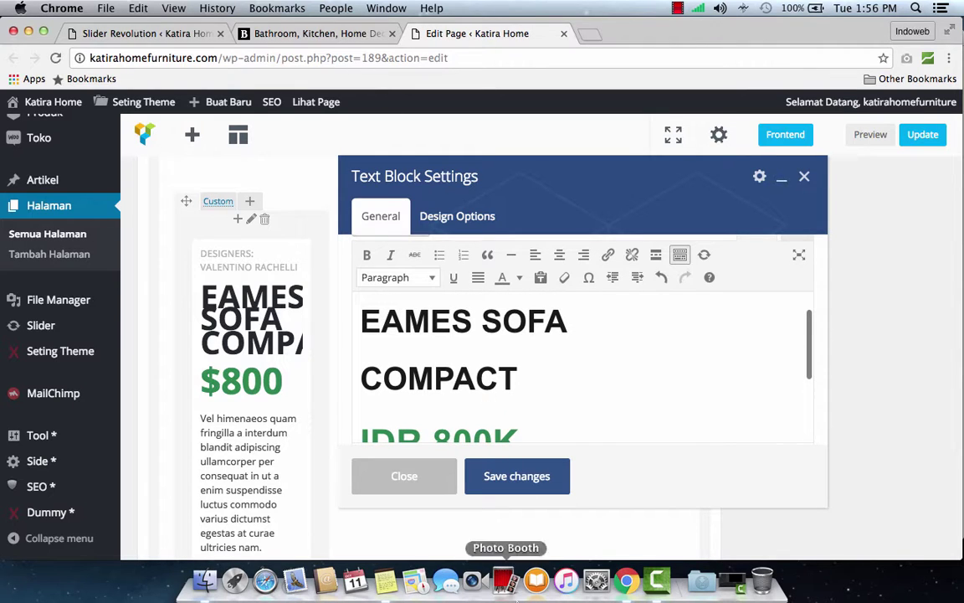
{"action": "left_click", "coordinate": [335, 34]}
{"action": "mouse_move", "coordinate": [134, 136]}
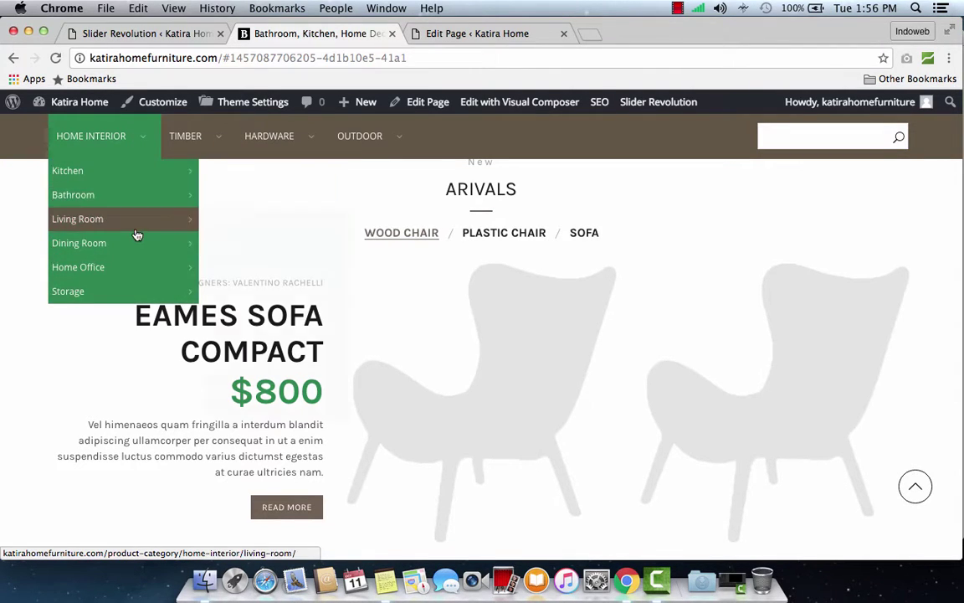
{"action": "mouse_move", "coordinate": [409, 148]}
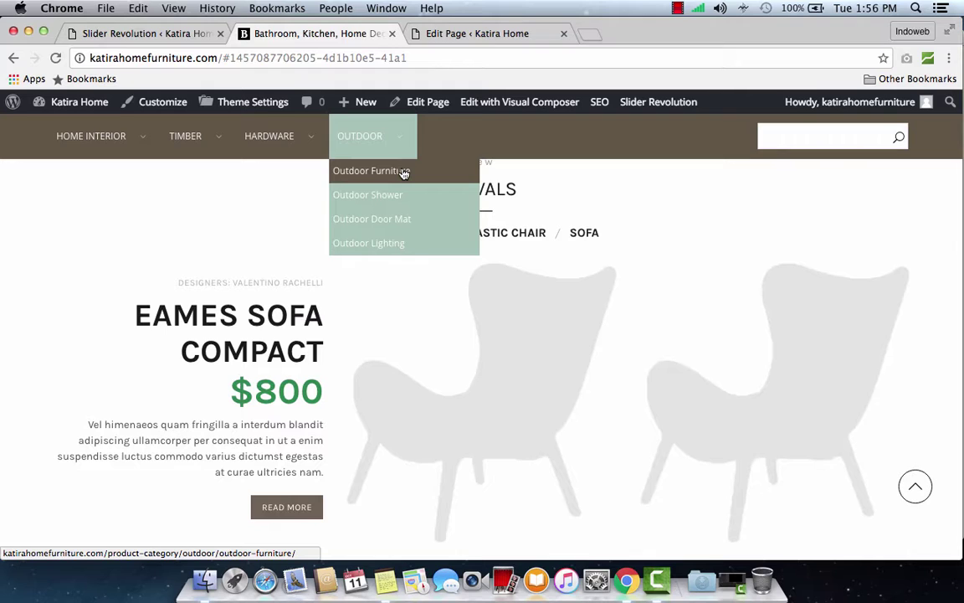
{"action": "mouse_move", "coordinate": [101, 128]}
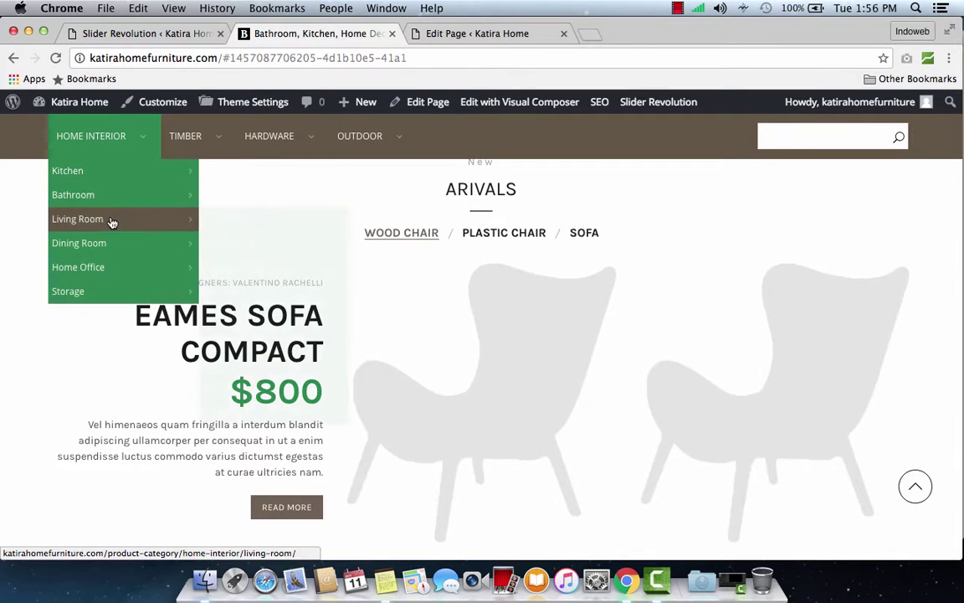
{"action": "mouse_move", "coordinate": [123, 223]}
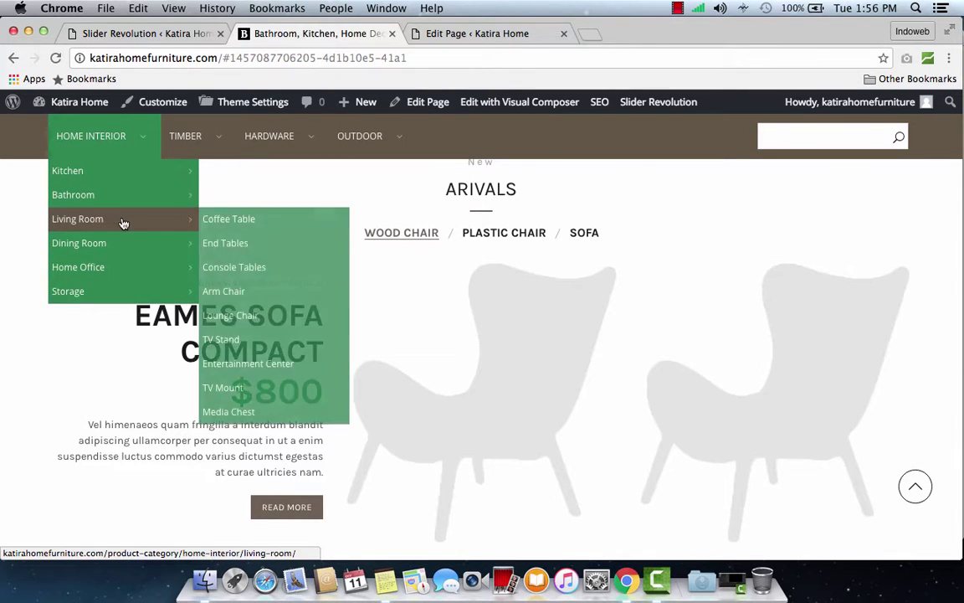
{"action": "right_click", "coordinate": [225, 294]}
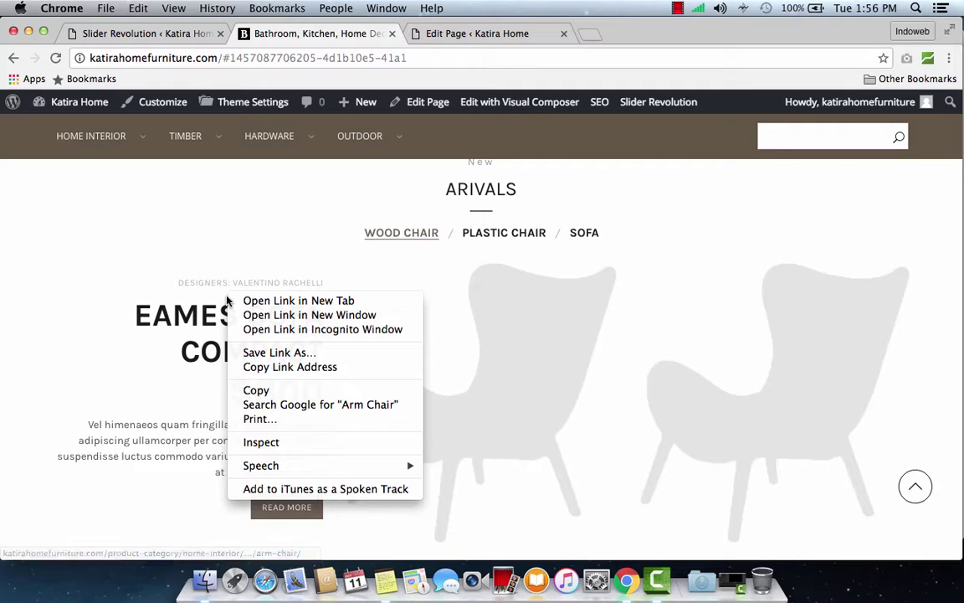
{"action": "left_click", "coordinate": [277, 368]}
- Replace "SOFA COMPACT" in the Edit Page text block's product heading so it reads EAMES ARM CHAIR
{"action": "left_click", "coordinate": [438, 33]}
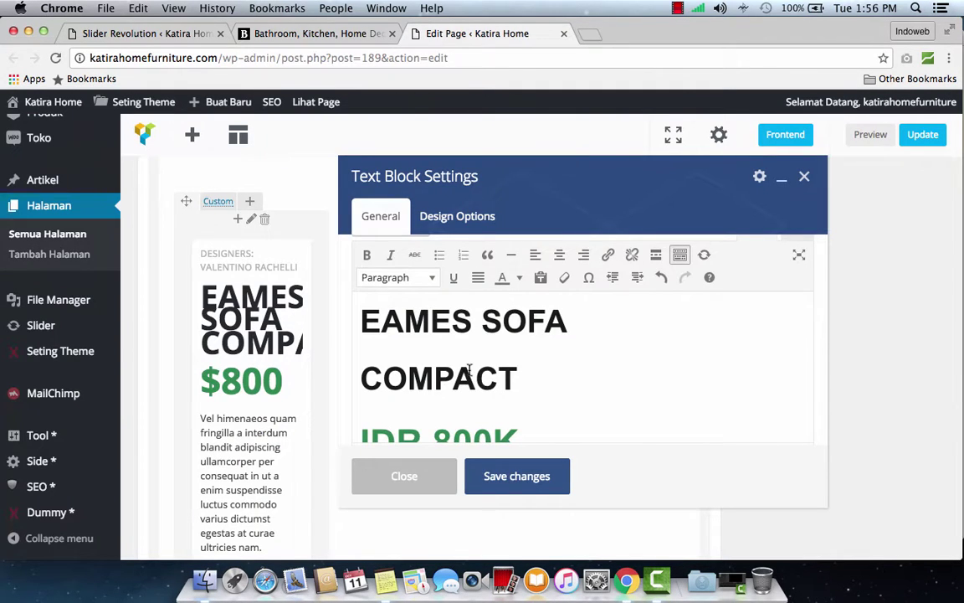
{"action": "scroll", "coordinate": [476, 380], "scroll_direction": "up", "scroll_amount": 1}
{"action": "scroll", "coordinate": [473, 388], "scroll_direction": "down", "scroll_amount": 1}
{"action": "left_click", "coordinate": [514, 391]}
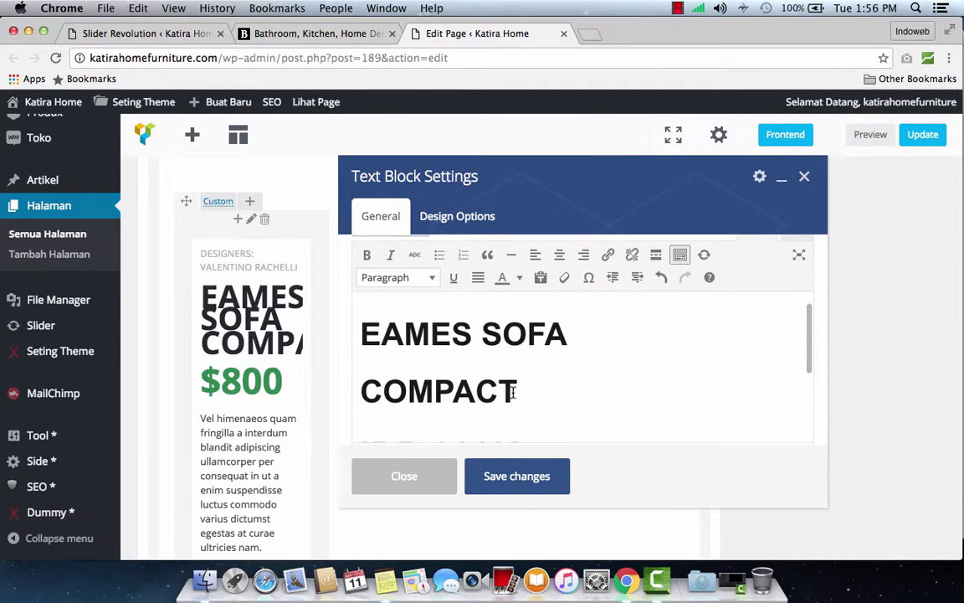
{"action": "left_click", "coordinate": [482, 333], "text": "shift"}
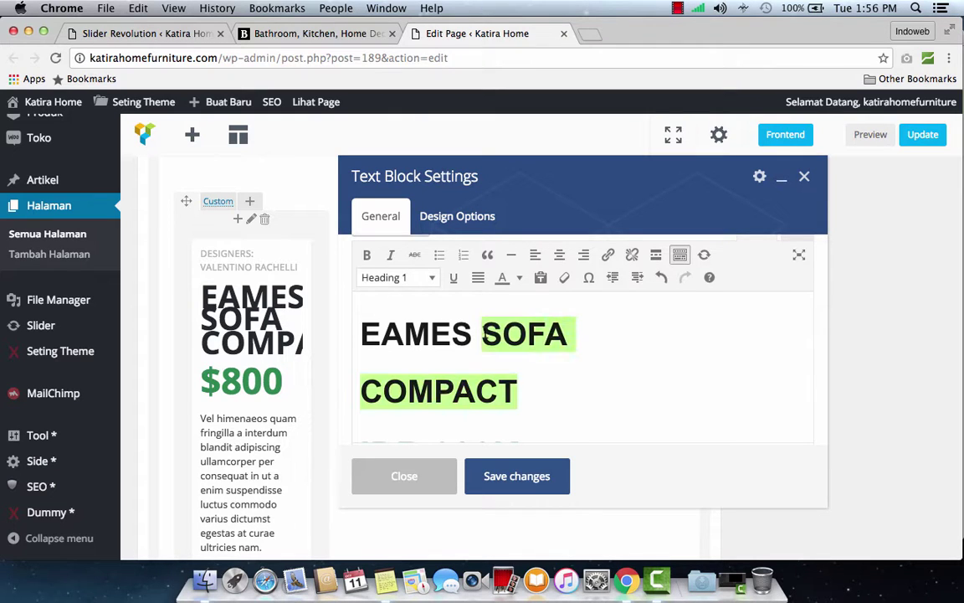
{"action": "type", "text": "AR"}
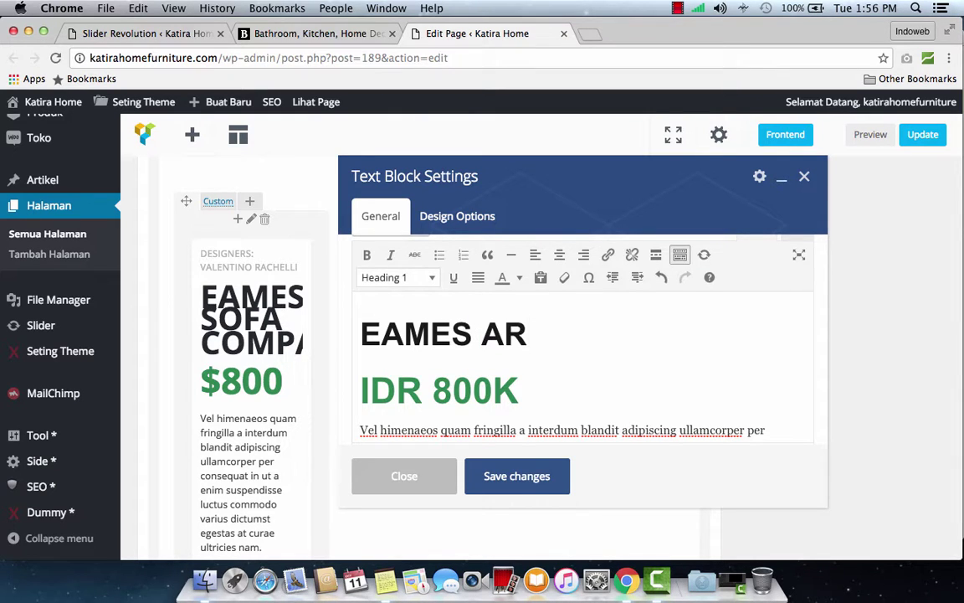
{"action": "type", "text": "M CHAIR"}
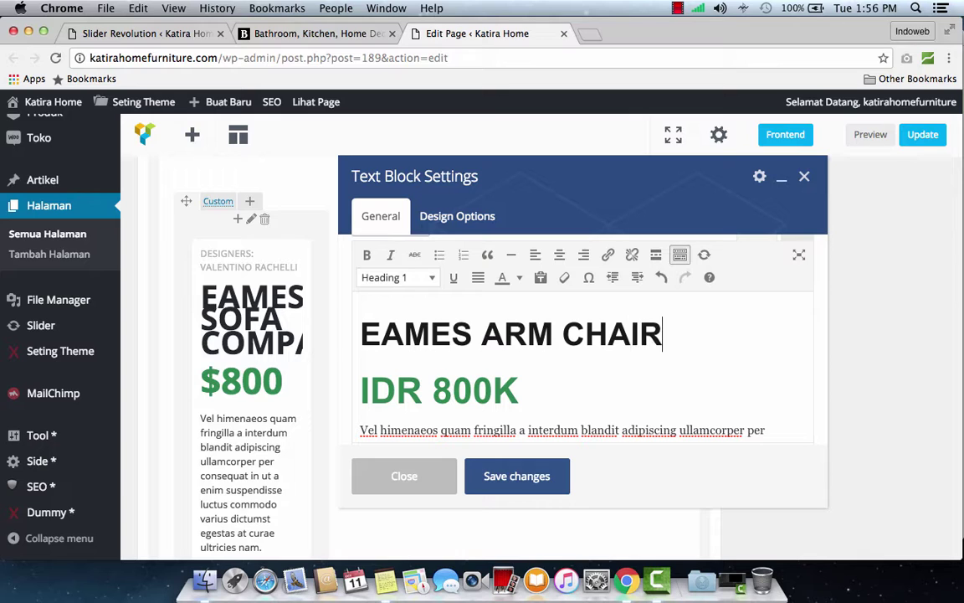
- Open the text block's read more link for editing and set its URL to the copied Arm Chair category address
{"action": "scroll", "coordinate": [555, 338], "scroll_direction": "down", "scroll_amount": 3}
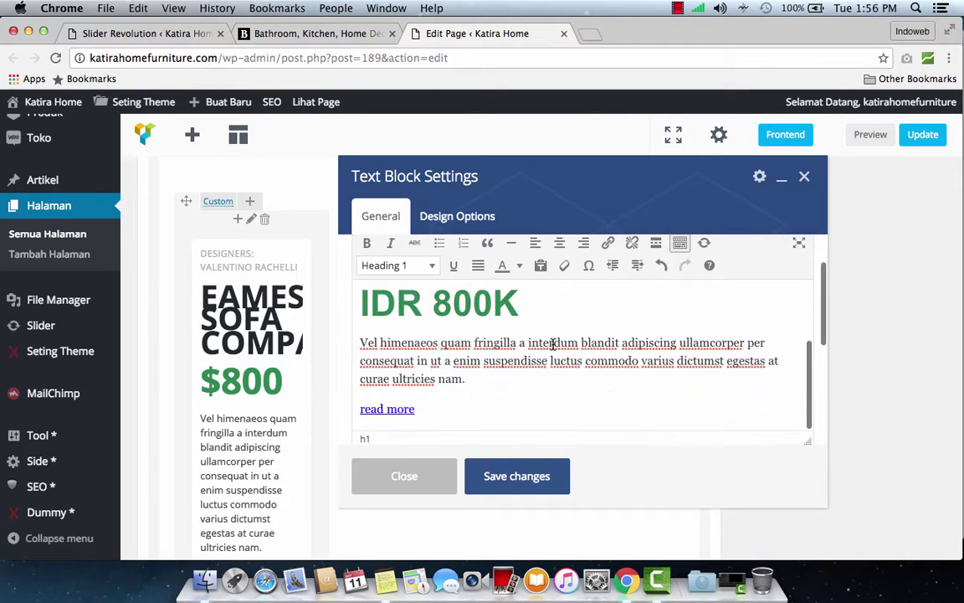
{"action": "left_click", "coordinate": [428, 410]}
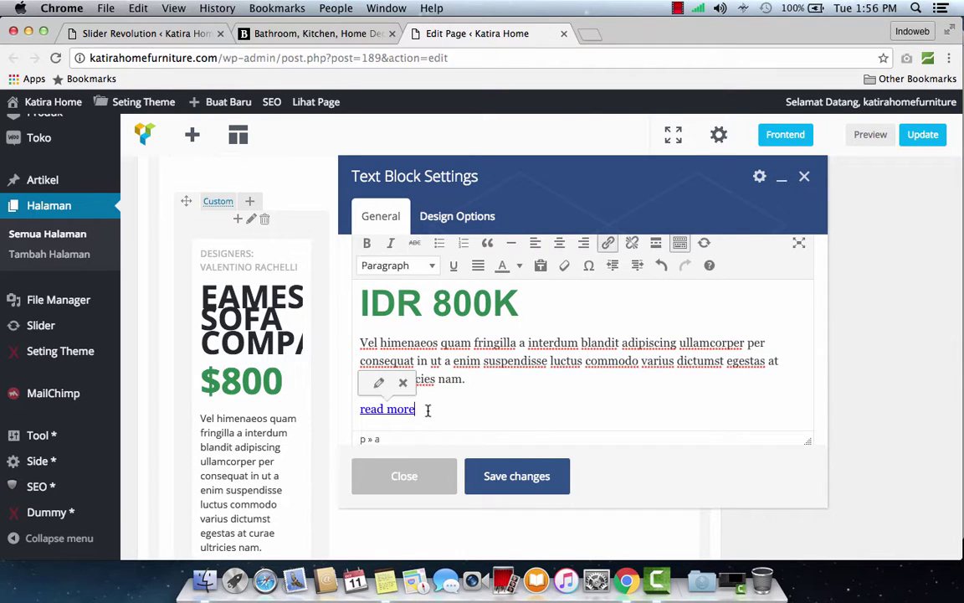
{"action": "left_click", "coordinate": [378, 382]}
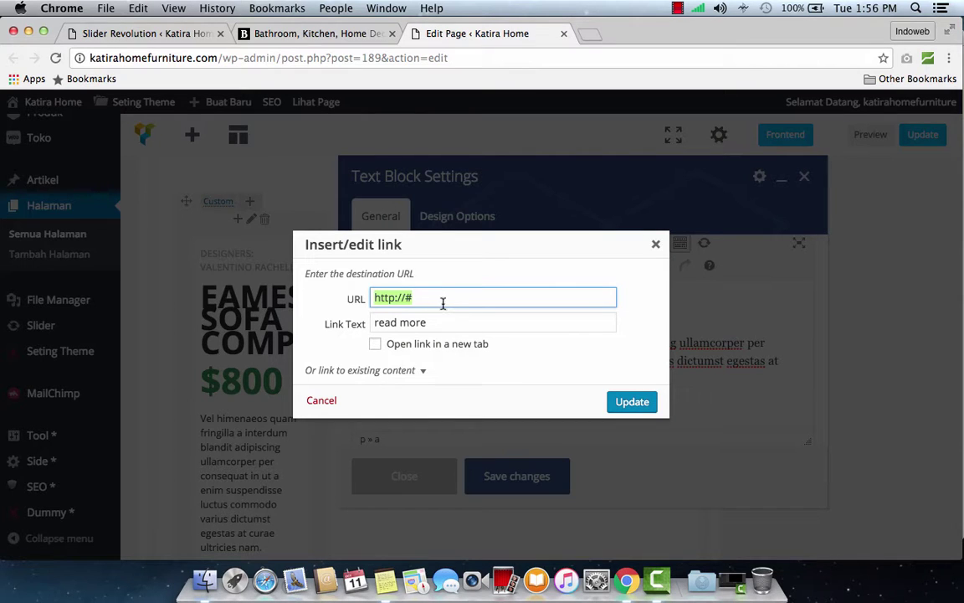
{"action": "key", "text": "super+v"}
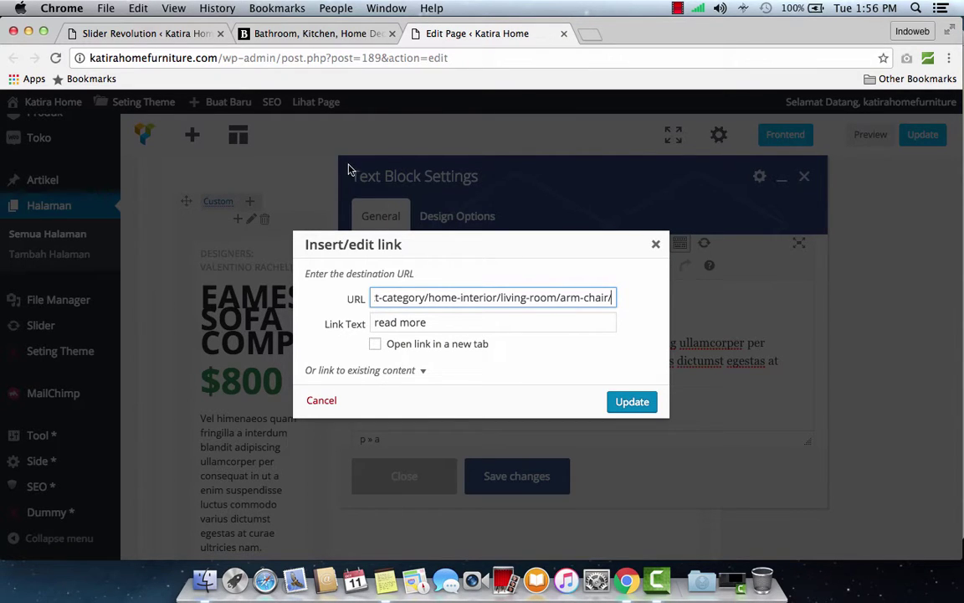
- Copy the Arm Chair category's link address again from Home Interior, Living Room on the live site
{"action": "left_click", "coordinate": [261, 34]}
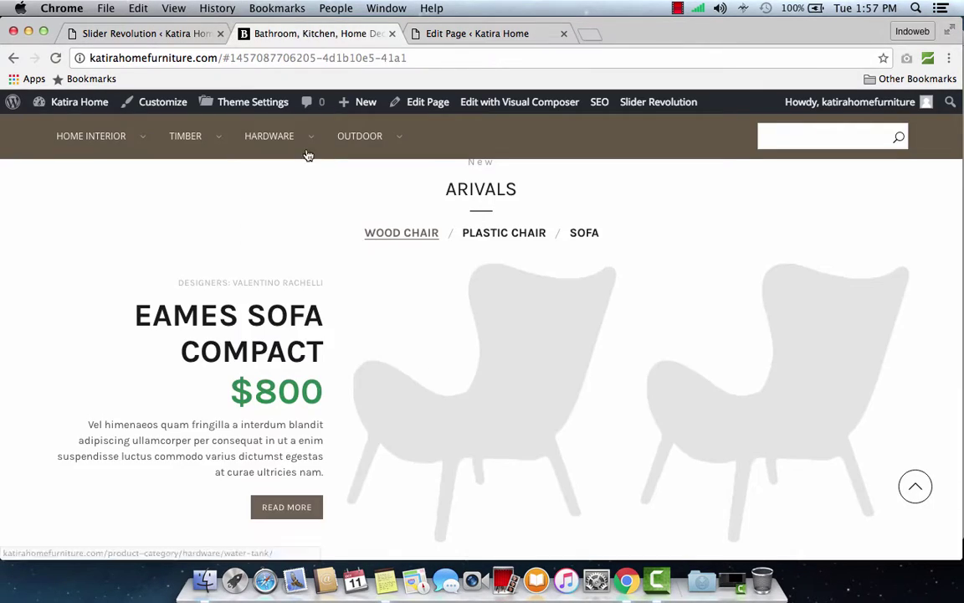
{"action": "mouse_move", "coordinate": [127, 149]}
{"action": "mouse_move", "coordinate": [131, 218]}
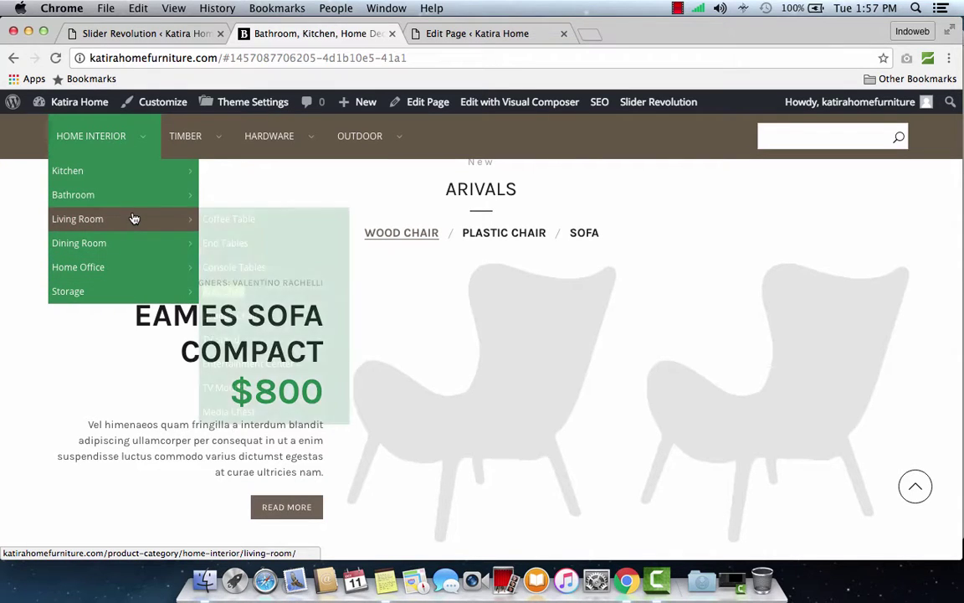
{"action": "right_click", "coordinate": [232, 295]}
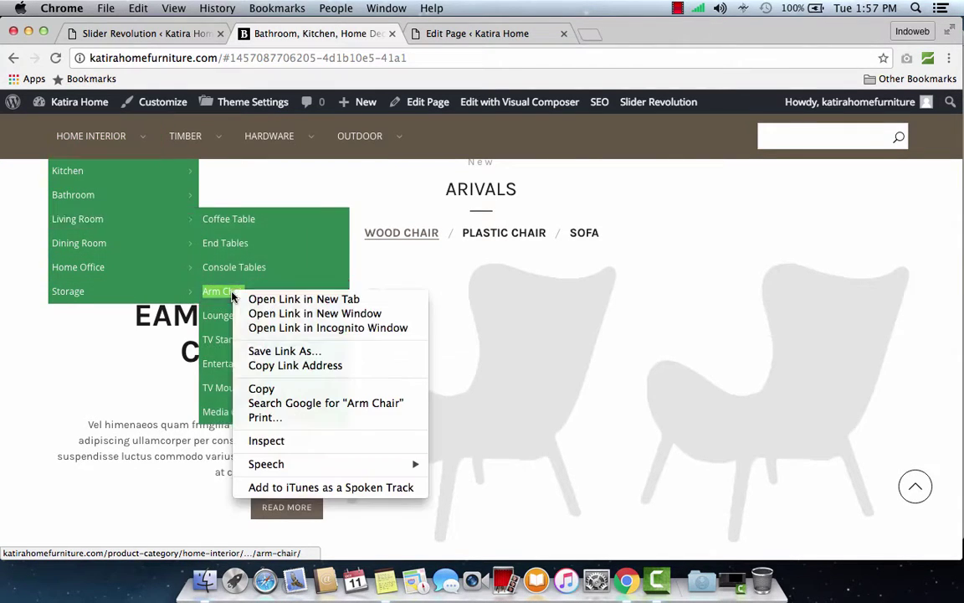
{"action": "left_click", "coordinate": [288, 365]}
- Replace the read more link's URL with the newly copied Arm Chair address and apply the link update
{"action": "left_click", "coordinate": [463, 38]}
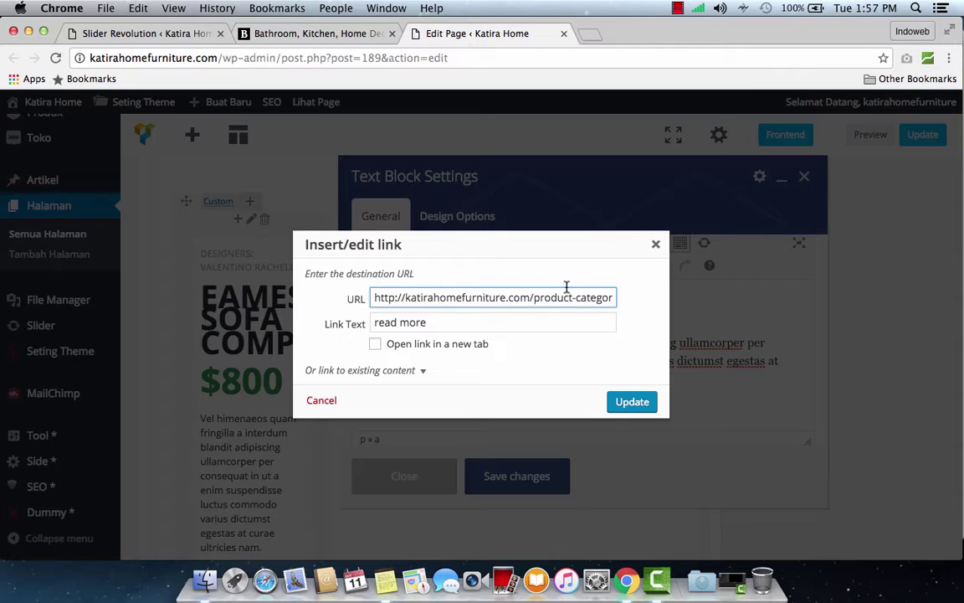
{"action": "key", "text": "super+a"}
{"action": "key", "text": "super+v"}
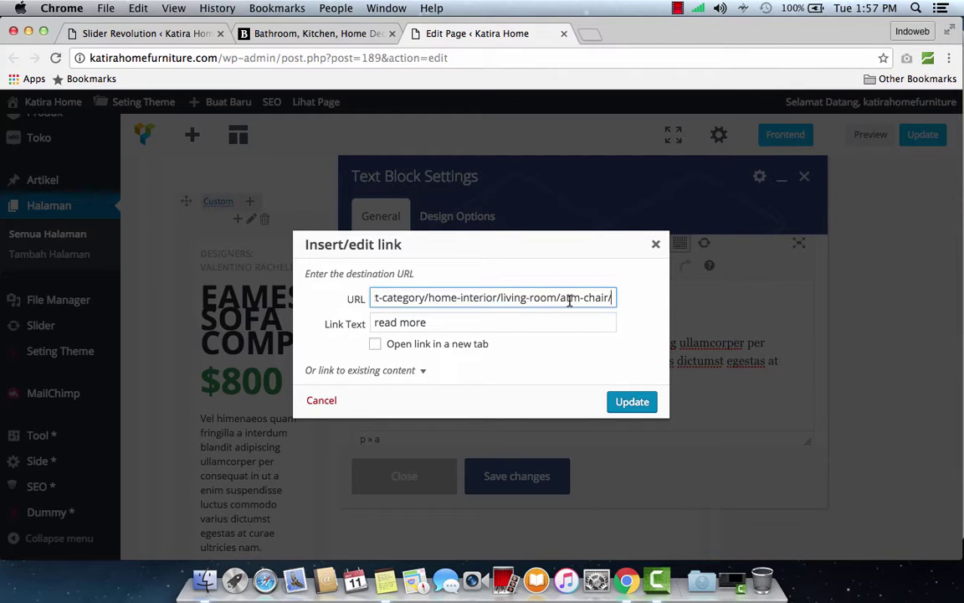
{"action": "left_click", "coordinate": [631, 401]}
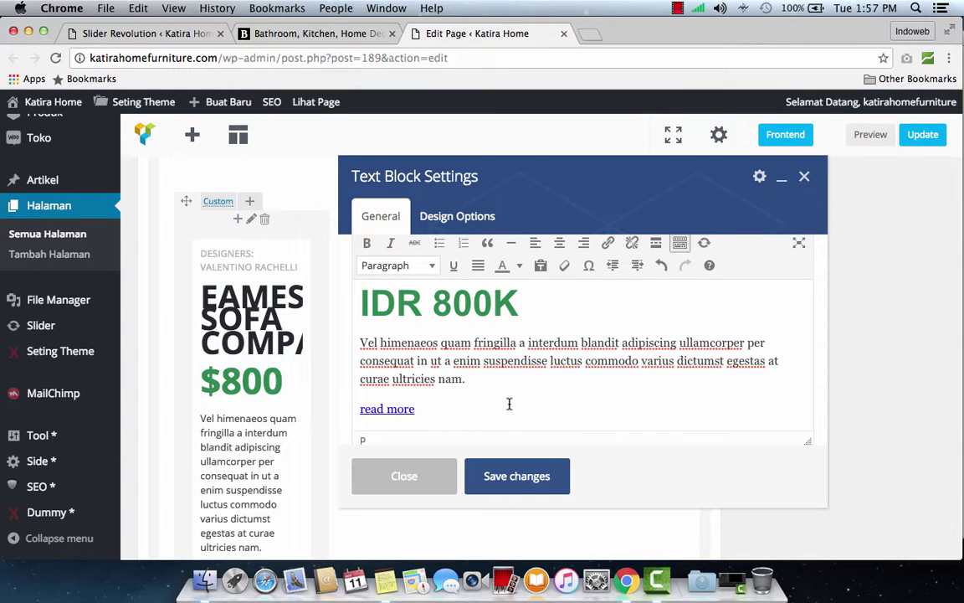
- Replace the placeholder description with "Eames arm chari adalah kursi yang di desain oleh desainer ternama asal Indonesia yang bernama"
{"action": "left_click", "coordinate": [362, 342], "text": "shift"}
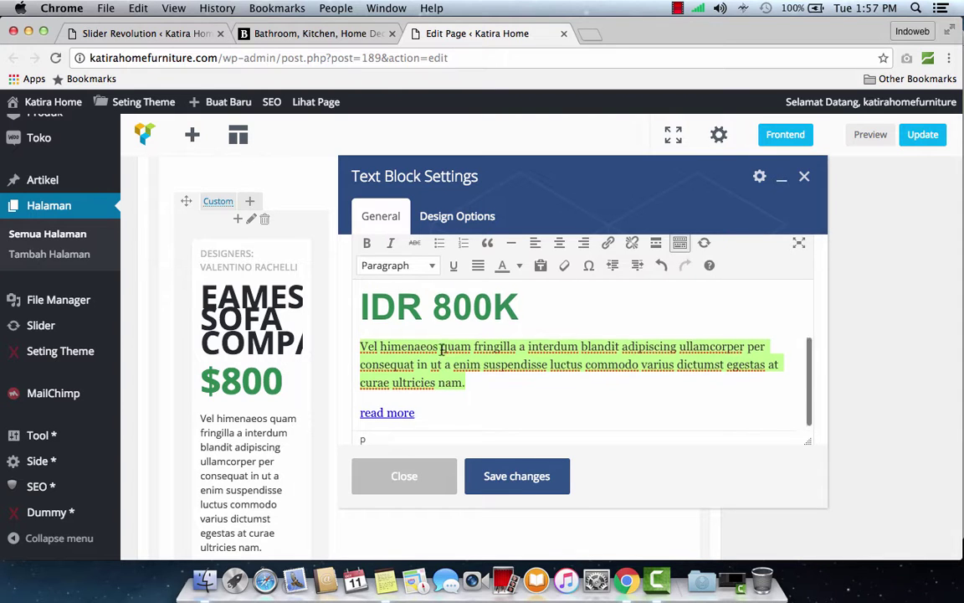
{"action": "scroll", "coordinate": [441, 350], "scroll_direction": "up", "scroll_amount": 3}
{"action": "scroll", "coordinate": [441, 350], "scroll_direction": "down", "scroll_amount": 3}
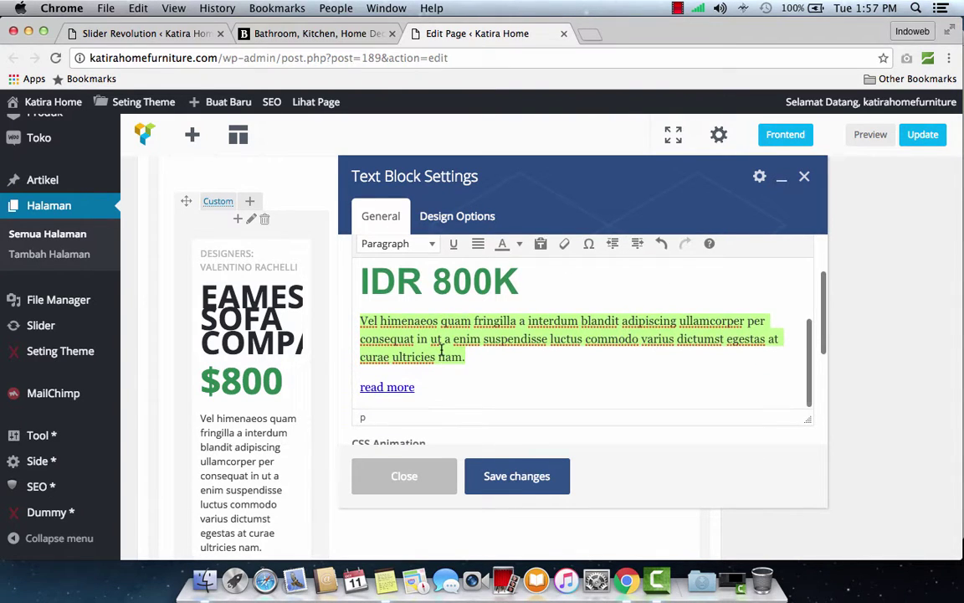
{"action": "type", "text": "Eanes"}
{"action": "key", "text": "BackSpace"}
{"action": "key", "text": "BackSpace"}
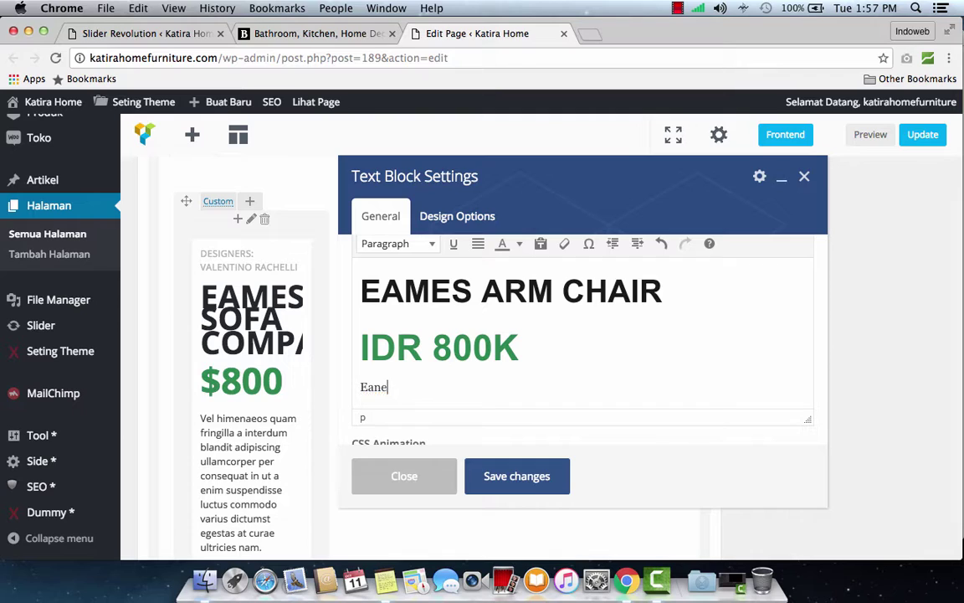
{"action": "type", "text": "mes arm chari "}
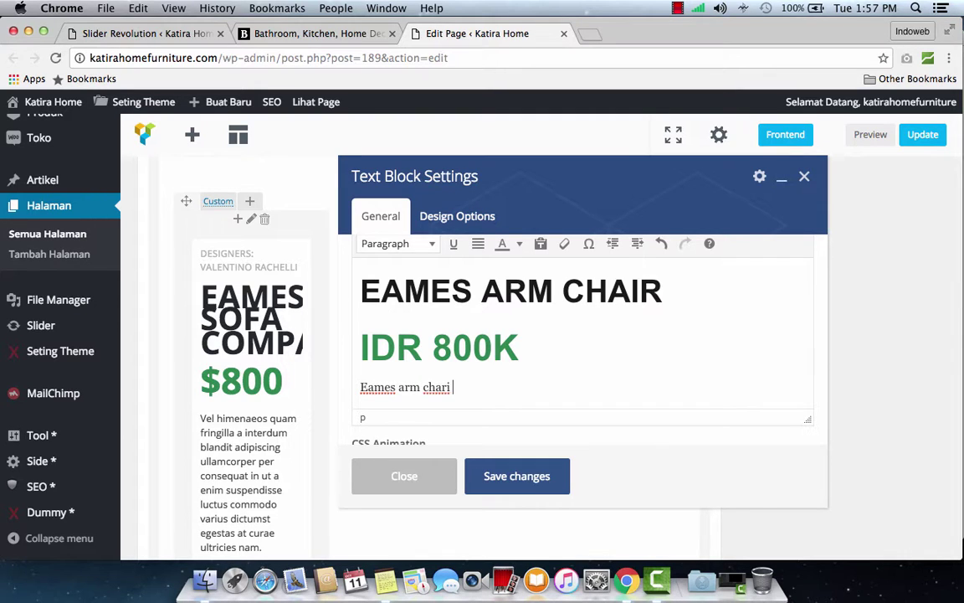
{"action": "type", "text": "adalah "}
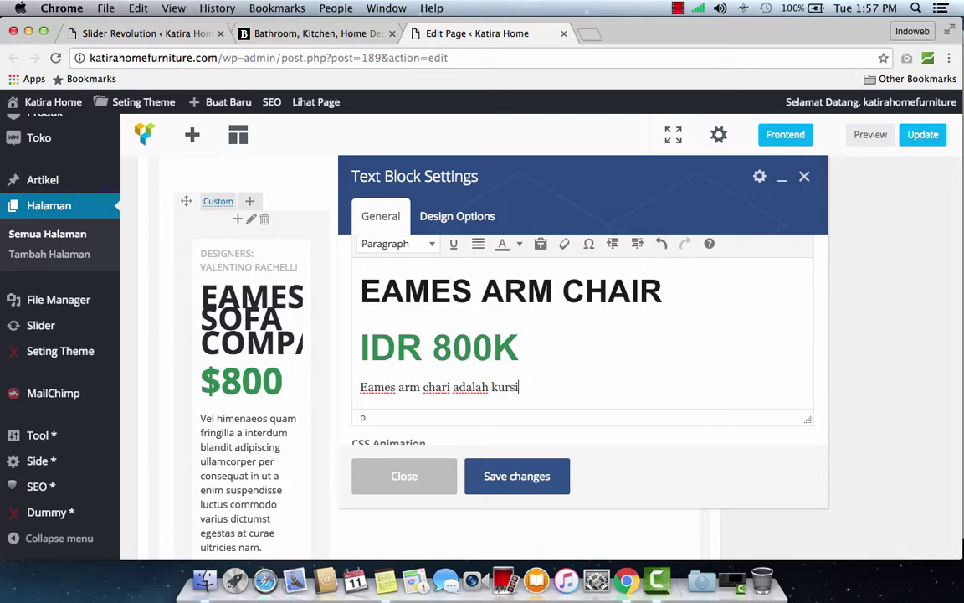
{"action": "type", "text": "kursi yang di desain oleh d"}
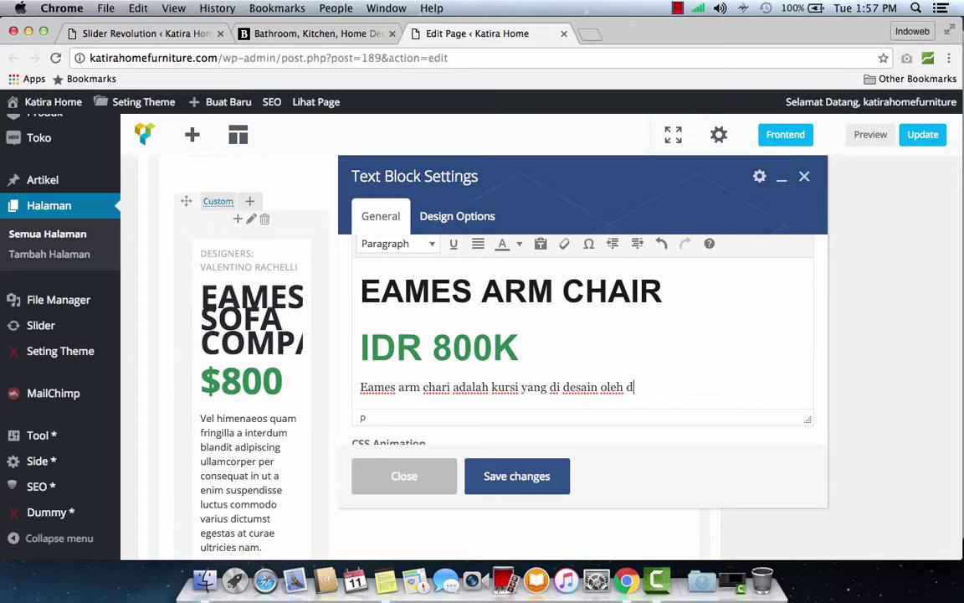
{"action": "type", "text": "esainer ter"}
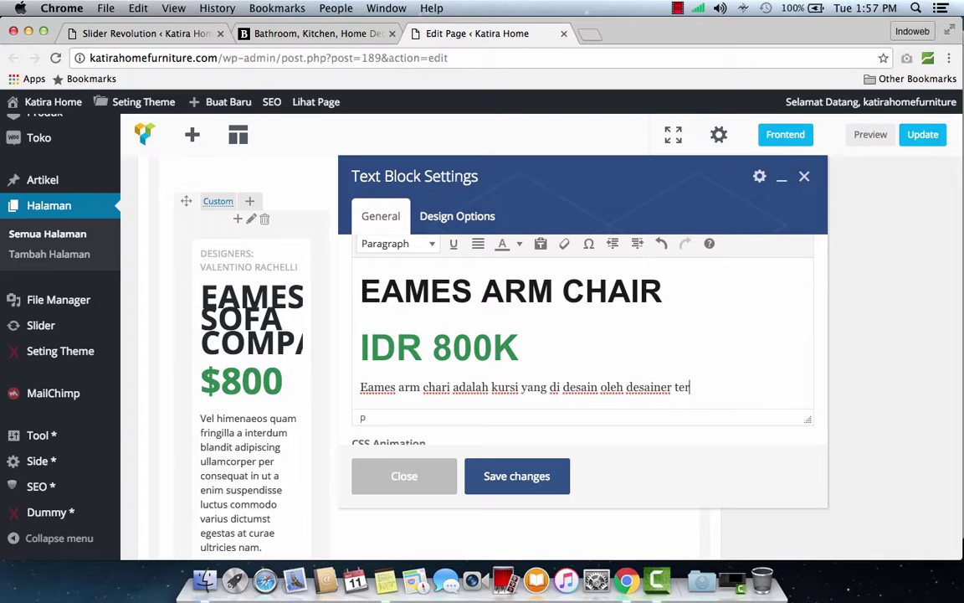
{"action": "type", "text": "nama asal Indonesi"}
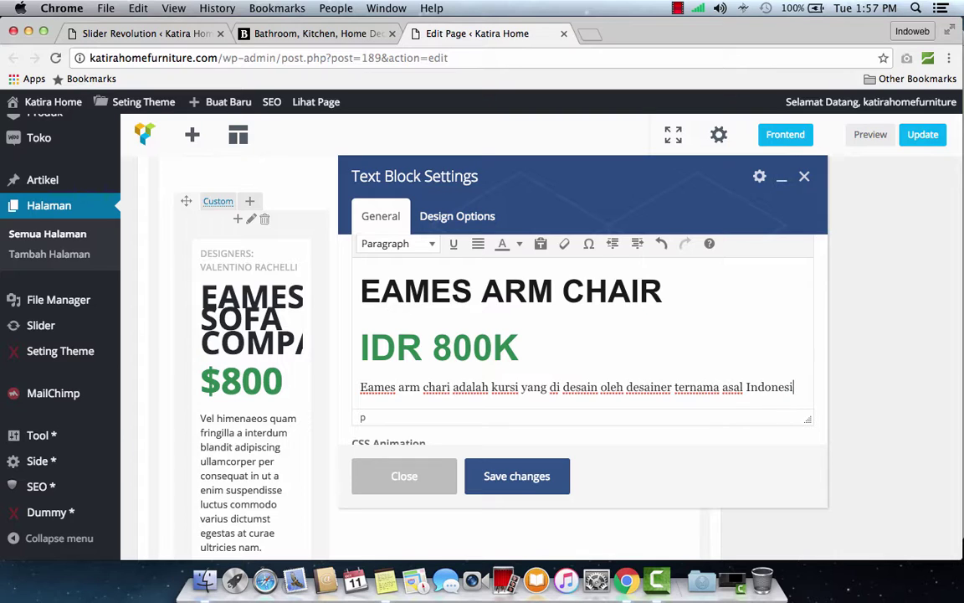
{"action": "type", "text": "a yang bernama"}
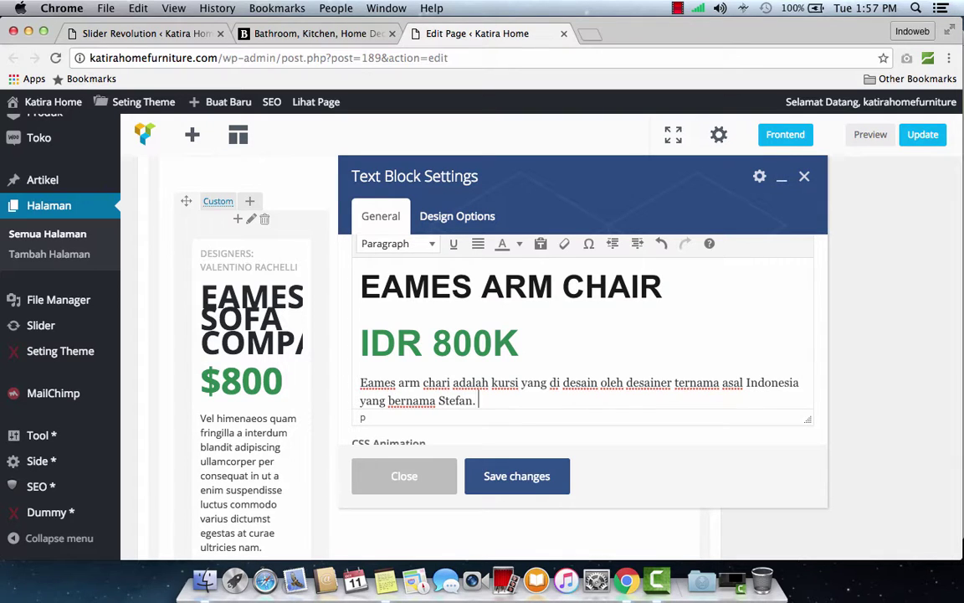
- Complete the sentence with the designer's name and add "Produk ini sangat terbatas dan hanya tersedia di Katira Home Furniture."
{"action": "type", "text": "Stefan. Produk in"}
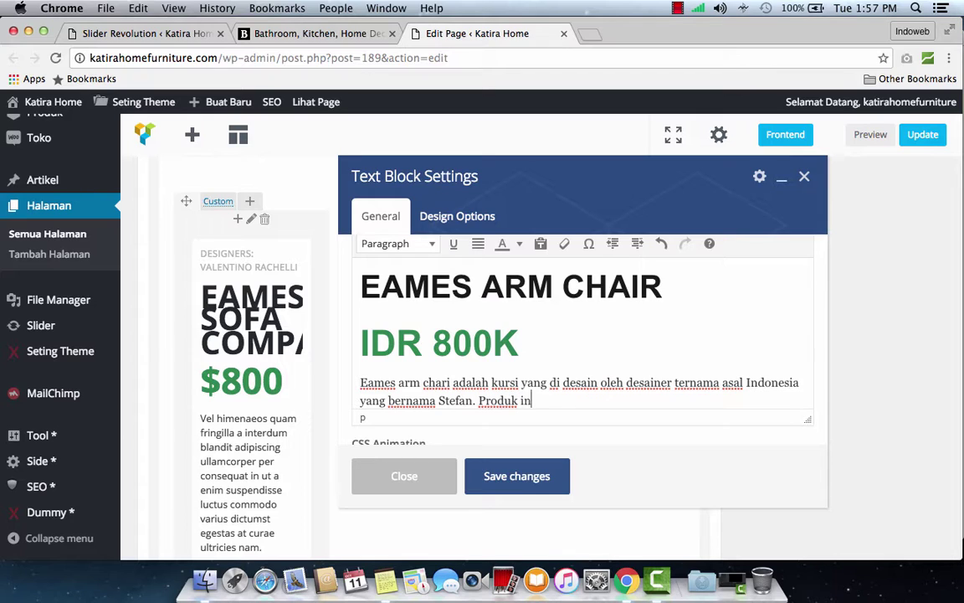
{"action": "type", "text": "i sangat terbatas dan hanya ters"}
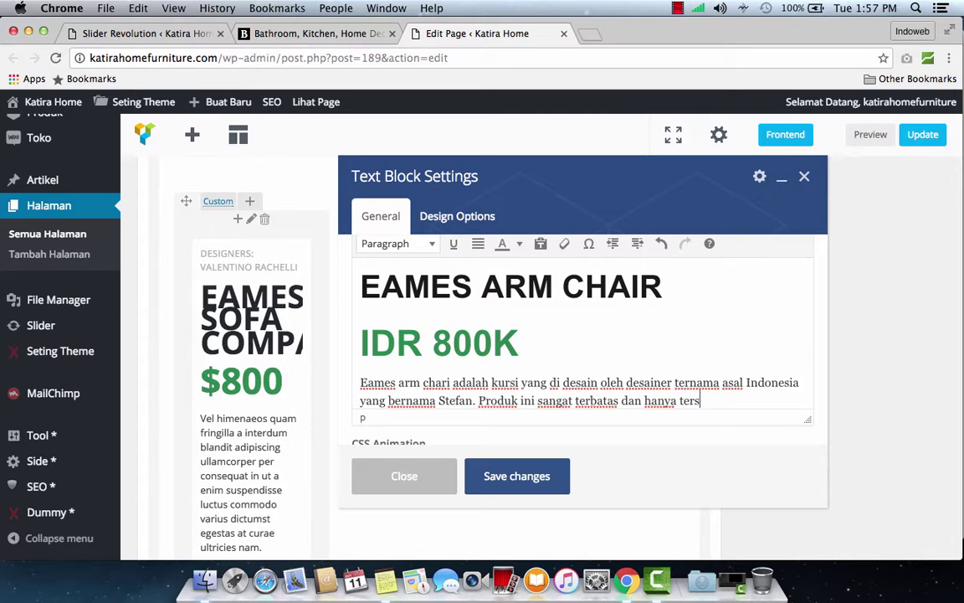
{"action": "type", "text": "edia di Katira "}
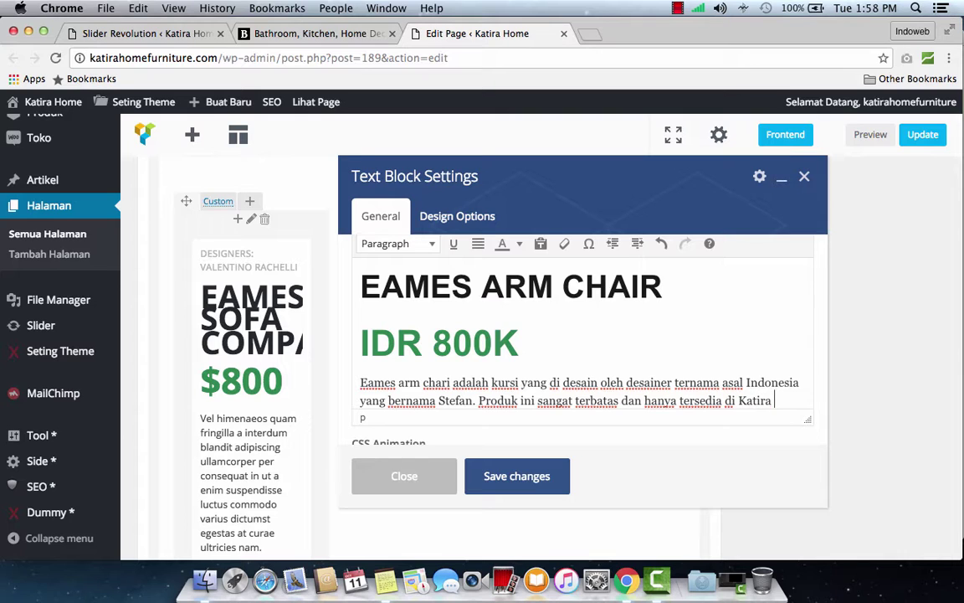
{"action": "type", "text": "Home Furniture."}
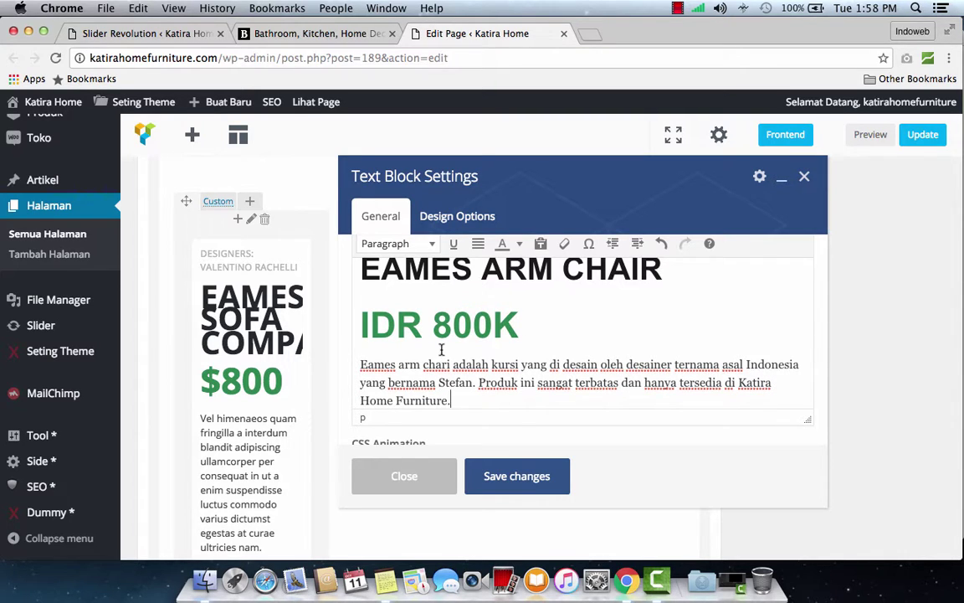
{"action": "scroll", "coordinate": [452, 343], "scroll_direction": "down", "scroll_amount": 2}
{"action": "scroll", "coordinate": [494, 330], "scroll_direction": "up", "scroll_amount": 1}
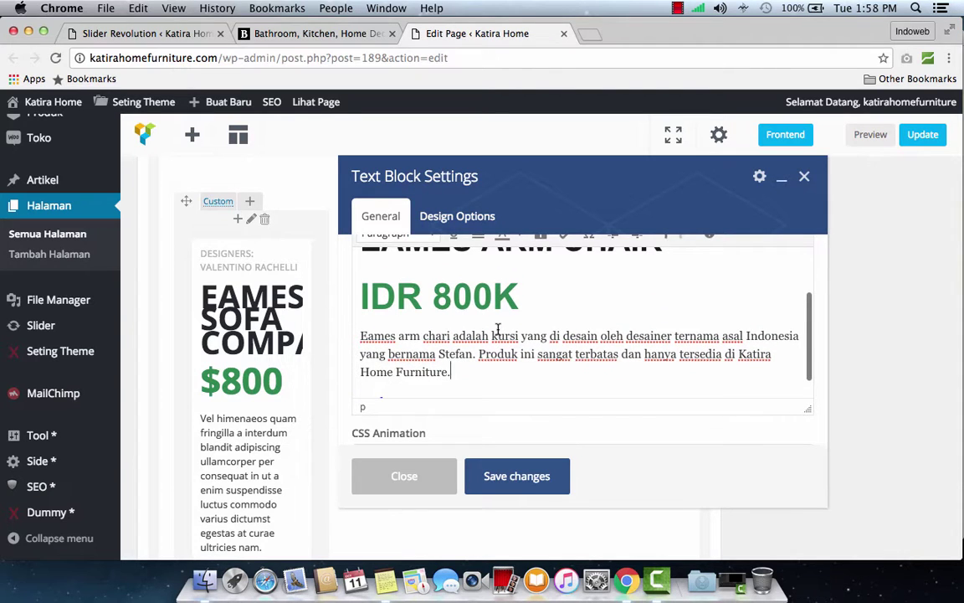
{"action": "scroll", "coordinate": [498, 329], "scroll_direction": "down", "scroll_amount": 1}
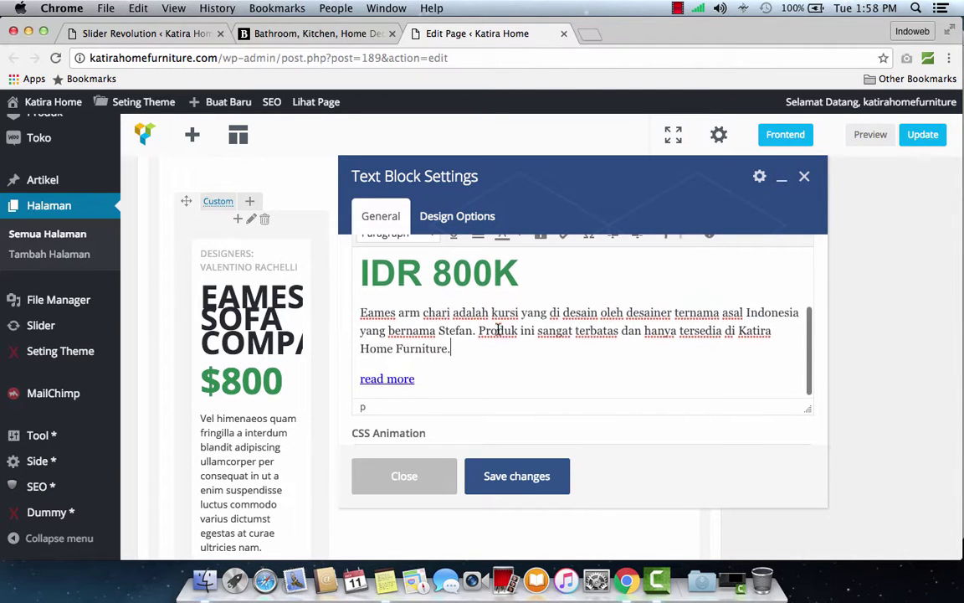
{"action": "scroll", "coordinate": [498, 329], "scroll_direction": "down", "scroll_amount": 1}
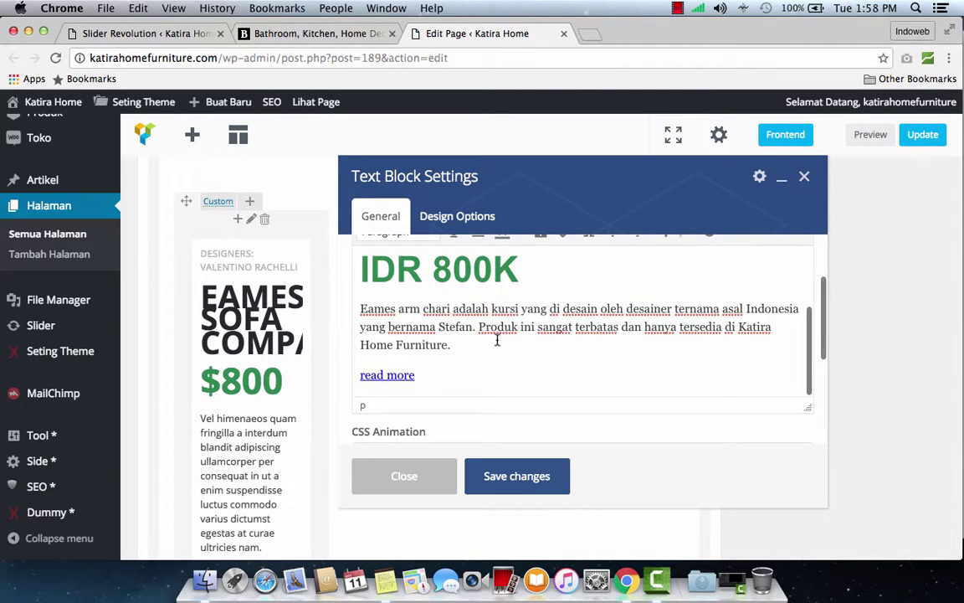
{"action": "left_click", "coordinate": [429, 374]}
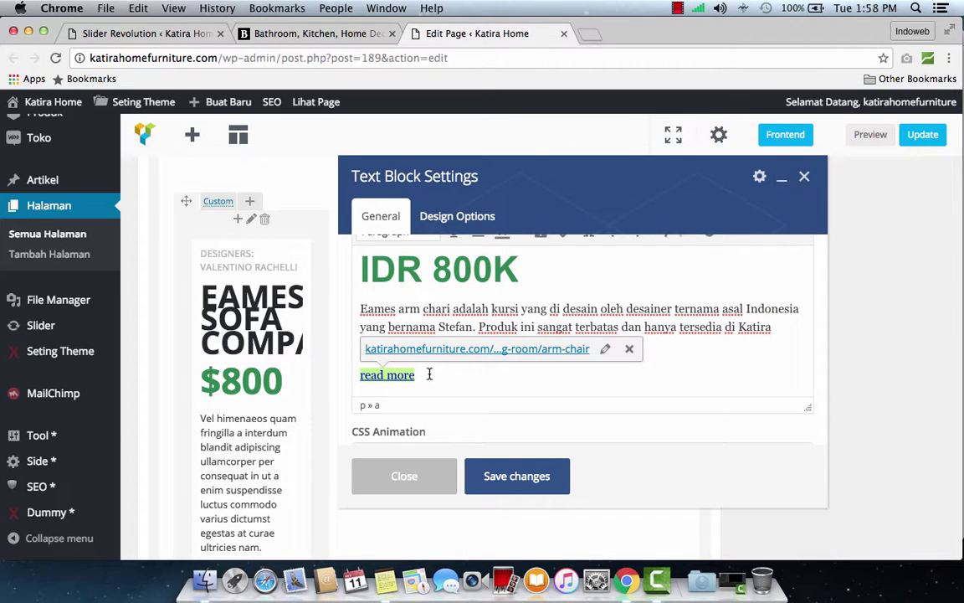
{"action": "key", "text": "BackSpace"}
{"action": "key", "text": "BackSpace"}
{"action": "key", "text": "BackSpace"}
{"action": "key", "text": "BackSpace"}
{"action": "key", "text": "BackSpace"}
{"action": "key", "text": "BackSpace"}
{"action": "key", "text": "BackSpace"}
{"action": "key", "text": "BackSpace"}
{"action": "key", "text": "BackSpace"}
{"action": "key", "text": "BackSpace"}
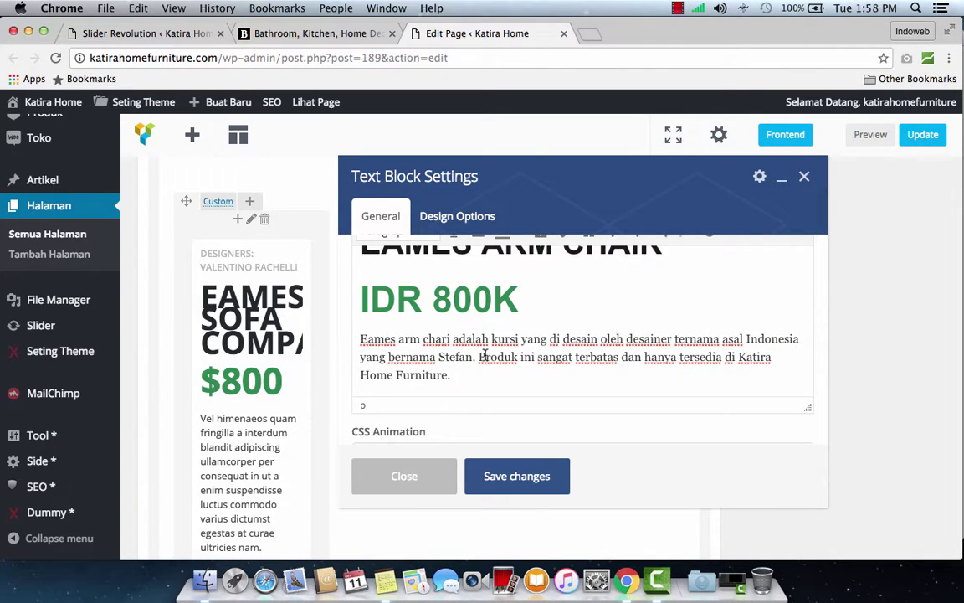
{"action": "key", "text": "super+z"}
{"action": "key", "text": "super+z"}
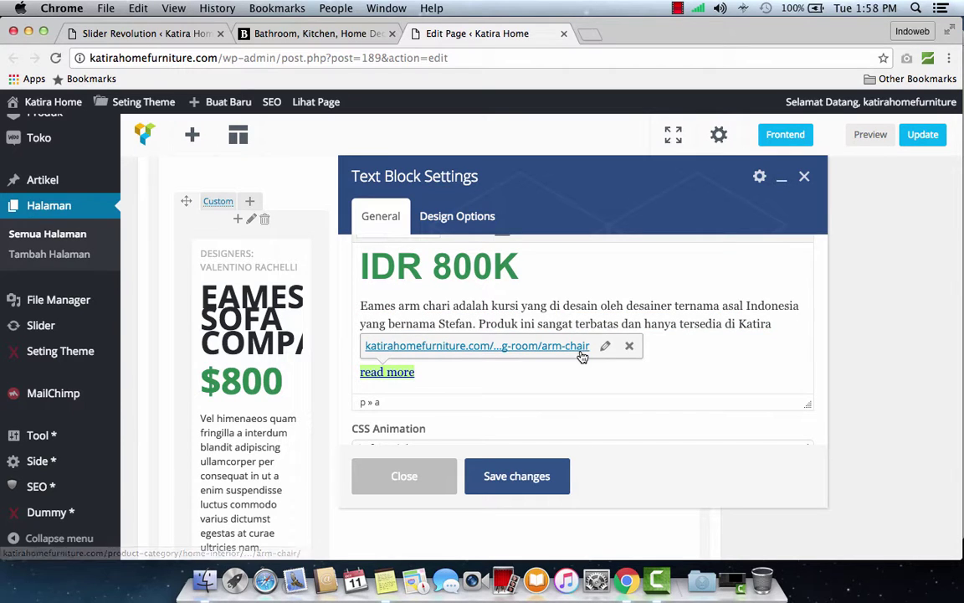
- Change the read more link's text to "Belanja Sekarang" and save the text block's changes
{"action": "left_click", "coordinate": [604, 346]}
{"action": "triple_click", "coordinate": [448, 327]}
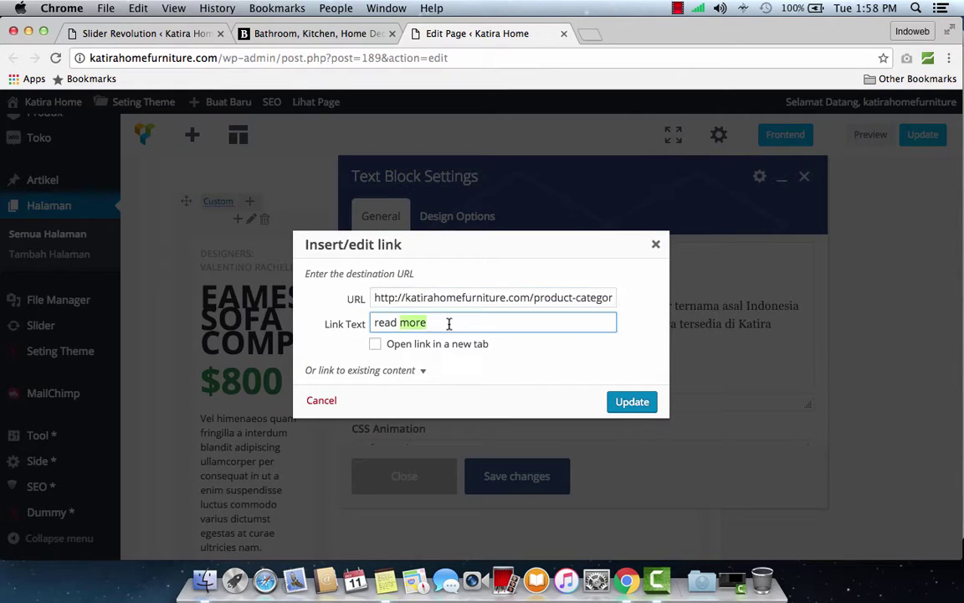
{"action": "type", "text": "Belanja Sekarang"}
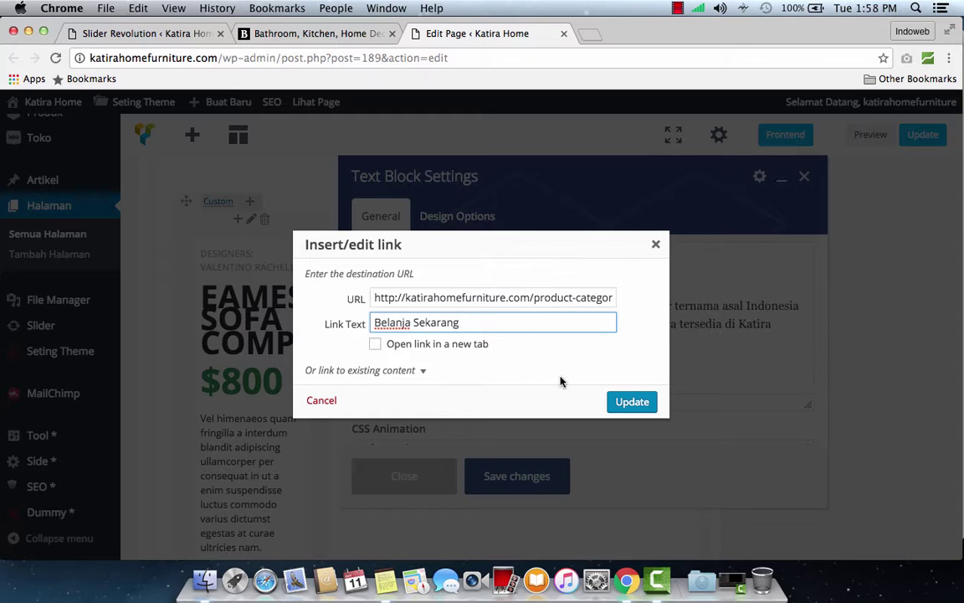
{"action": "left_click", "coordinate": [619, 405]}
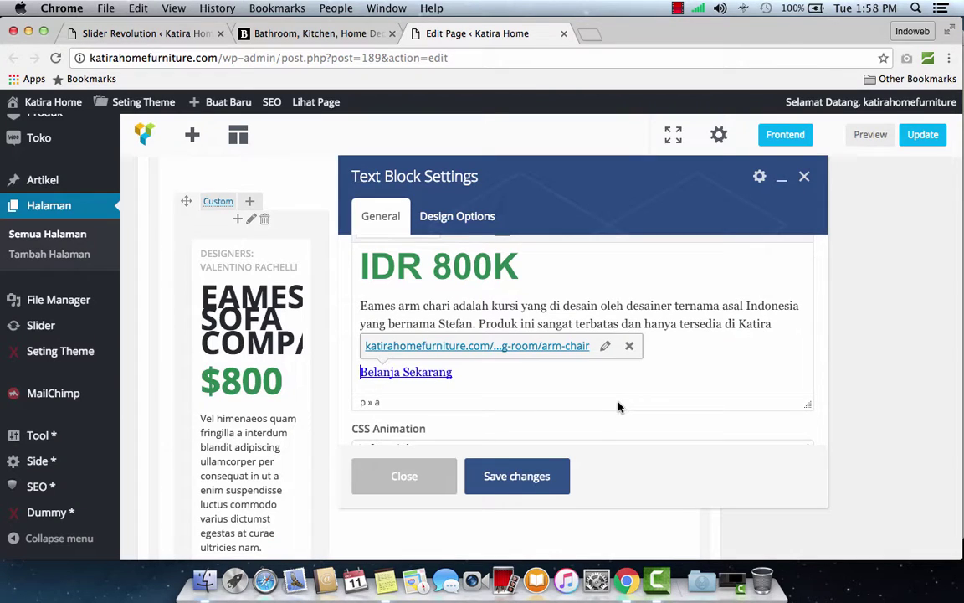
{"action": "scroll", "coordinate": [497, 318], "scroll_direction": "up", "scroll_amount": 6}
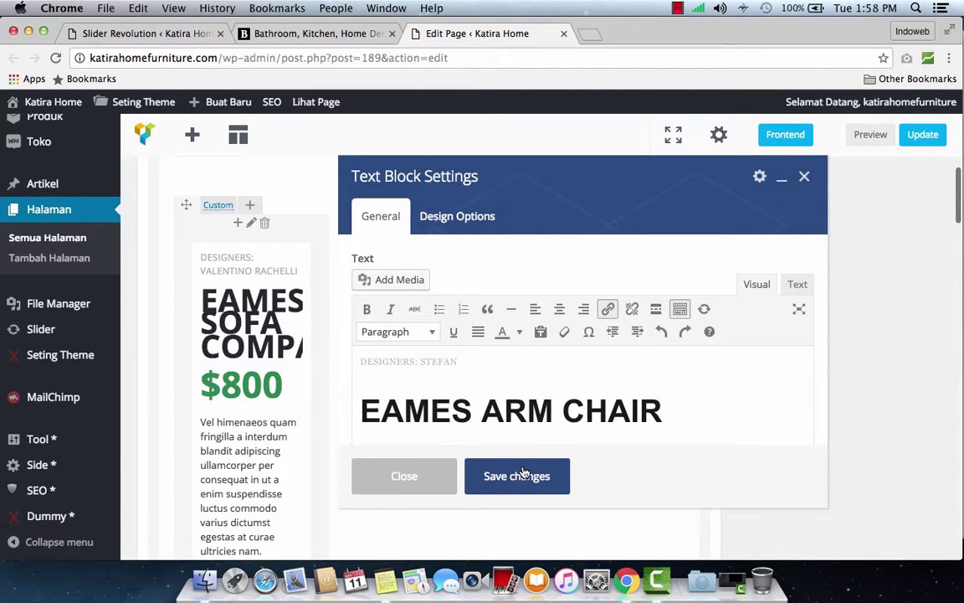
{"action": "left_click", "coordinate": [517, 476]}
- Retitle the wood chair tab section as "arm chair" and save the section settings
{"action": "scroll", "coordinate": [349, 381], "scroll_direction": "up", "scroll_amount": 2}
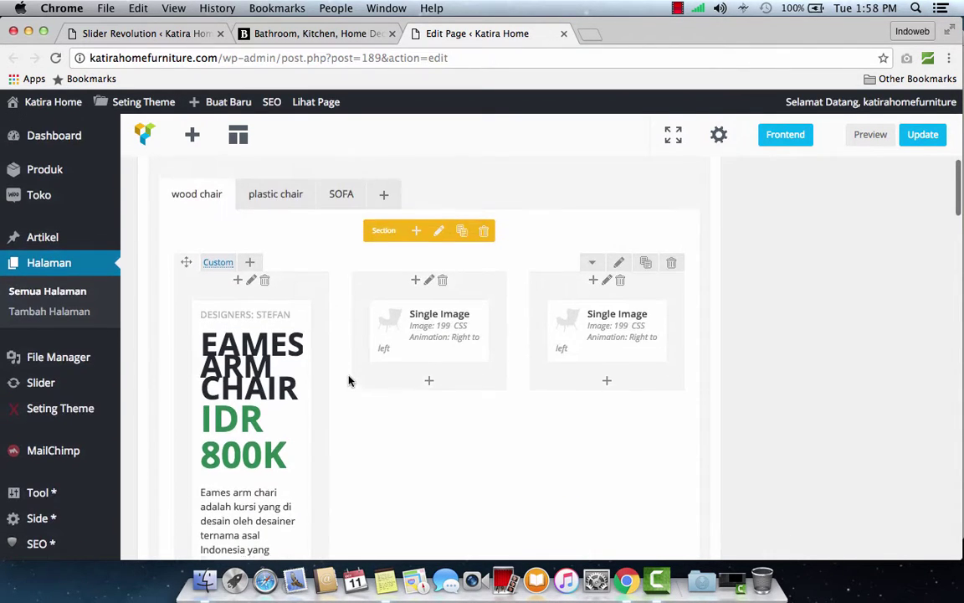
{"action": "scroll", "coordinate": [349, 380], "scroll_direction": "up", "scroll_amount": 1}
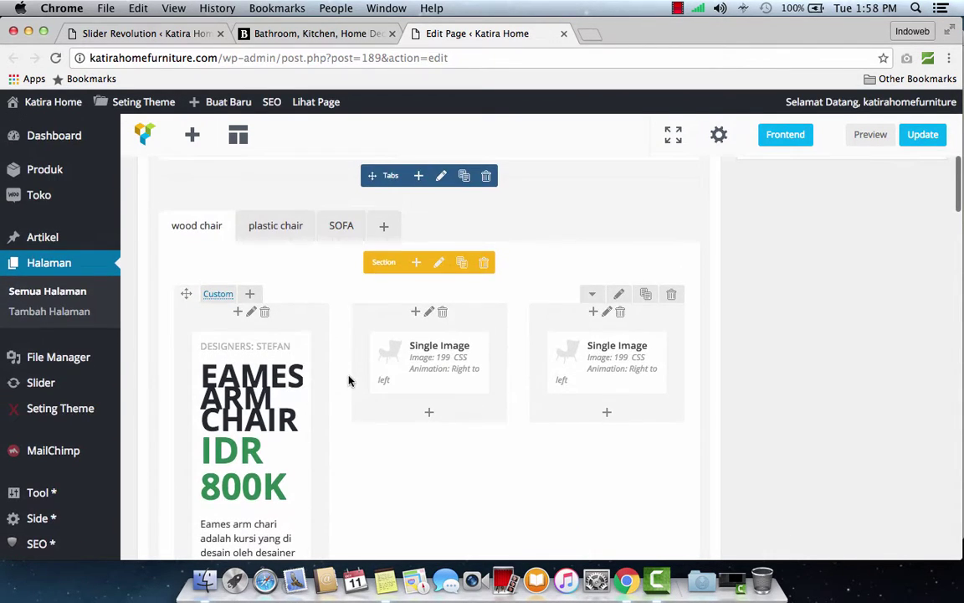
{"action": "left_click", "coordinate": [439, 265]}
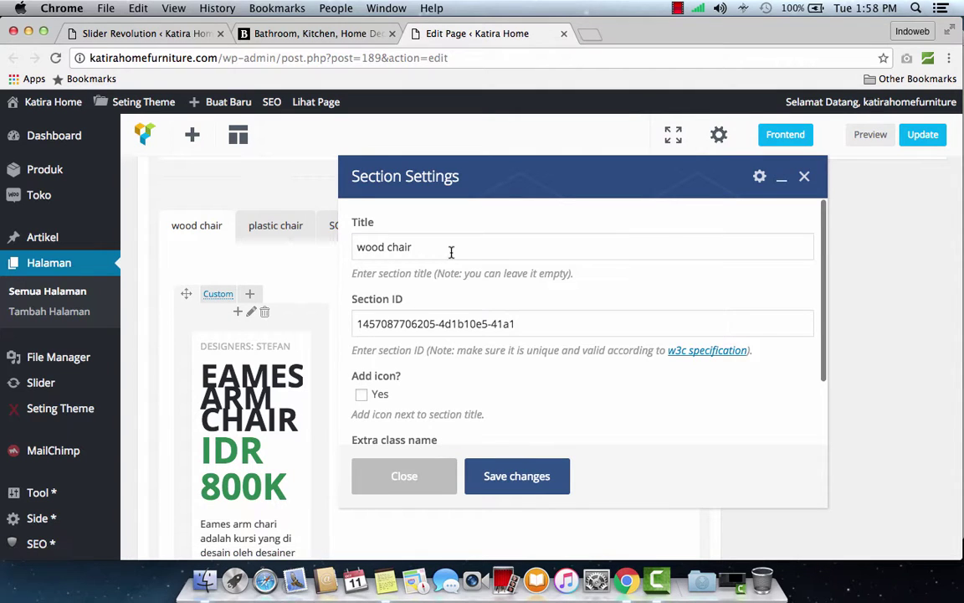
{"action": "left_click", "coordinate": [444, 249]}
{"action": "key", "text": "super+a"}
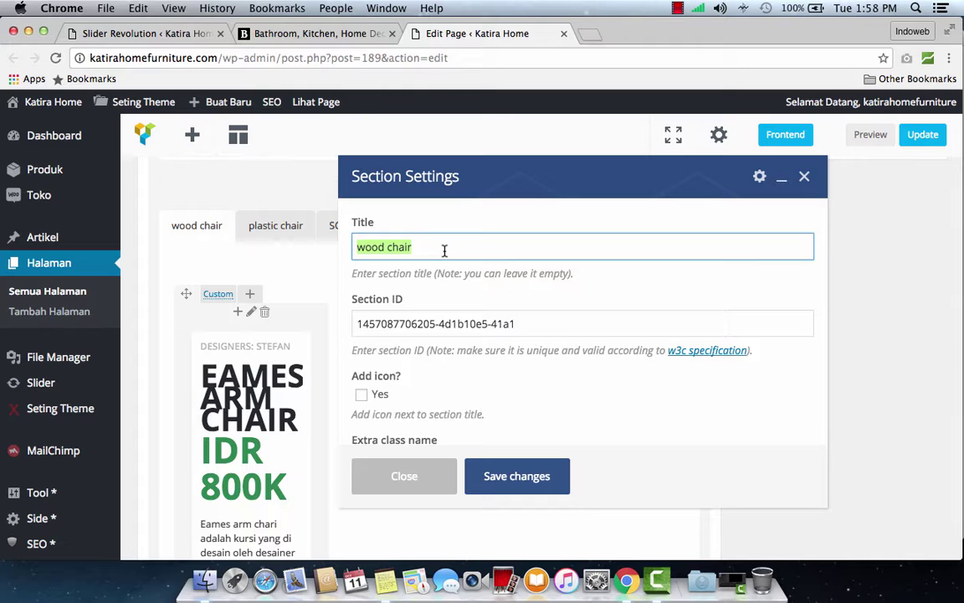
{"action": "type", "text": "ar"}
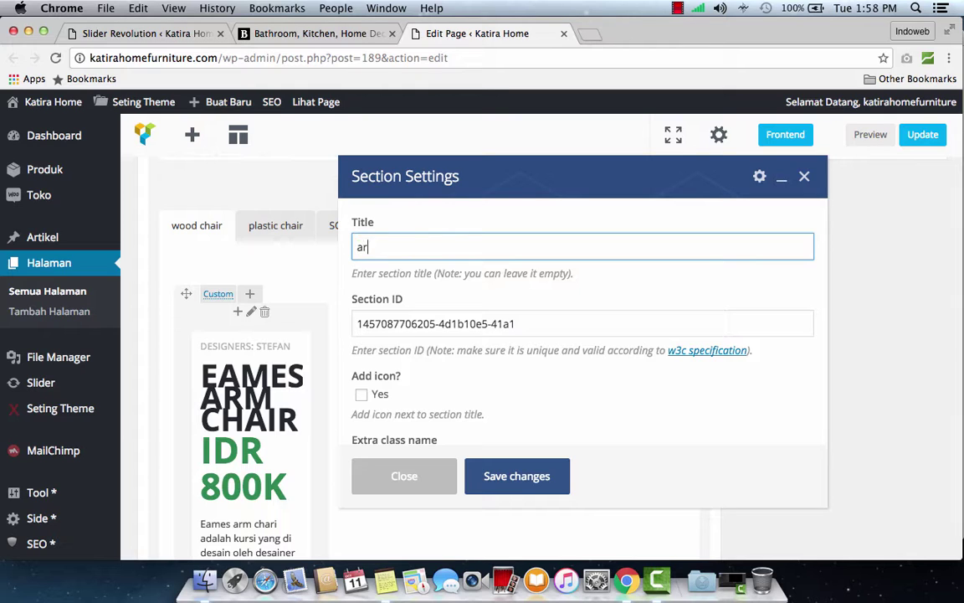
{"action": "type", "text": "m chair"}
{"action": "scroll", "coordinate": [498, 328], "scroll_direction": "down", "scroll_amount": 2}
{"action": "left_click", "coordinate": [513, 482]}
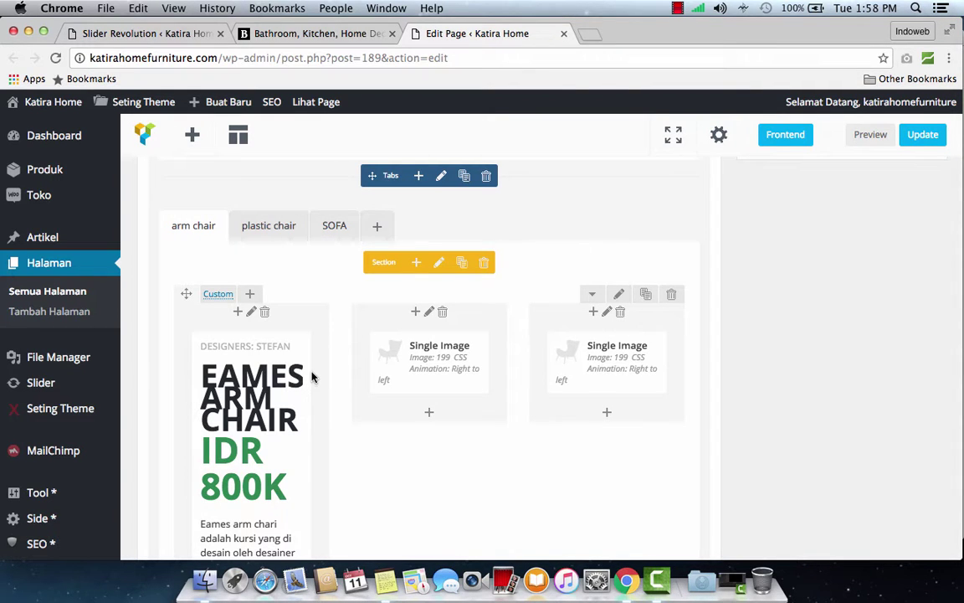
- Compare the arm chair tab with the live Arivals section and remove the placeholder picture from its middle column's Single Image element
{"action": "scroll", "coordinate": [311, 378], "scroll_direction": "down", "scroll_amount": 2}
{"action": "scroll", "coordinate": [311, 378], "scroll_direction": "down", "scroll_amount": 5}
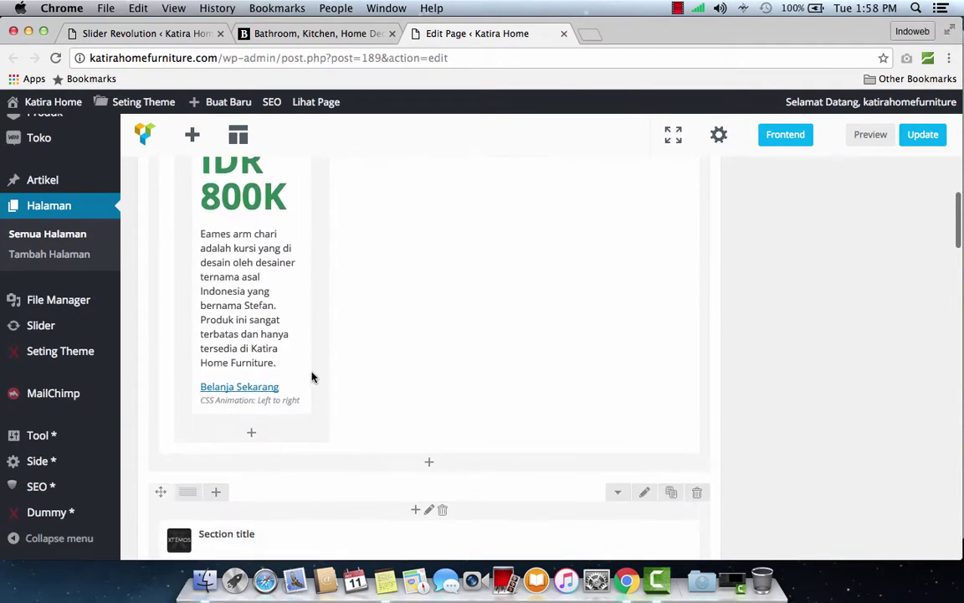
{"action": "scroll", "coordinate": [311, 377], "scroll_direction": "up", "scroll_amount": 2}
{"action": "scroll", "coordinate": [311, 377], "scroll_direction": "up", "scroll_amount": 4}
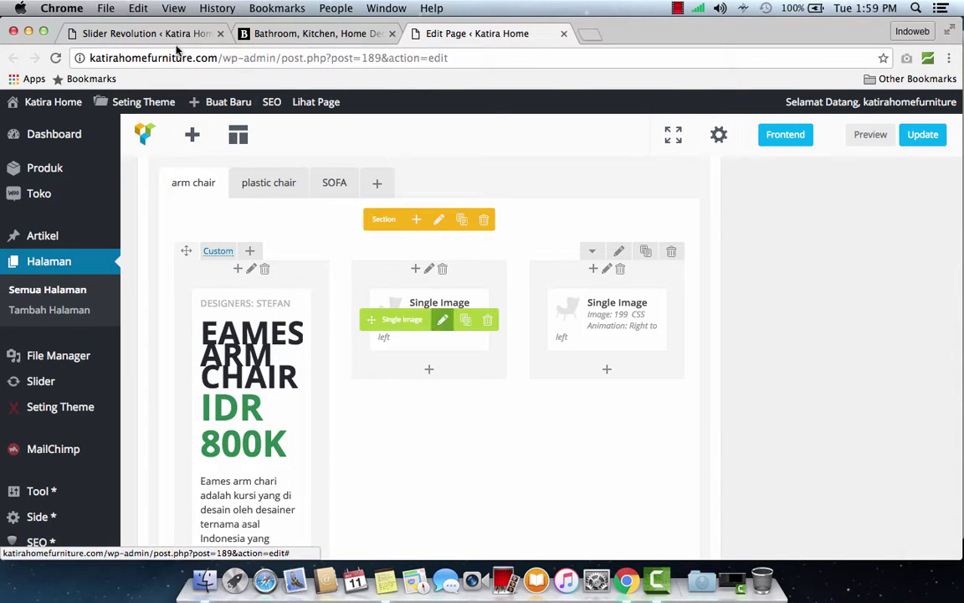
{"action": "left_click", "coordinate": [300, 36]}
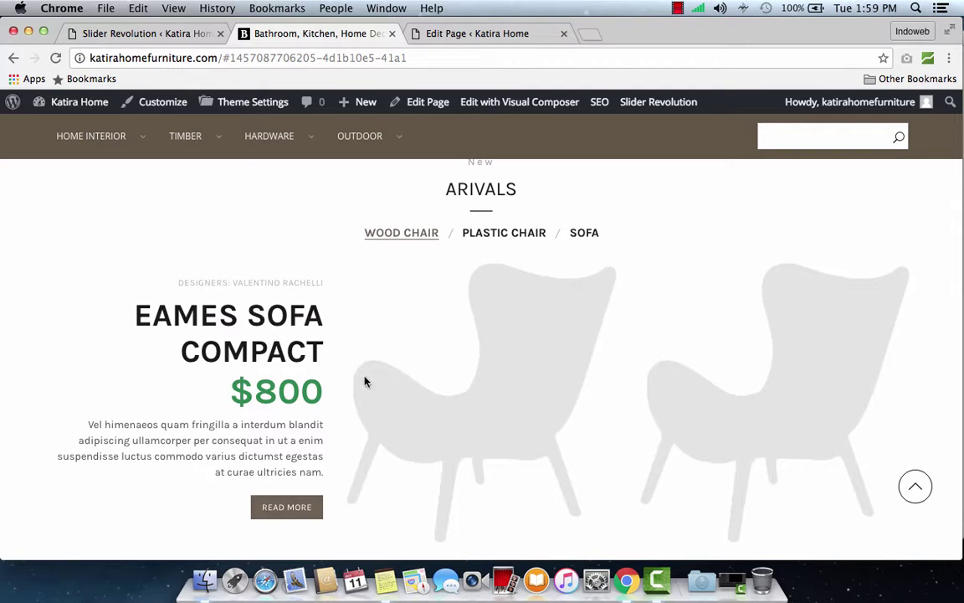
{"action": "left_click", "coordinate": [456, 35]}
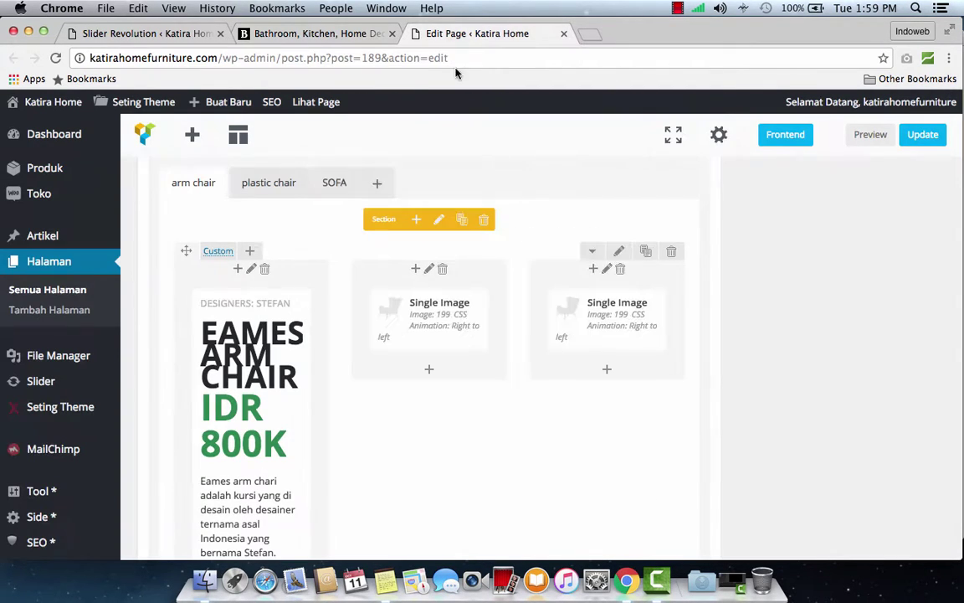
{"action": "left_click", "coordinate": [441, 322]}
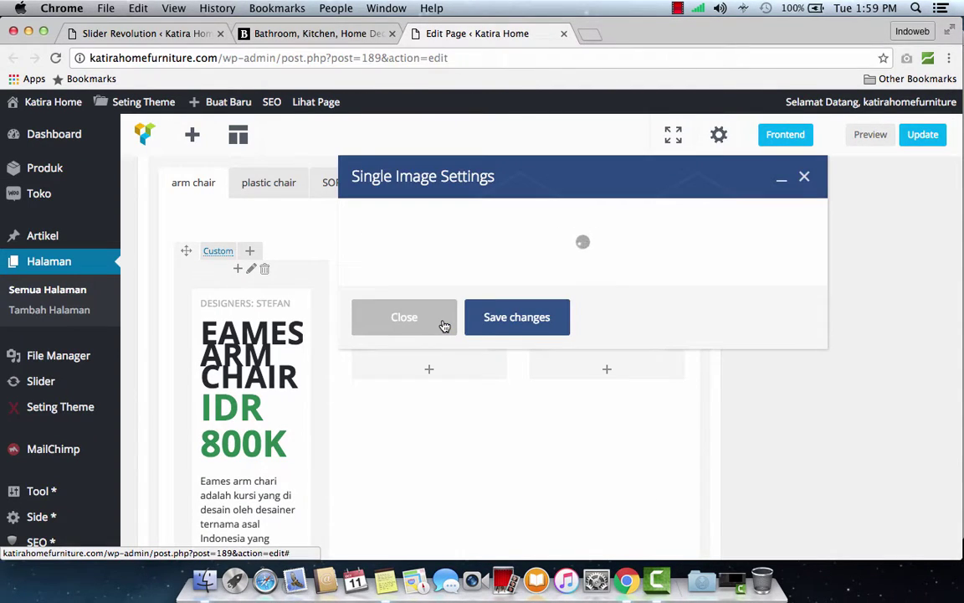
{"action": "scroll", "coordinate": [461, 334], "scroll_direction": "down", "scroll_amount": 2}
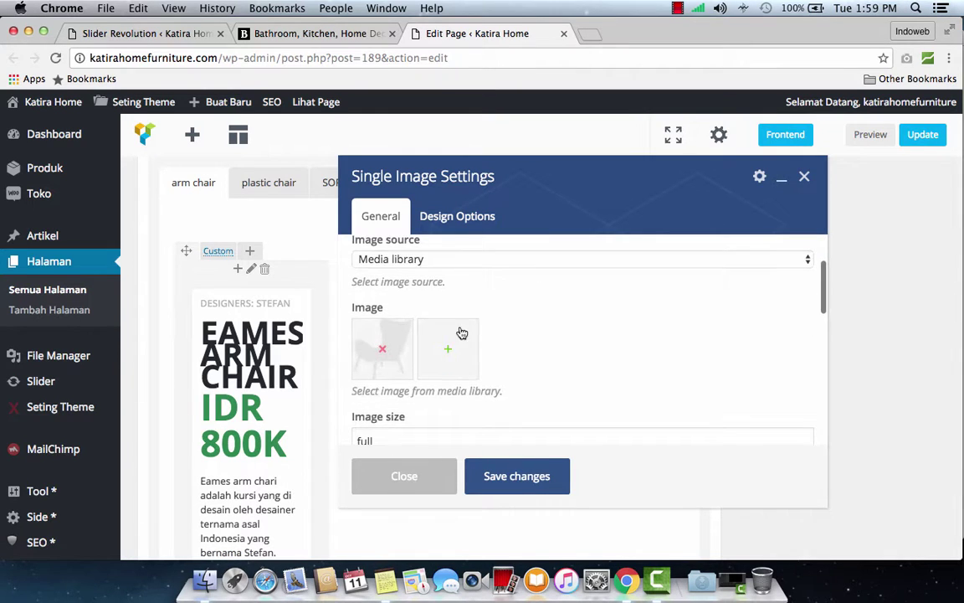
{"action": "left_click", "coordinate": [382, 349]}
- Upload element-furniture-1.jpg from the TAB folder inside KATIRAHOME and set it as the middle column's image
{"action": "left_click", "coordinate": [384, 352]}
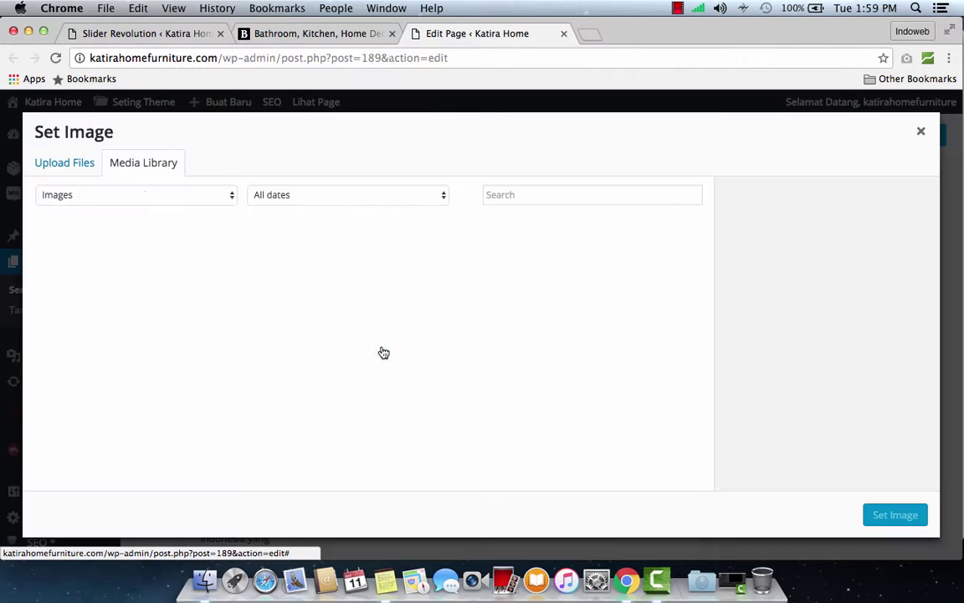
{"action": "left_click", "coordinate": [79, 165]}
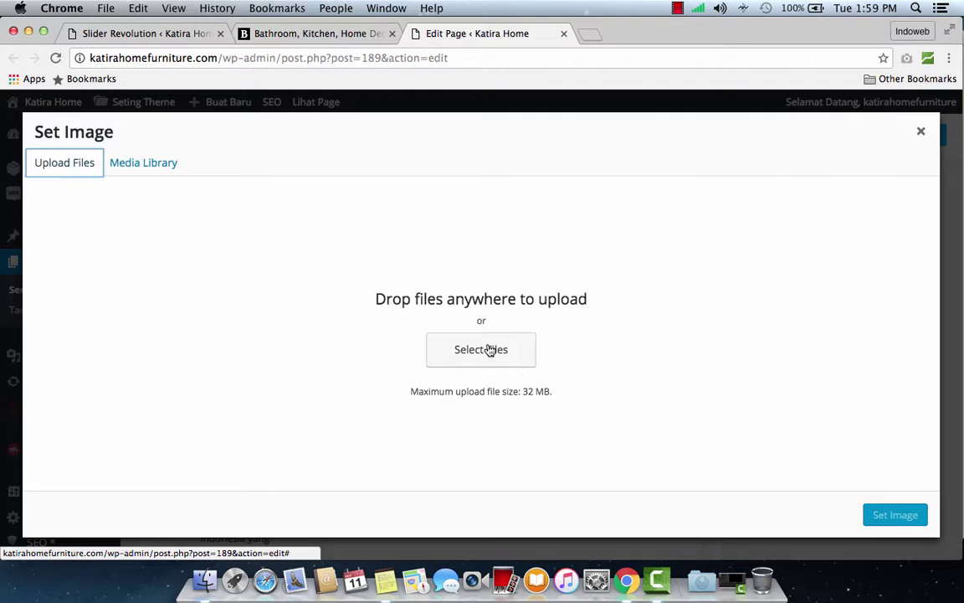
{"action": "left_click", "coordinate": [490, 350]}
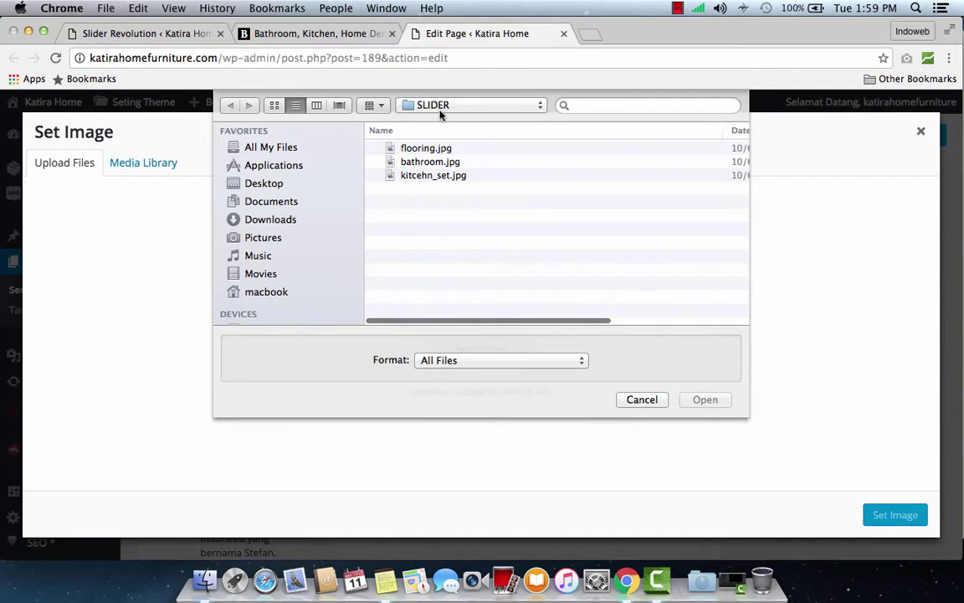
{"action": "left_click", "coordinate": [439, 107]}
{"action": "left_click", "coordinate": [443, 119]}
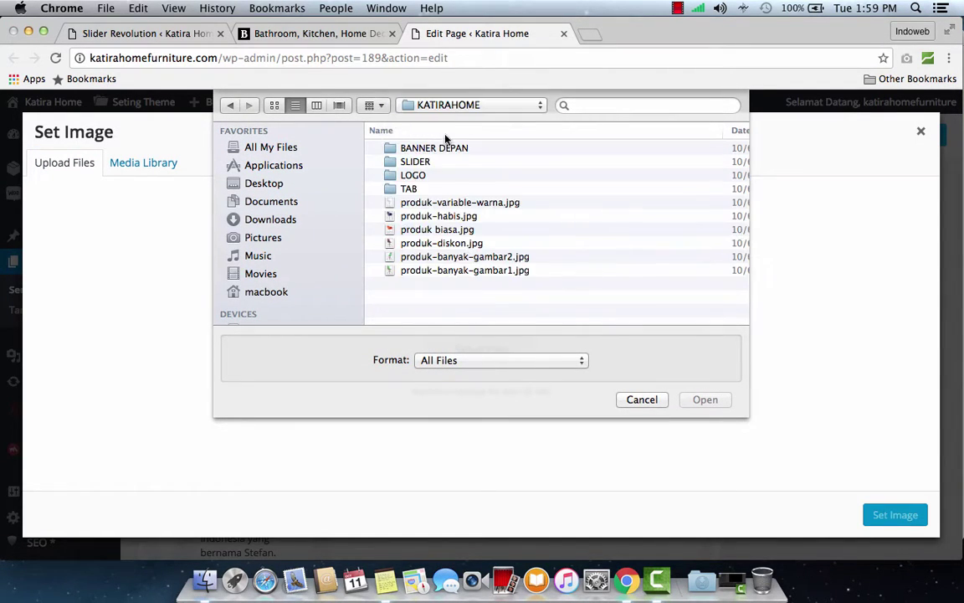
{"action": "double_click", "coordinate": [408, 188]}
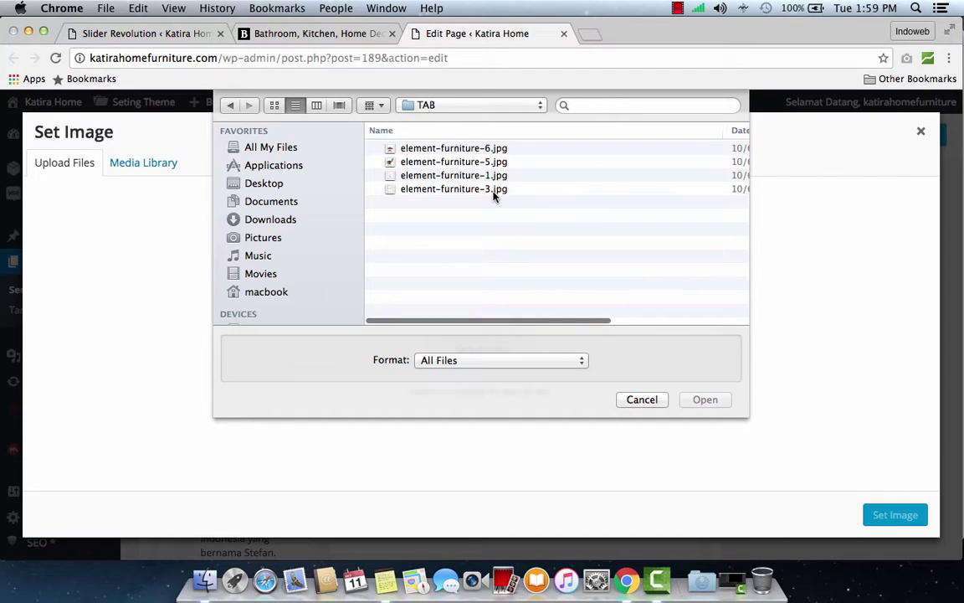
{"action": "left_click", "coordinate": [318, 106]}
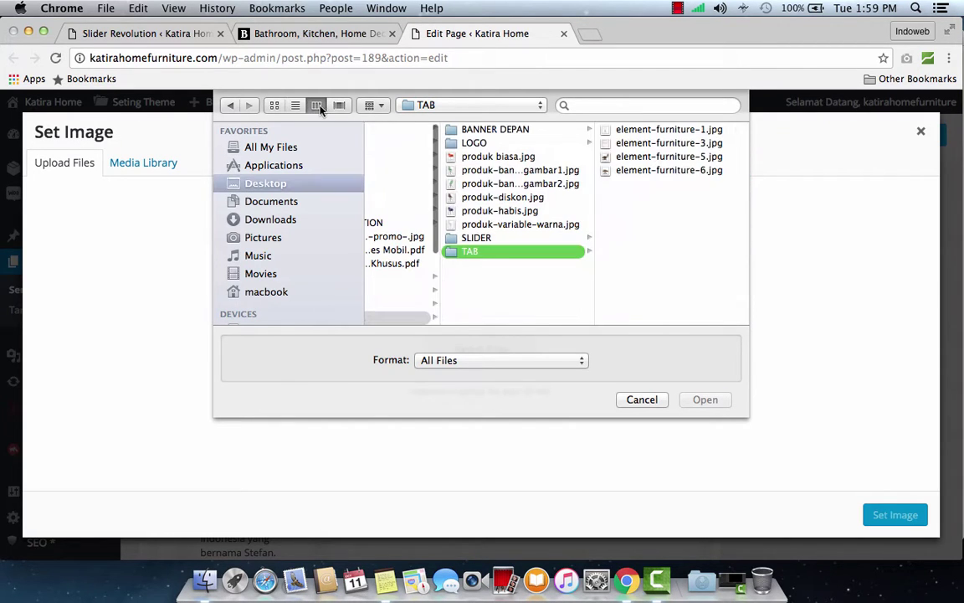
{"action": "left_click", "coordinate": [639, 170]}
{"action": "key", "text": "Up"}
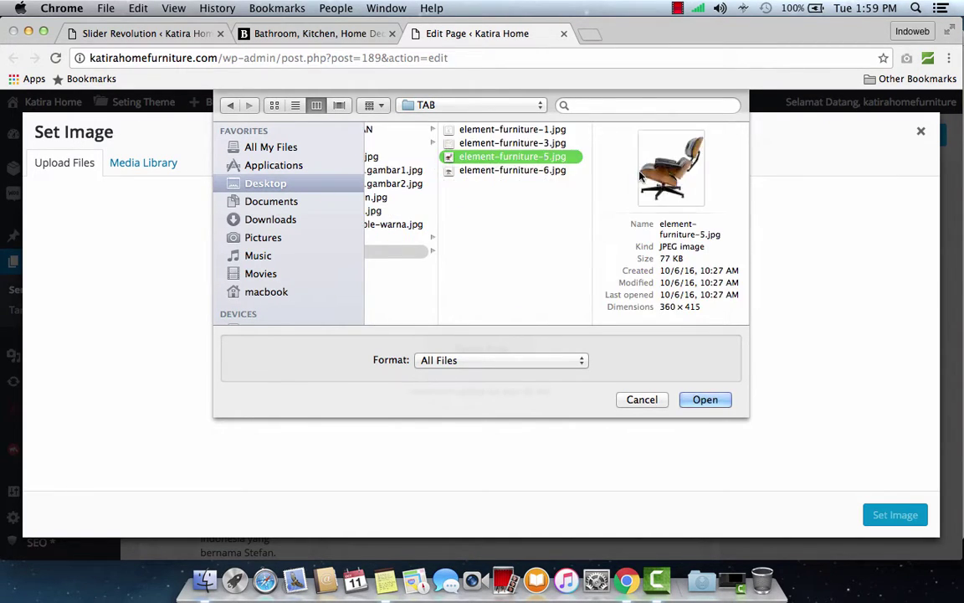
{"action": "key", "text": "Up"}
{"action": "key", "text": "Up"}
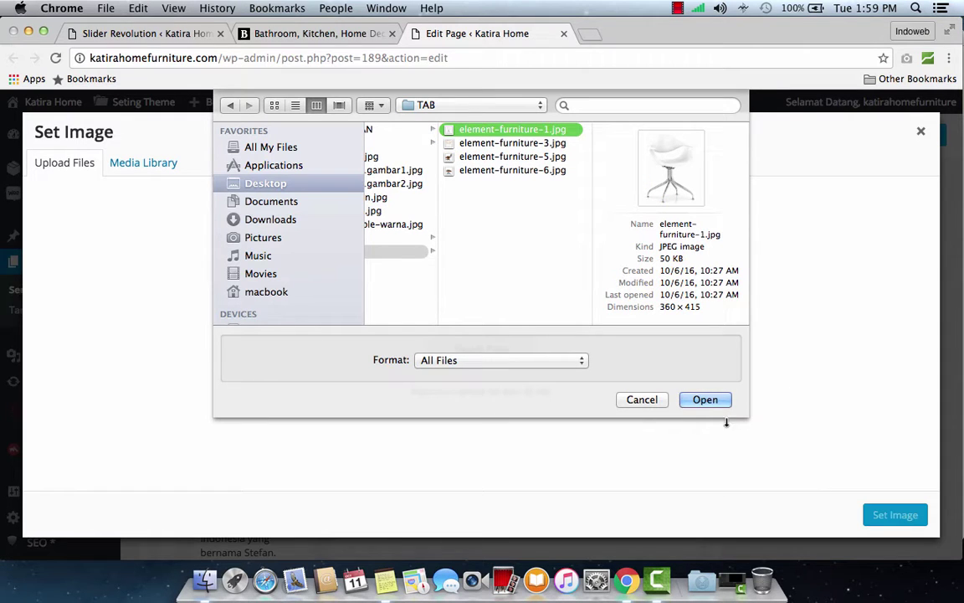
{"action": "left_click", "coordinate": [705, 400]}
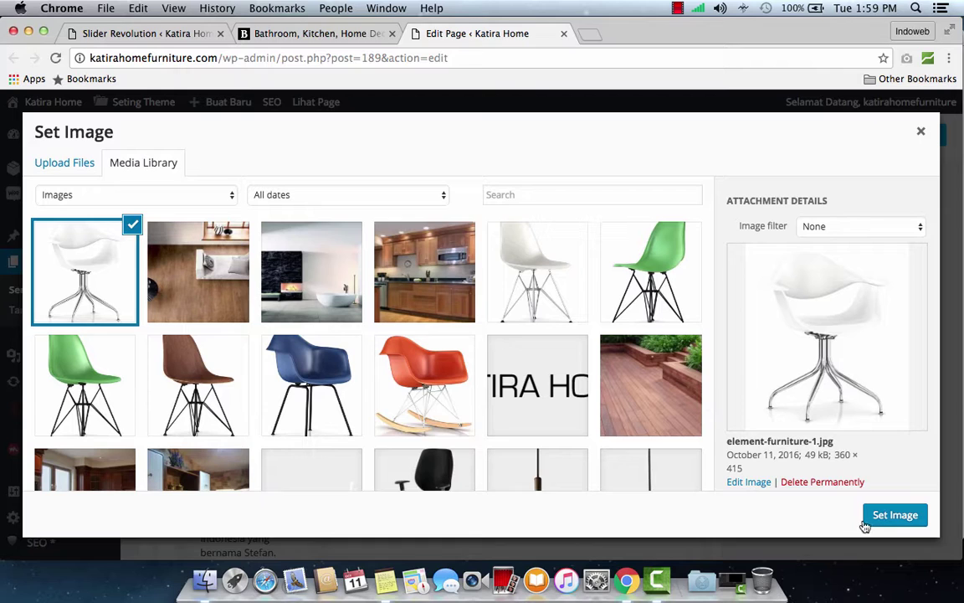
{"action": "left_click", "coordinate": [881, 516]}
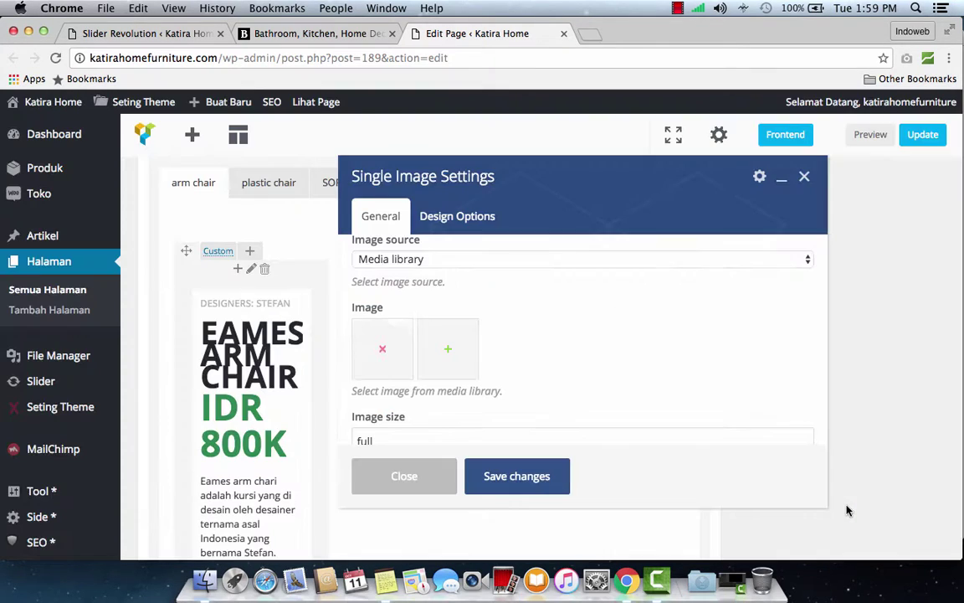
- Set element-furniture-1.jpg from the media library again as the middle column's image and save the element
{"action": "left_click", "coordinate": [445, 357]}
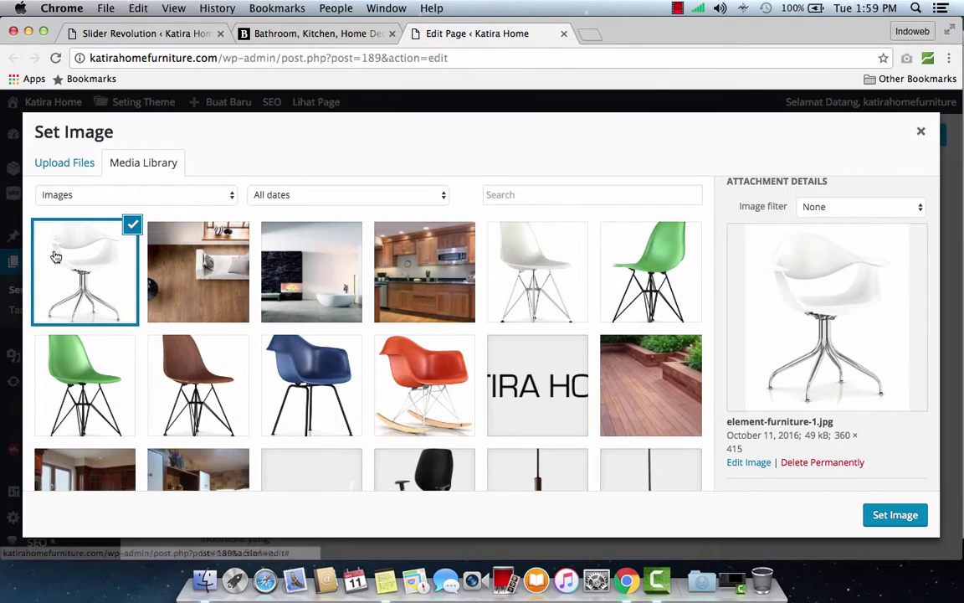
{"action": "left_click", "coordinate": [912, 518]}
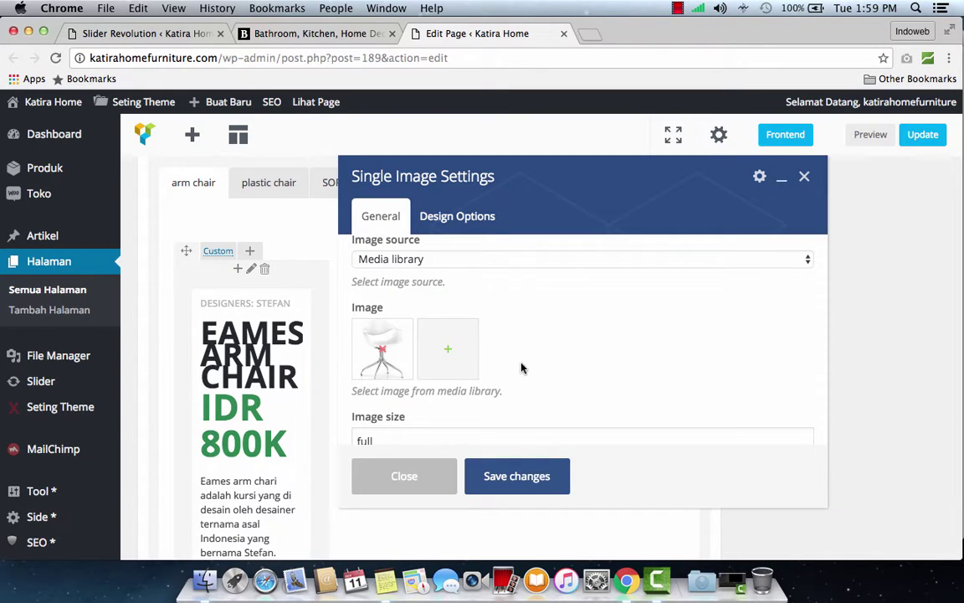
{"action": "left_click", "coordinate": [517, 477]}
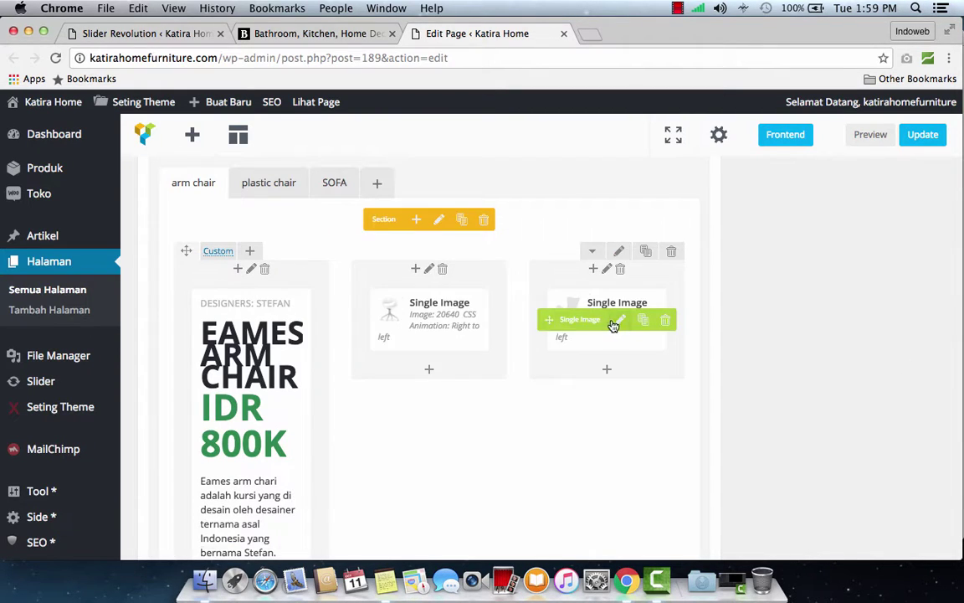
- Replace the placeholder in the third column's Single Image element with element-furniture-1.jpg from the media library and save it
{"action": "left_click", "coordinate": [618, 322]}
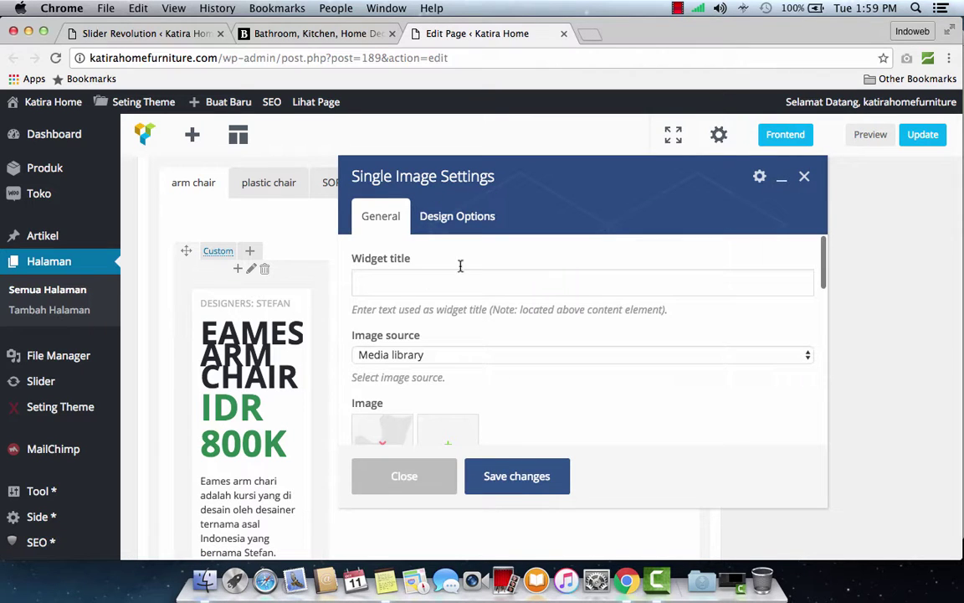
{"action": "scroll", "coordinate": [396, 425], "scroll_direction": "down", "scroll_amount": 2}
{"action": "left_click", "coordinate": [384, 405]}
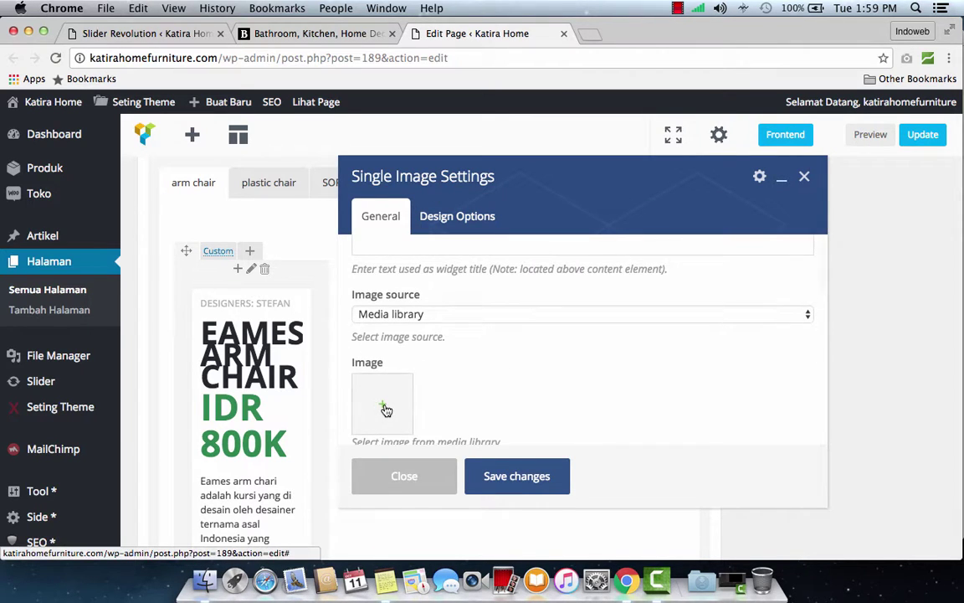
{"action": "left_click", "coordinate": [385, 409]}
{"action": "left_click", "coordinate": [106, 279]}
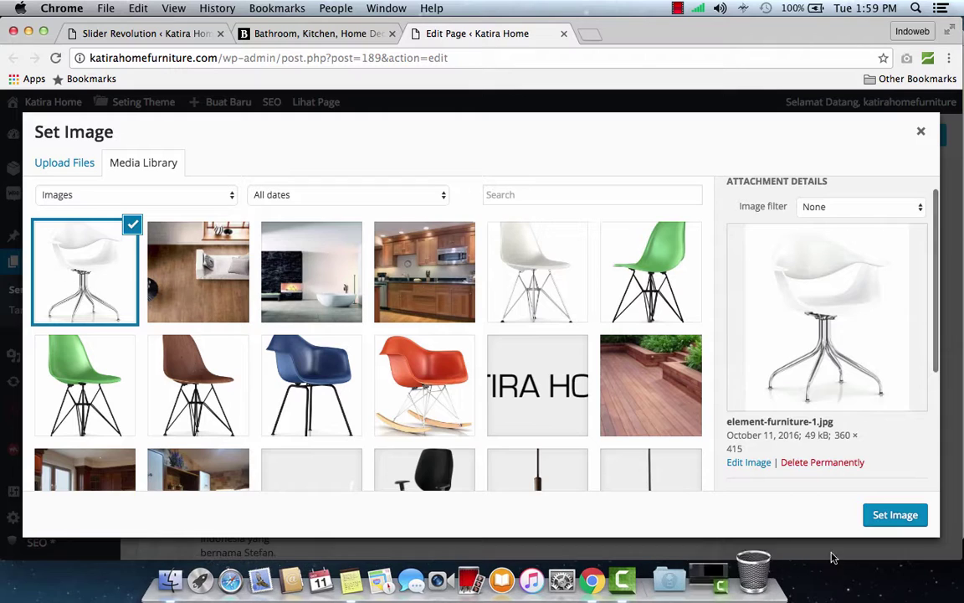
{"action": "left_click", "coordinate": [895, 517]}
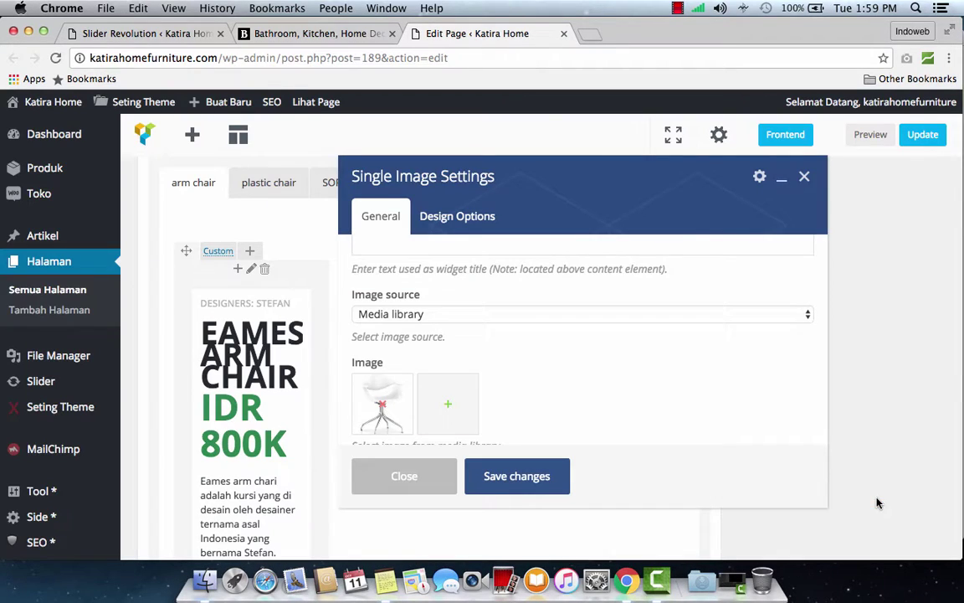
{"action": "left_click", "coordinate": [519, 482]}
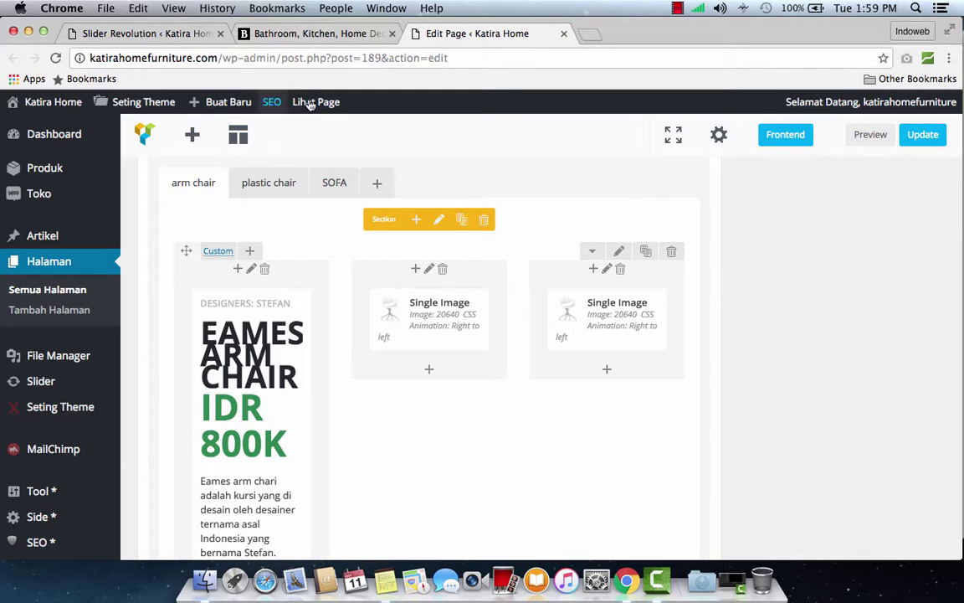
- Compare the live Arivals tabs with the edited arm chair tab and update the Home furniture page
{"action": "left_click", "coordinate": [268, 33]}
{"action": "left_click", "coordinate": [485, 239]}
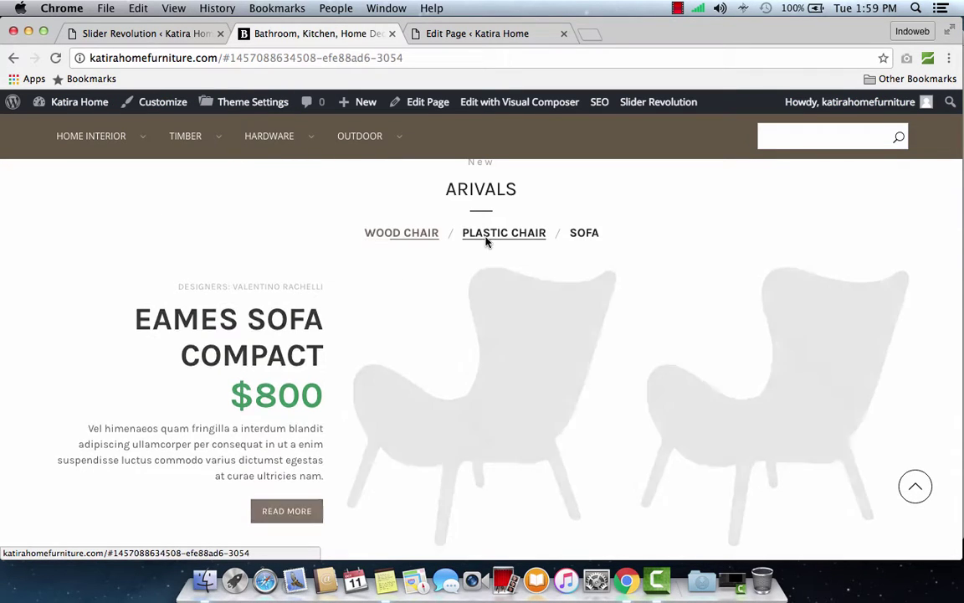
{"action": "left_click", "coordinate": [413, 235]}
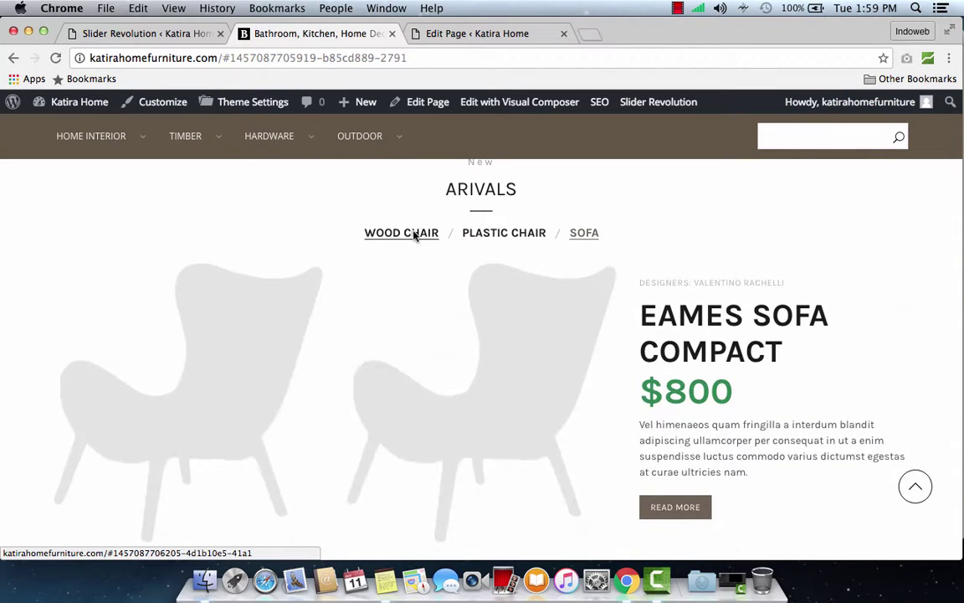
{"action": "left_click", "coordinate": [463, 34]}
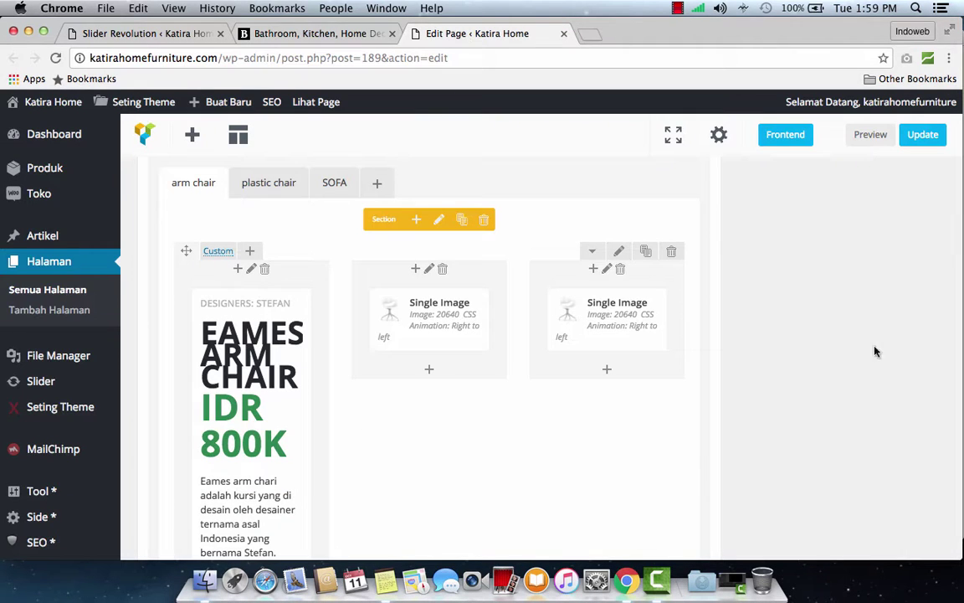
{"action": "left_click", "coordinate": [924, 136]}
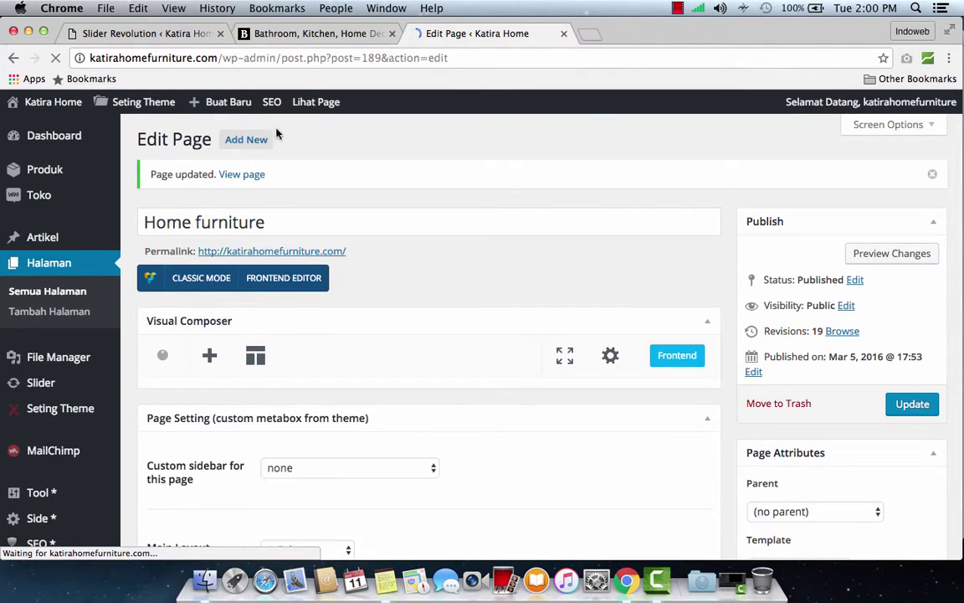
- Reload the live homepage and examine the Arm Chair tab's text, button and images in the Arivals section
{"action": "left_click", "coordinate": [323, 34]}
{"action": "key", "text": "super+r"}
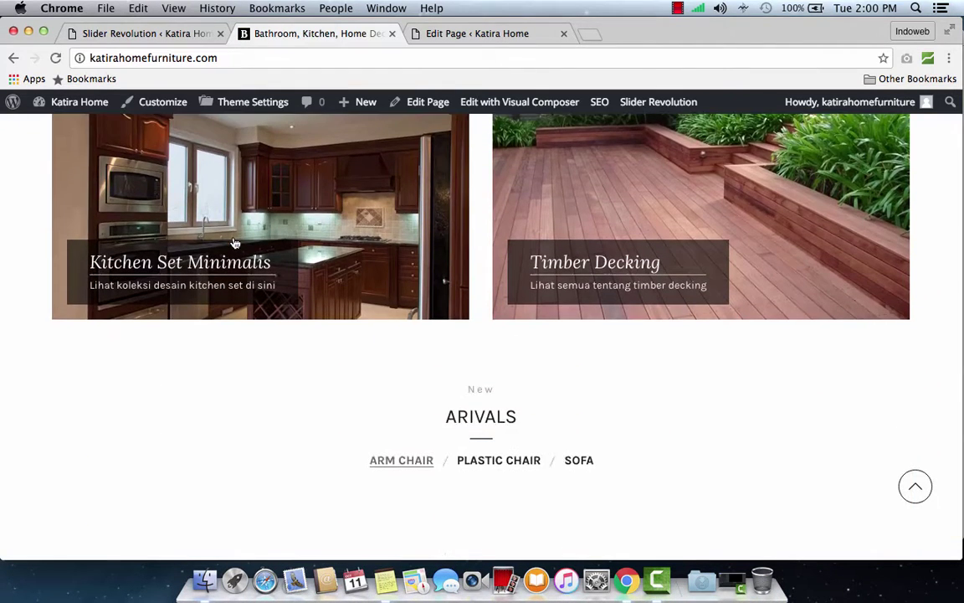
{"action": "scroll", "coordinate": [235, 244], "scroll_direction": "down", "scroll_amount": 3}
{"action": "scroll", "coordinate": [105, 306], "scroll_direction": "down", "scroll_amount": 1}
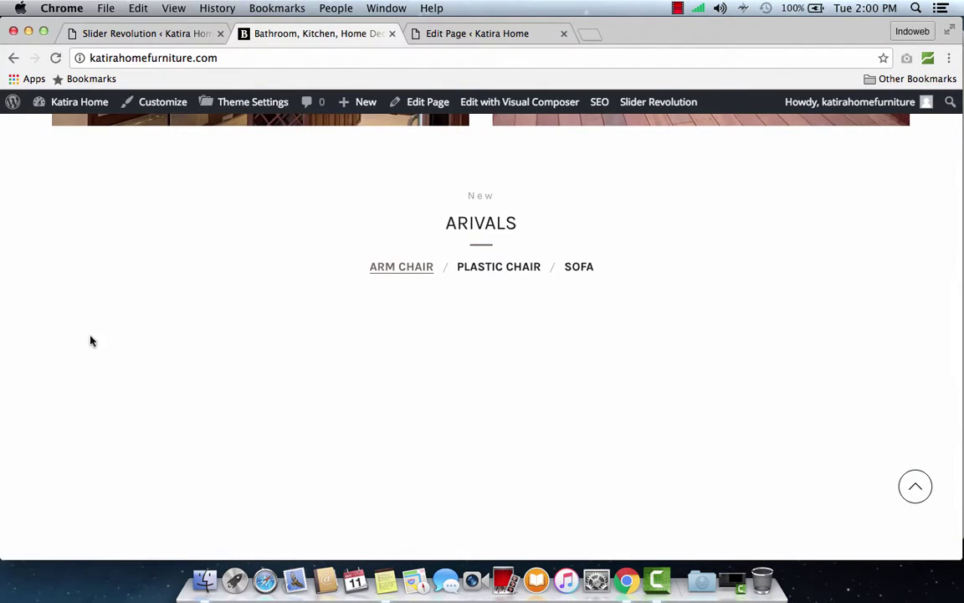
{"action": "scroll", "coordinate": [56, 360], "scroll_direction": "down", "scroll_amount": 3}
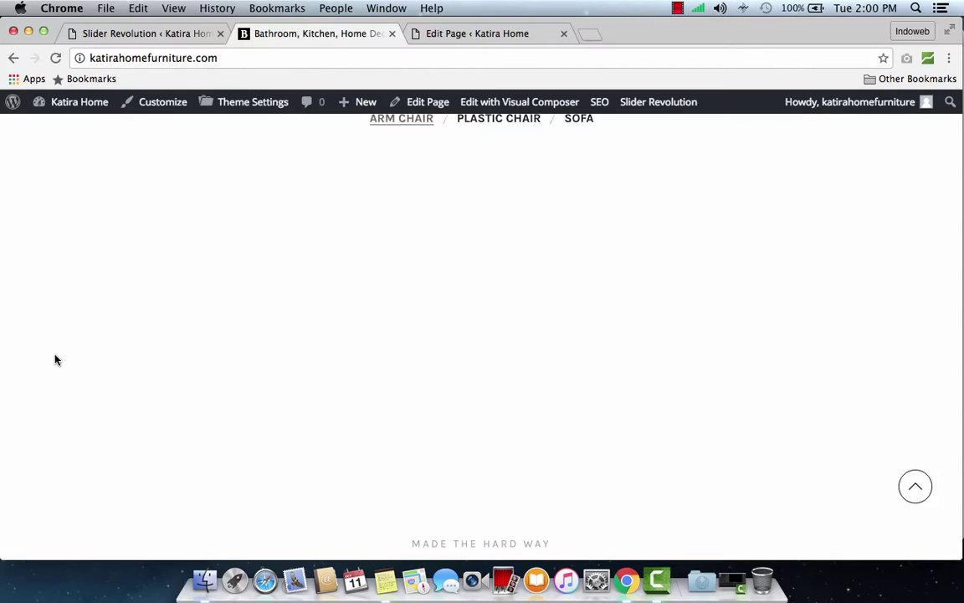
{"action": "left_click", "coordinate": [493, 126]}
{"action": "mouse_move", "coordinate": [409, 152]}
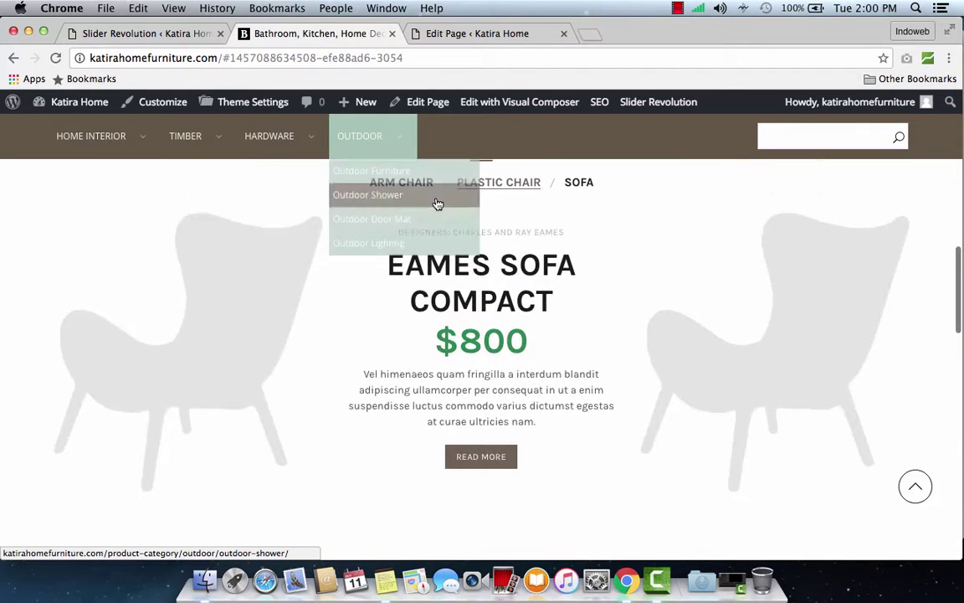
{"action": "left_click", "coordinate": [420, 185]}
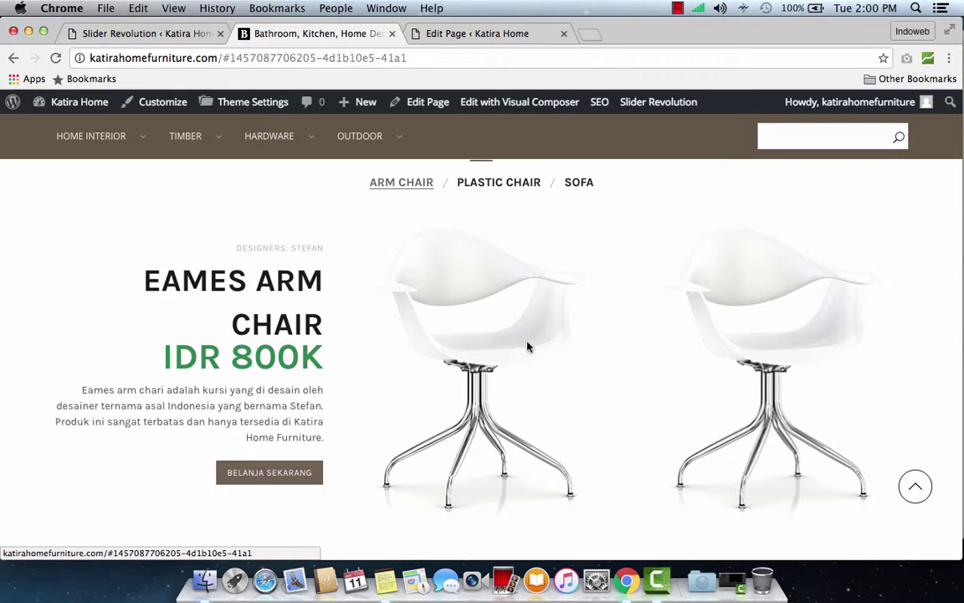
{"action": "scroll", "coordinate": [703, 354], "scroll_direction": "down", "scroll_amount": 3}
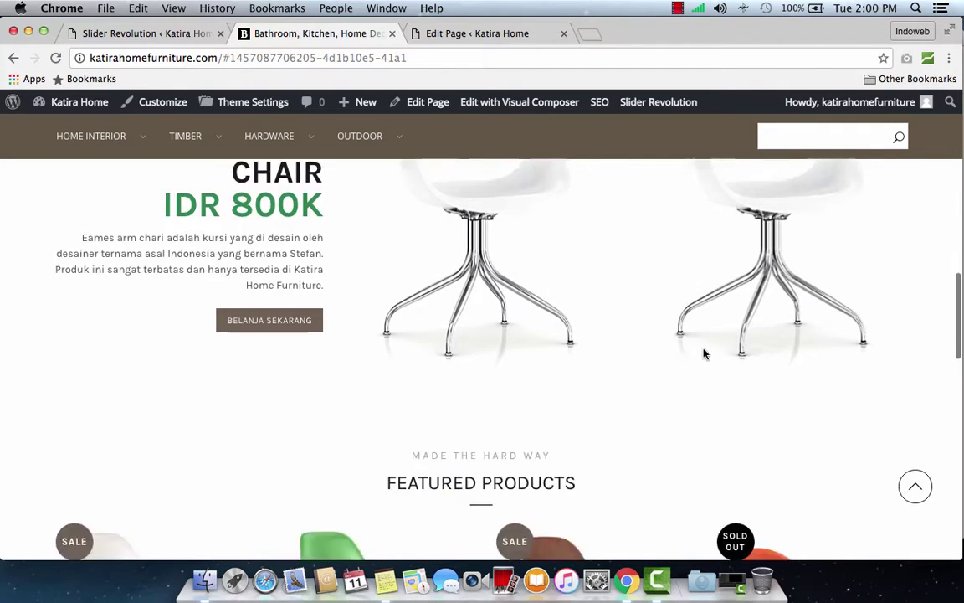
{"action": "scroll", "coordinate": [702, 354], "scroll_direction": "up", "scroll_amount": 3}
{"action": "scroll", "coordinate": [584, 340], "scroll_direction": "up", "scroll_amount": 3}
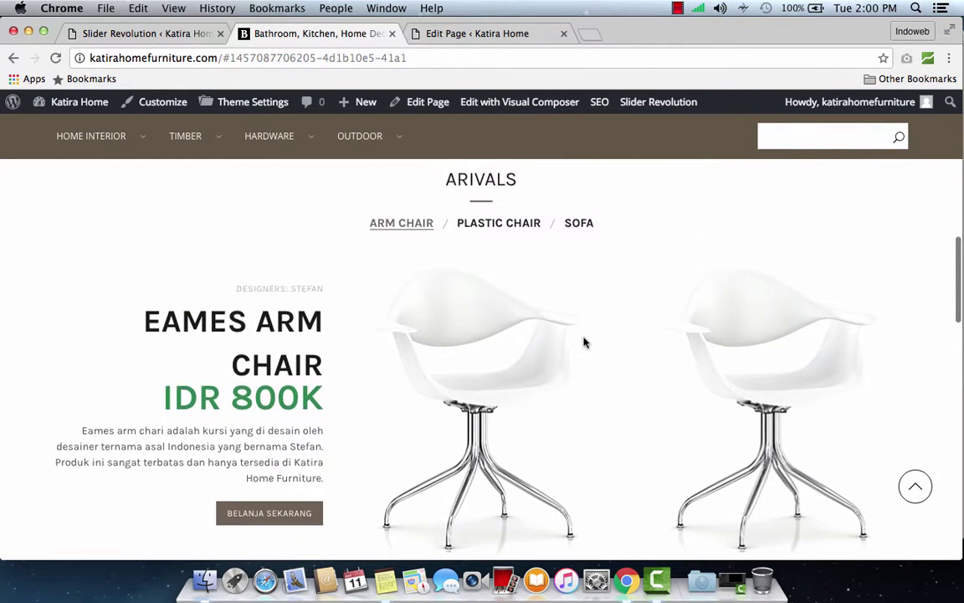
{"action": "scroll", "coordinate": [584, 340], "scroll_direction": "down", "scroll_amount": 2}
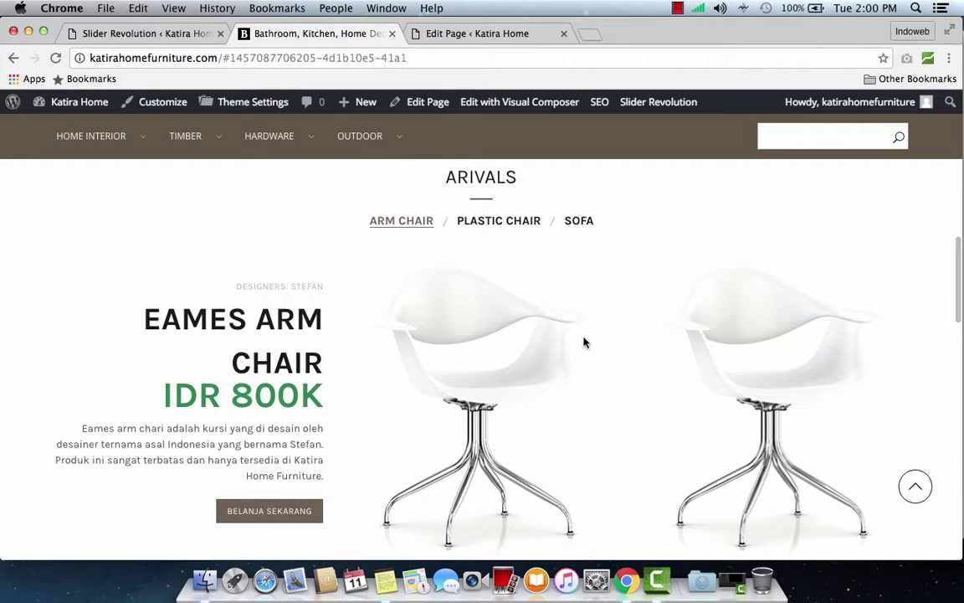
{"action": "scroll", "coordinate": [583, 342], "scroll_direction": "down", "scroll_amount": 4}
{"action": "scroll", "coordinate": [583, 342], "scroll_direction": "up", "scroll_amount": 3}
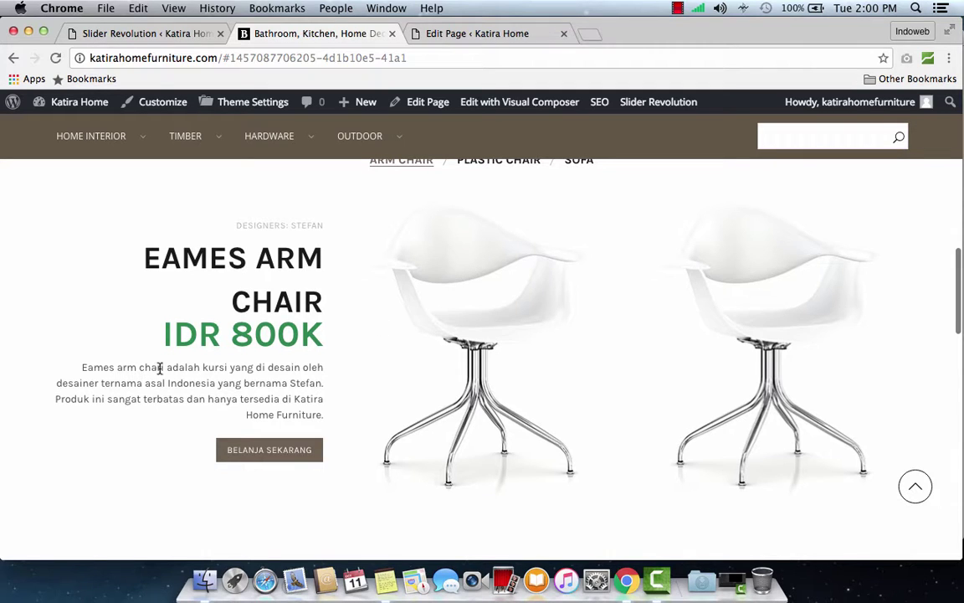
- Correct "chari" to "chair" in the arm chair tab's description Text Block and save the element
{"action": "left_click", "coordinate": [452, 35]}
{"action": "scroll", "coordinate": [381, 347], "scroll_direction": "down", "scroll_amount": 10}
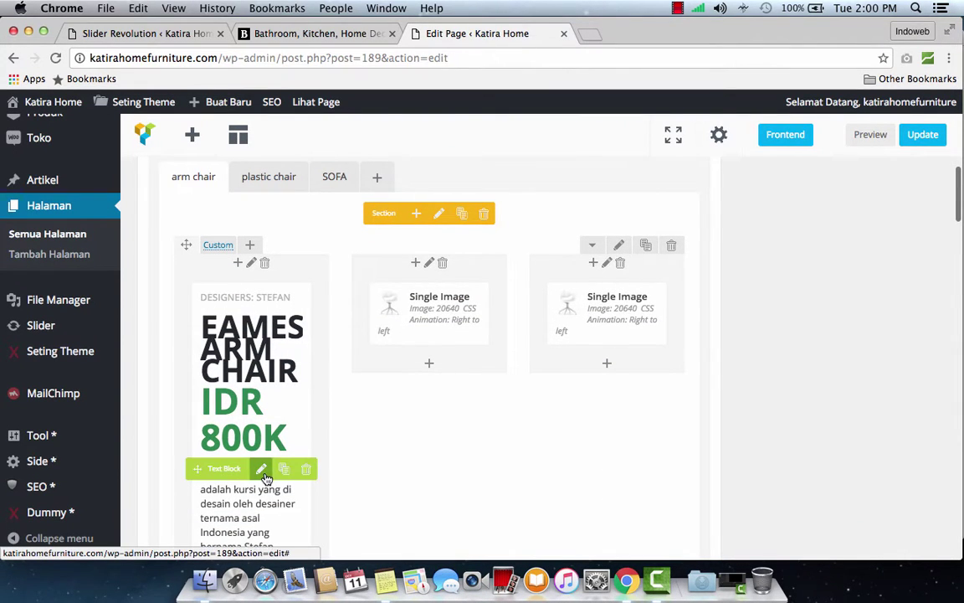
{"action": "left_click", "coordinate": [260, 466]}
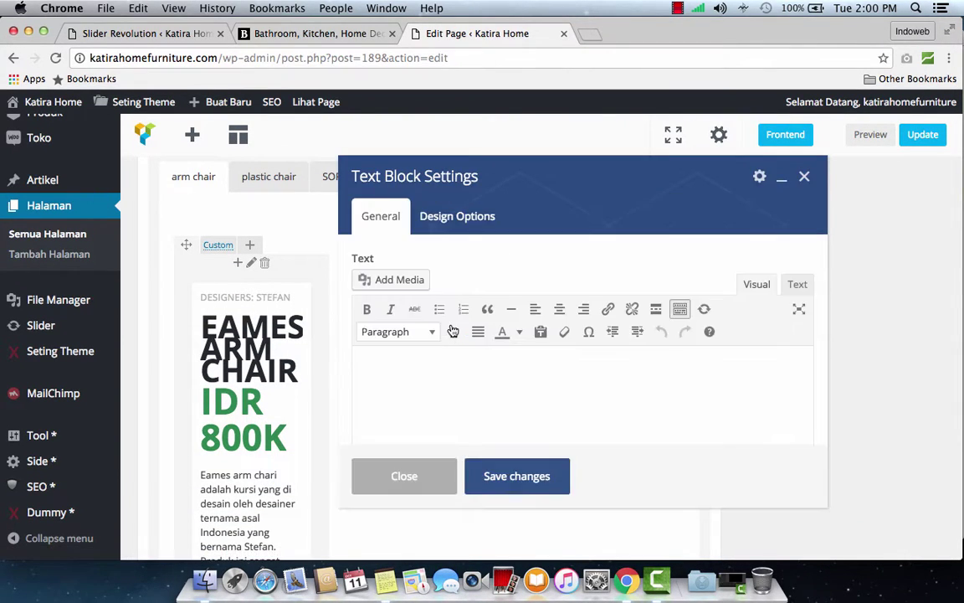
{"action": "scroll", "coordinate": [447, 408], "scroll_direction": "down", "scroll_amount": 5}
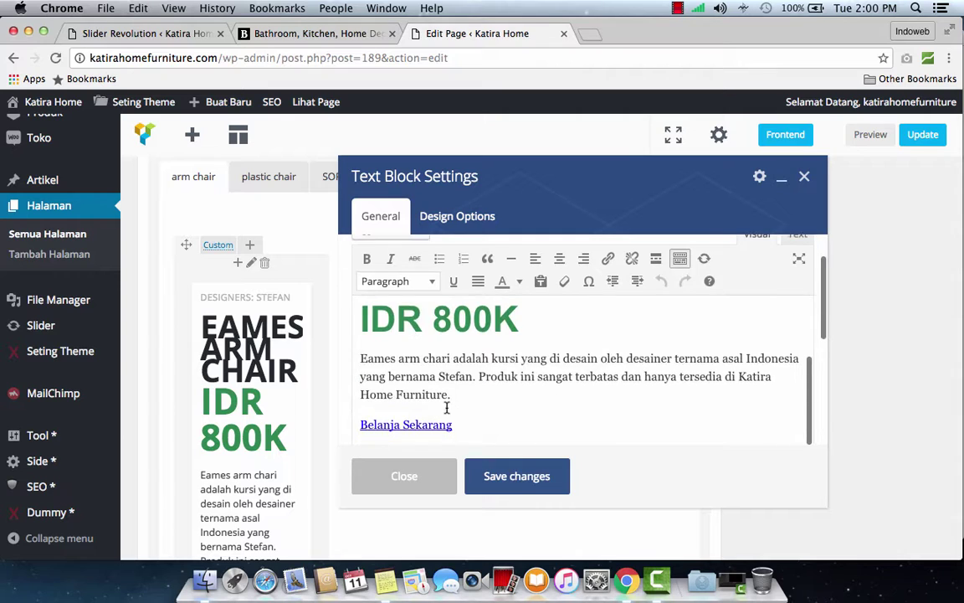
{"action": "left_click", "coordinate": [444, 357]}
{"action": "key", "text": "BackSpace"}
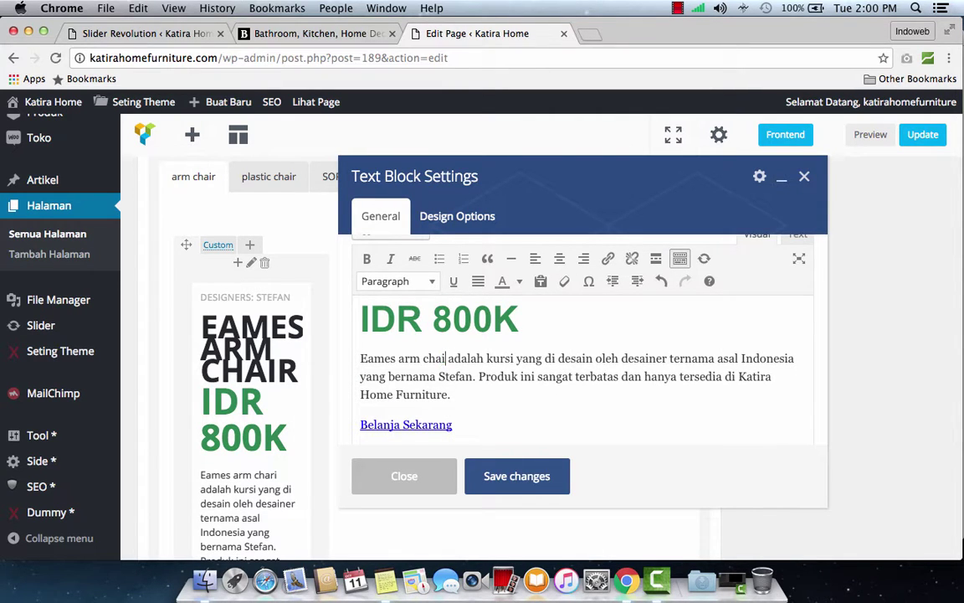
{"action": "type", "text": "r"}
{"action": "left_click", "coordinate": [520, 474]}
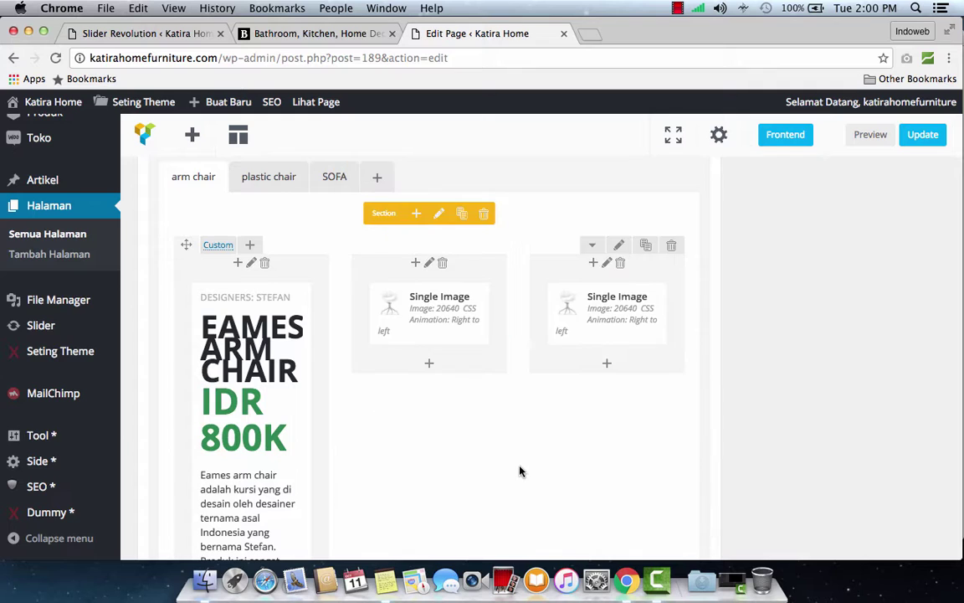
- Show the plastic chair tab in the page editor and compare its columns with the live Plastic Chair tab
{"action": "scroll", "coordinate": [322, 332], "scroll_direction": "up", "scroll_amount": 2}
{"action": "left_click", "coordinate": [271, 252]}
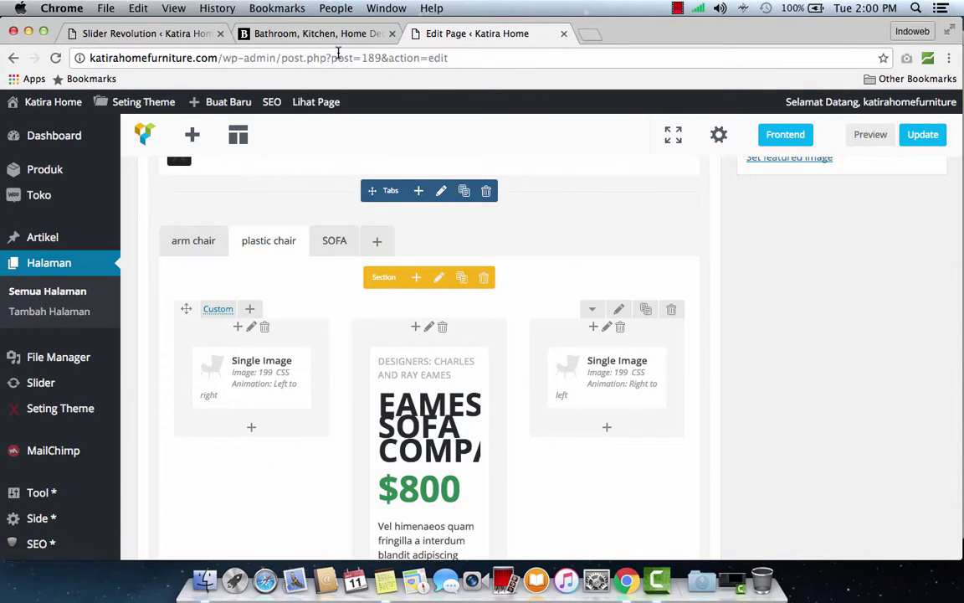
{"action": "left_click", "coordinate": [297, 32]}
{"action": "scroll", "coordinate": [316, 360], "scroll_direction": "up", "scroll_amount": 1}
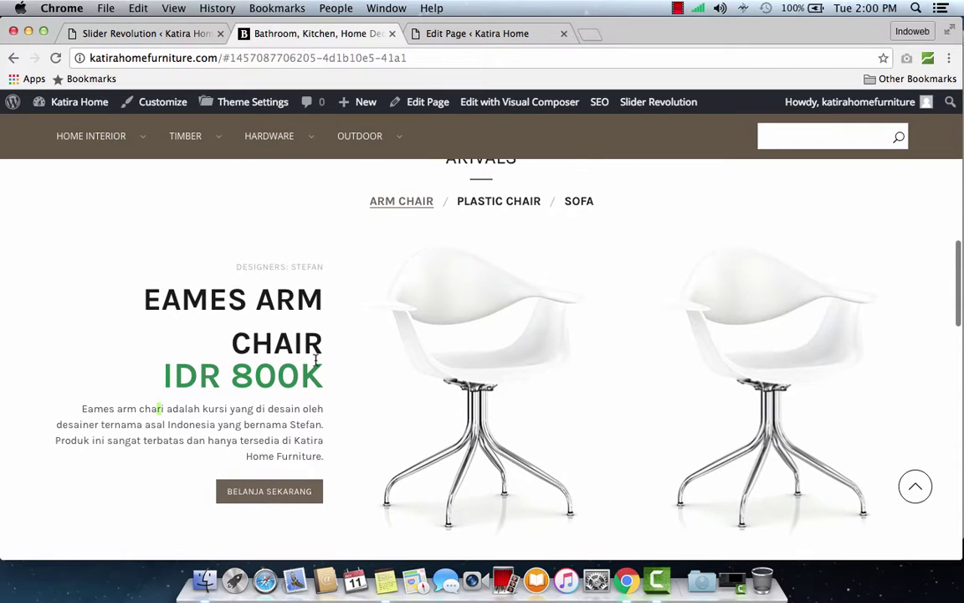
{"action": "left_click", "coordinate": [493, 203]}
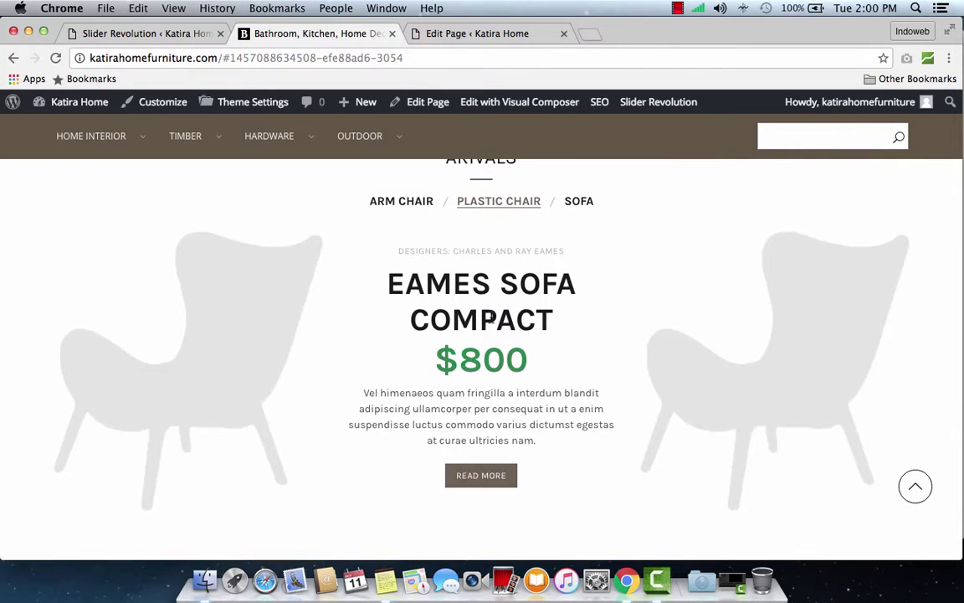
{"action": "left_click", "coordinate": [465, 37]}
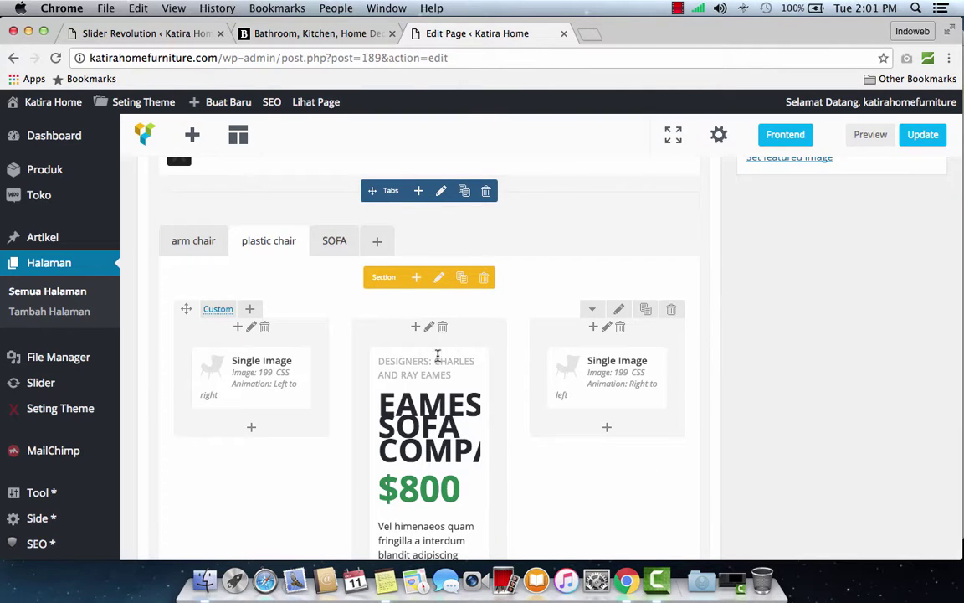
- Remove the placeholder picture from the plastic chair tab's first-column Single Image element and open the file upload for its replacement
{"action": "mouse_move", "coordinate": [276, 381]}
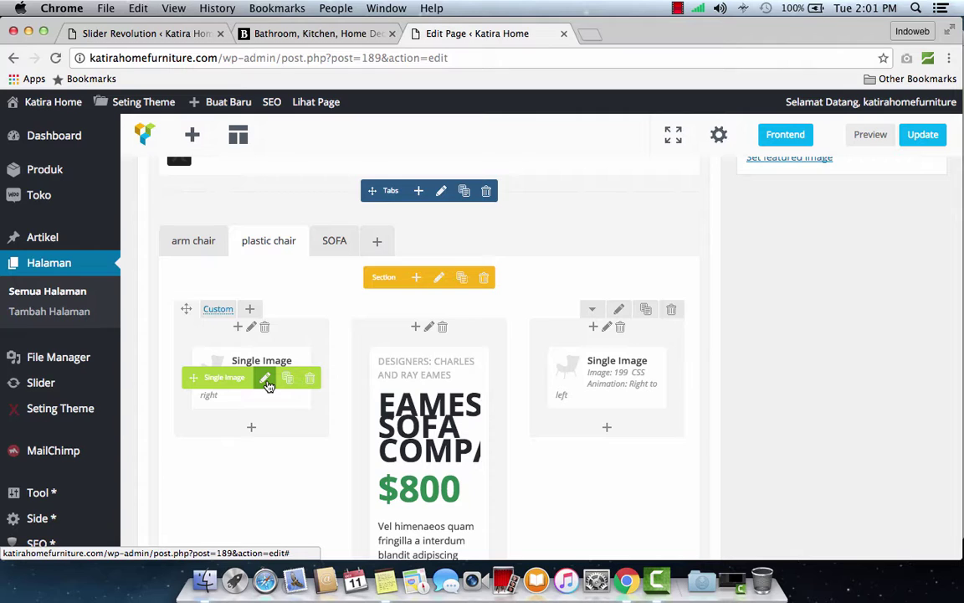
{"action": "left_click", "coordinate": [266, 379]}
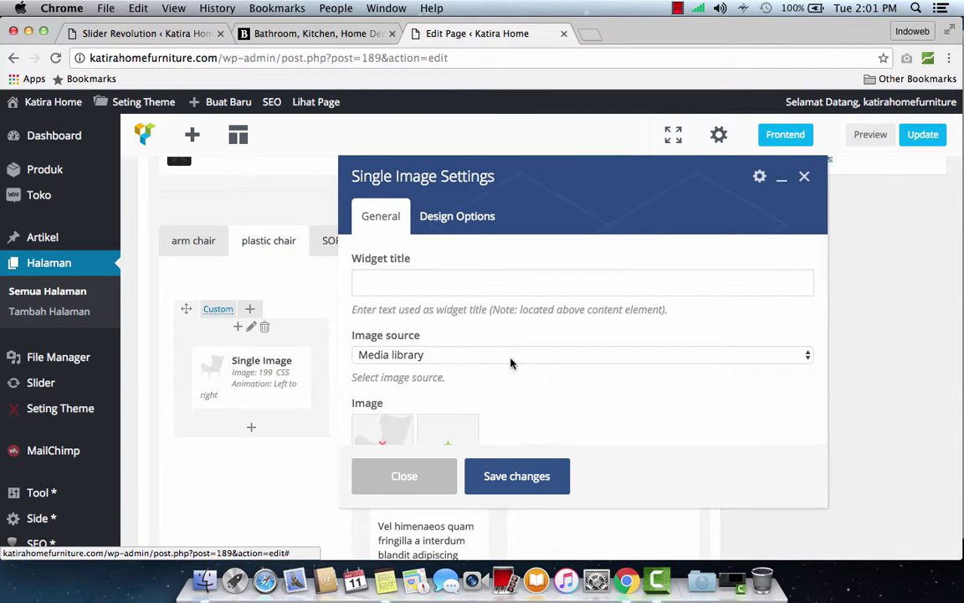
{"action": "scroll", "coordinate": [394, 398], "scroll_direction": "down", "scroll_amount": 2}
{"action": "left_click", "coordinate": [382, 392]}
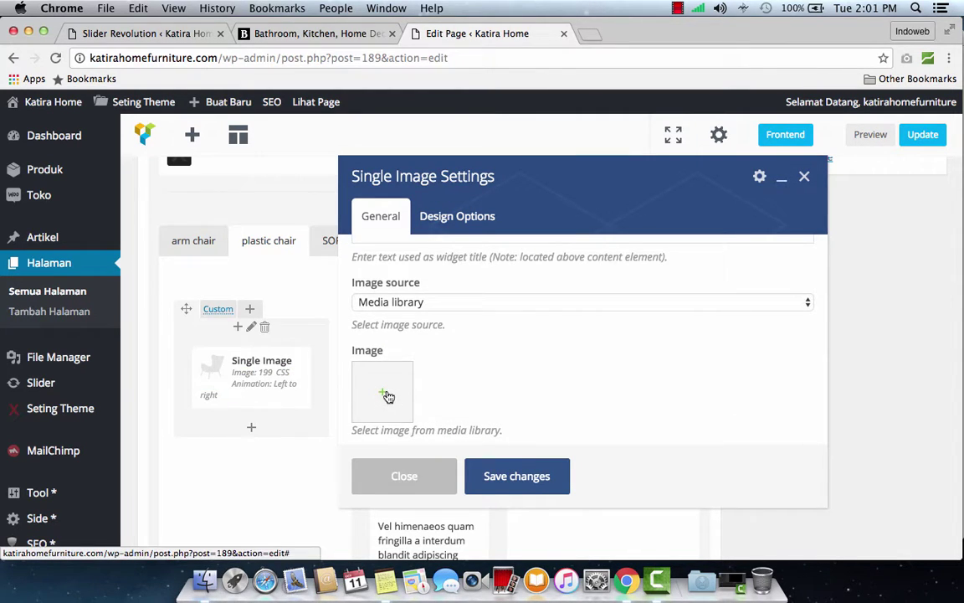
{"action": "left_click", "coordinate": [385, 393]}
{"action": "left_click", "coordinate": [69, 162]}
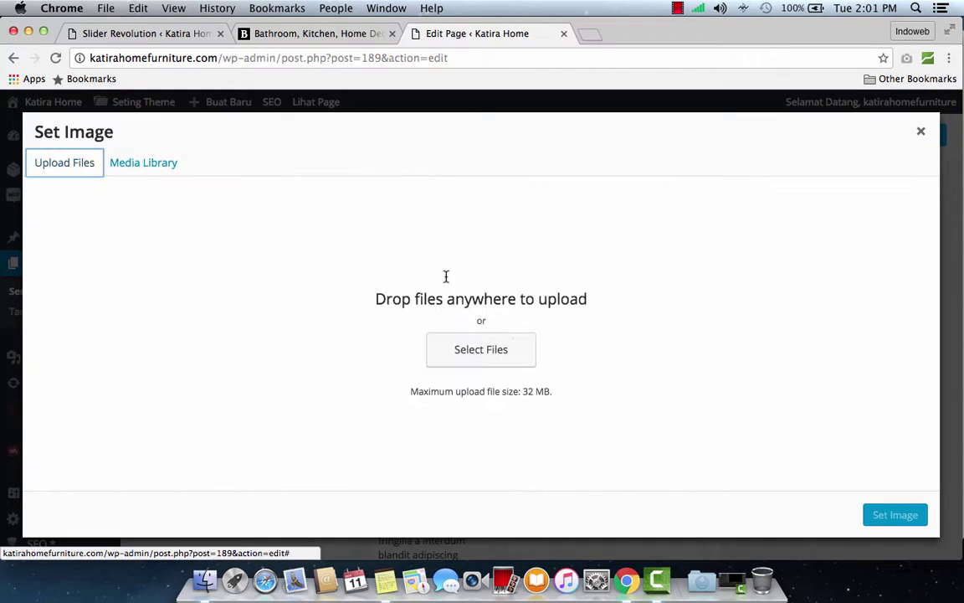
{"action": "left_click", "coordinate": [499, 346]}
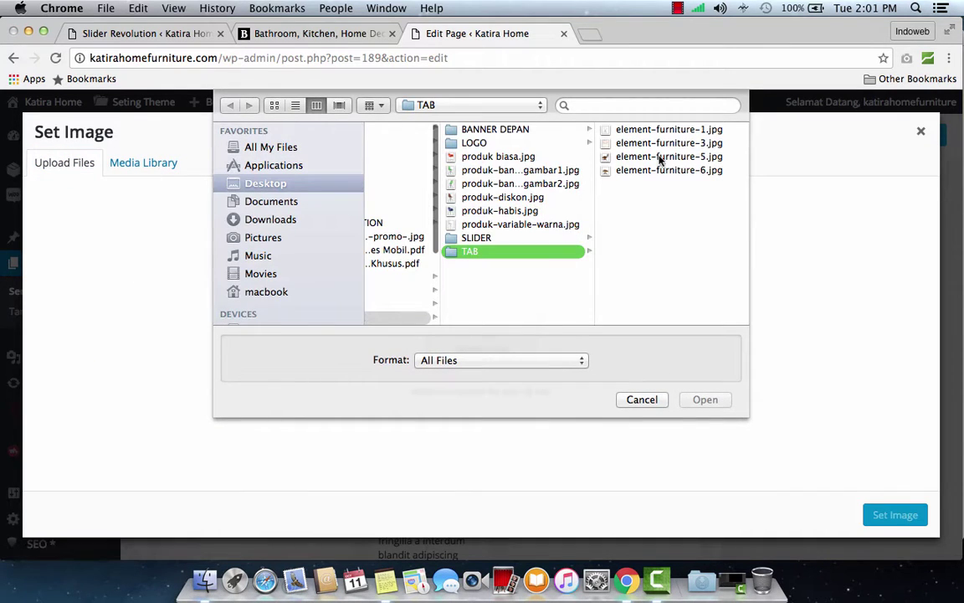
{"action": "left_click", "coordinate": [641, 400]}
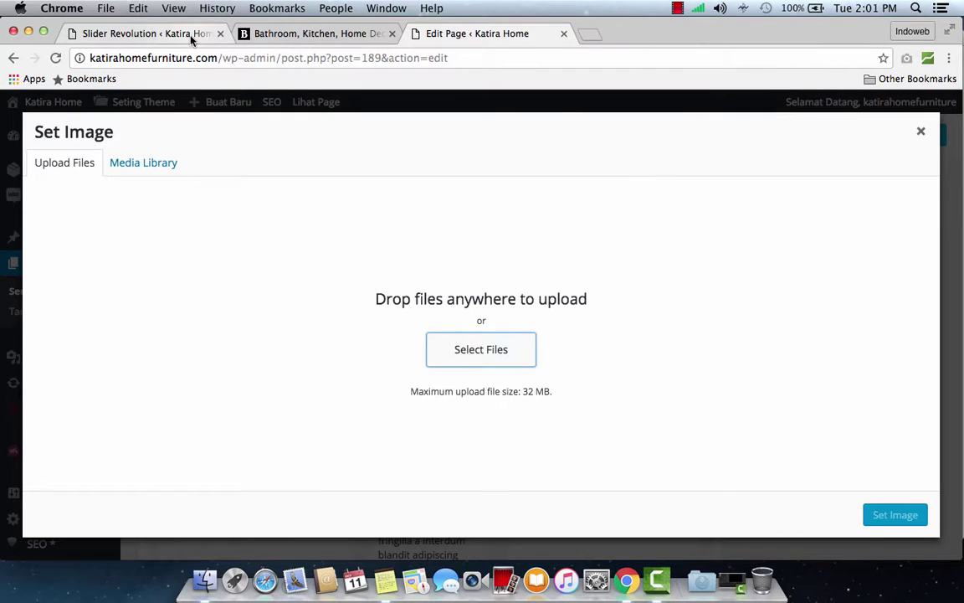
{"action": "left_click", "coordinate": [310, 34]}
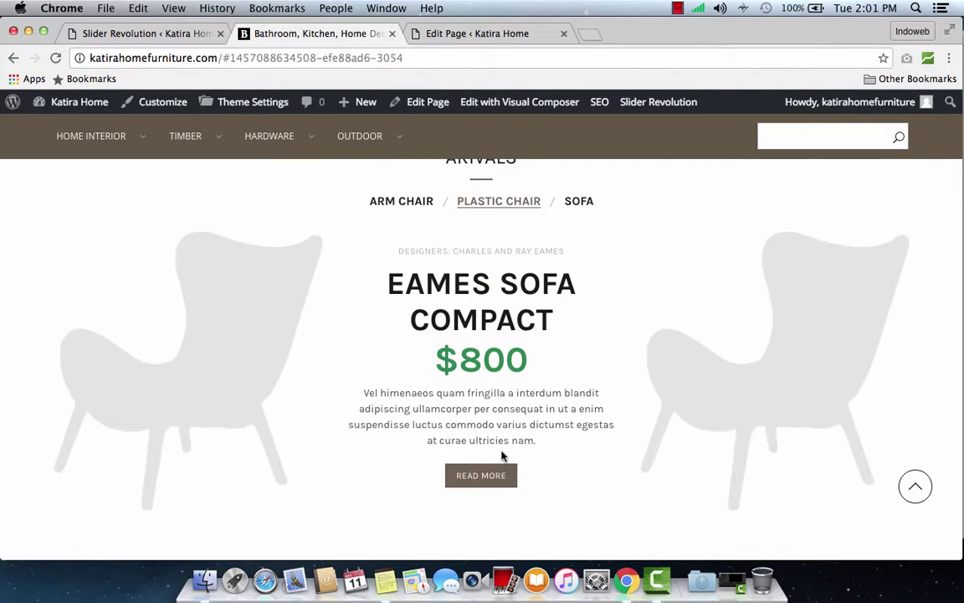
{"action": "left_click", "coordinate": [466, 32]}
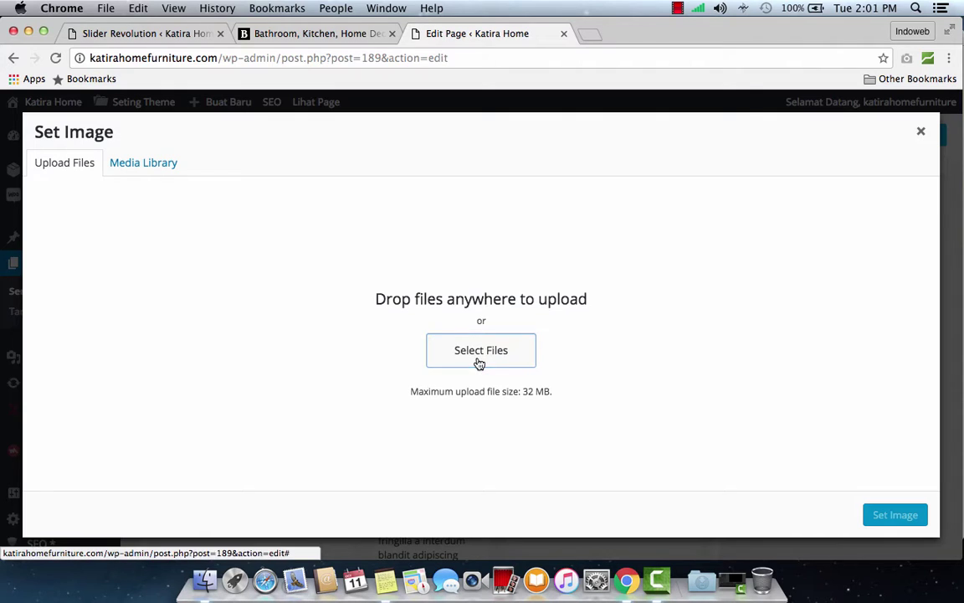
- Upload element-furniture-5.jpg from the TAB folder to the media library for the first column's image
{"action": "left_click", "coordinate": [478, 353]}
{"action": "left_click", "coordinate": [645, 172]}
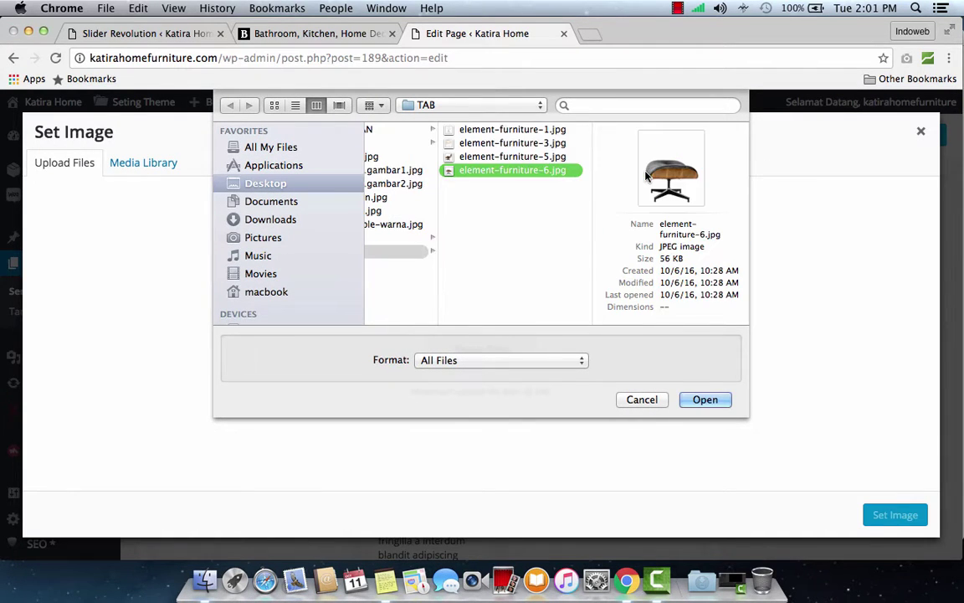
{"action": "key", "text": "Up"}
{"action": "key", "text": "Up"}
{"action": "key", "text": "Up"}
{"action": "key", "text": "Down"}
{"action": "key", "text": "Down"}
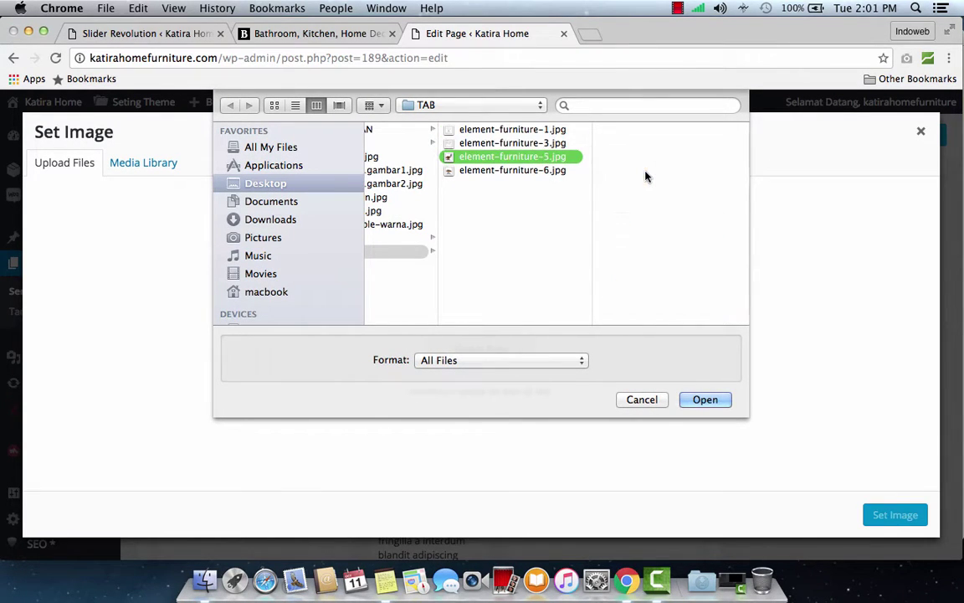
{"action": "left_click", "coordinate": [705, 400]}
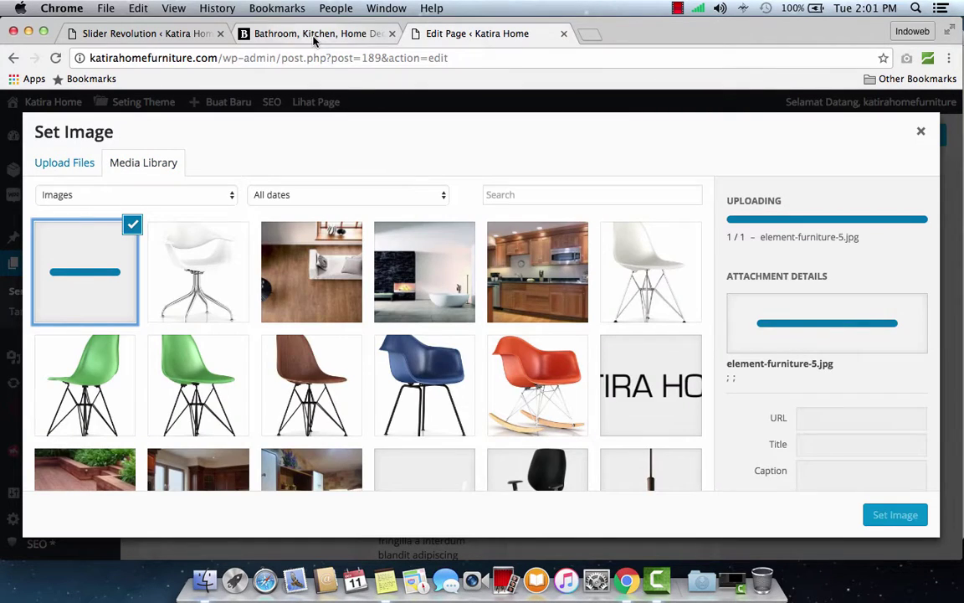
{"action": "left_click", "coordinate": [315, 35]}
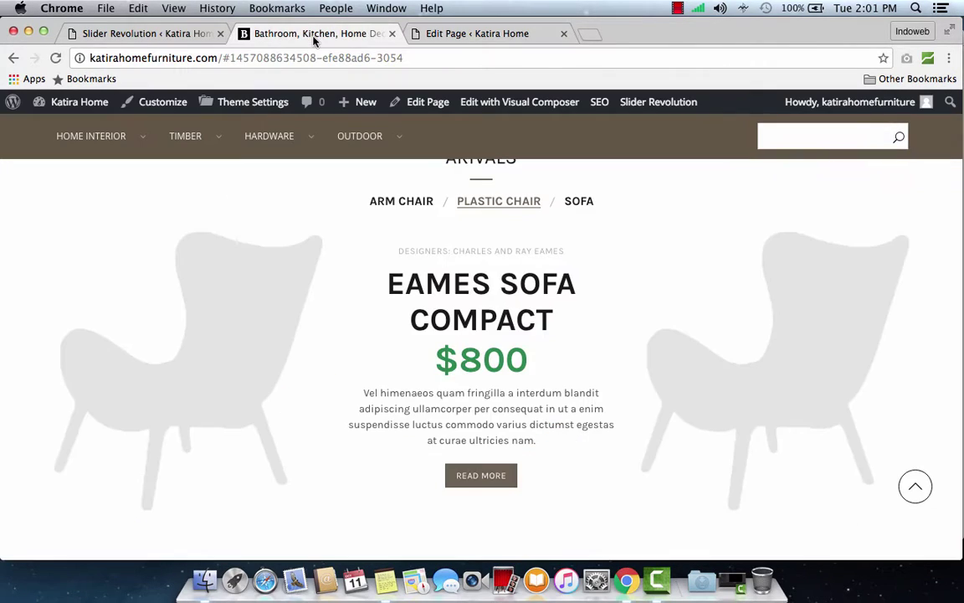
{"action": "left_click", "coordinate": [477, 34]}
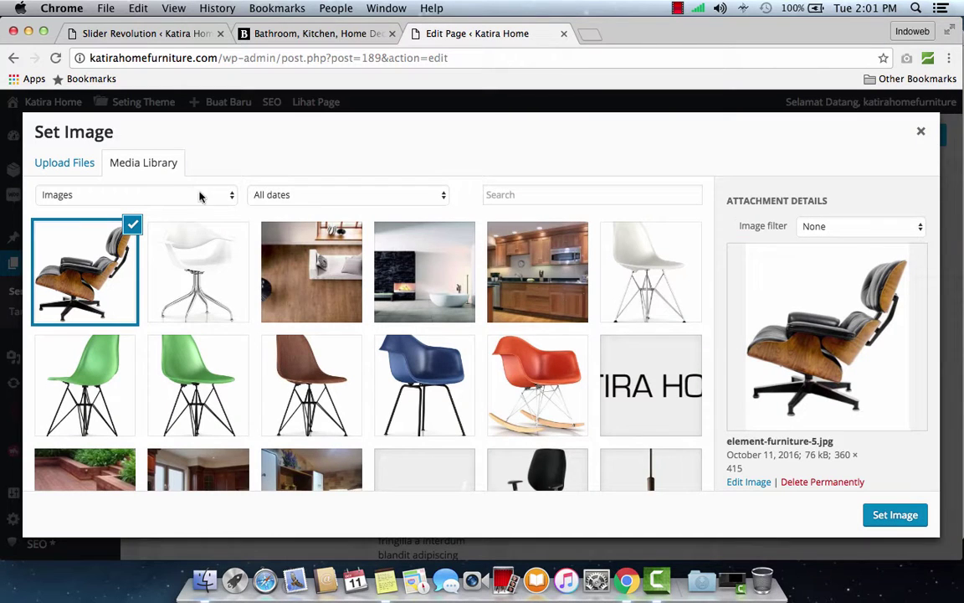
- Upload element-furniture-3.jpg from the TAB folder, set it as the plastic chair tab's first-column image and save the element
{"action": "left_click", "coordinate": [292, 35]}
{"action": "left_click", "coordinate": [458, 38]}
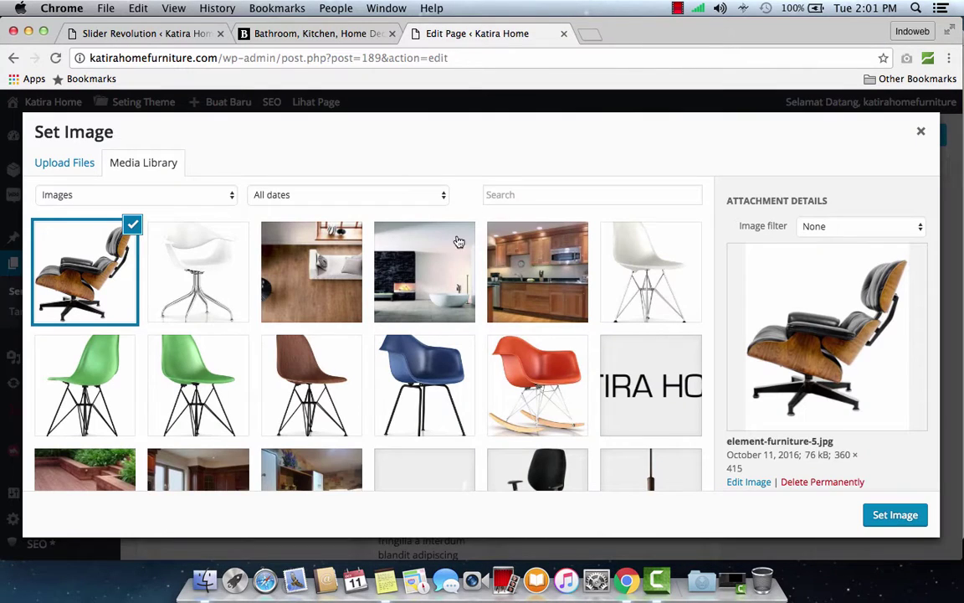
{"action": "left_click", "coordinate": [74, 172]}
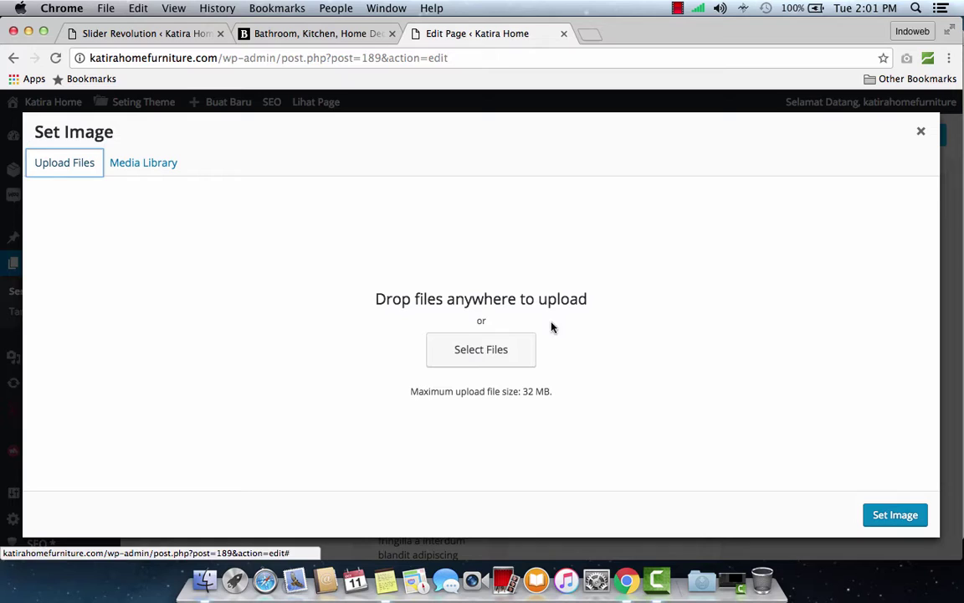
{"action": "left_click", "coordinate": [502, 351]}
{"action": "key", "text": "Right"}
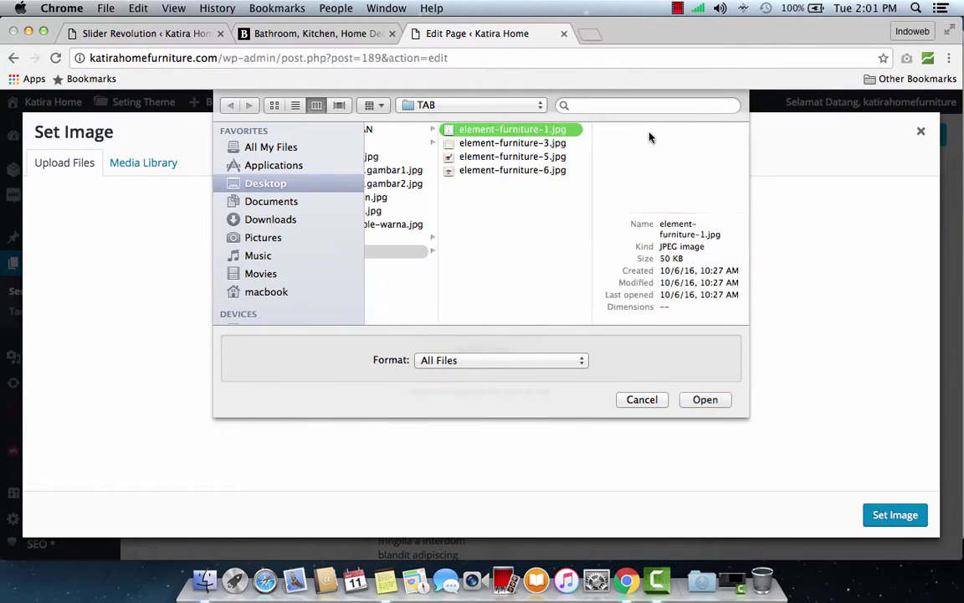
{"action": "key", "text": "Down"}
{"action": "key", "text": "Down"}
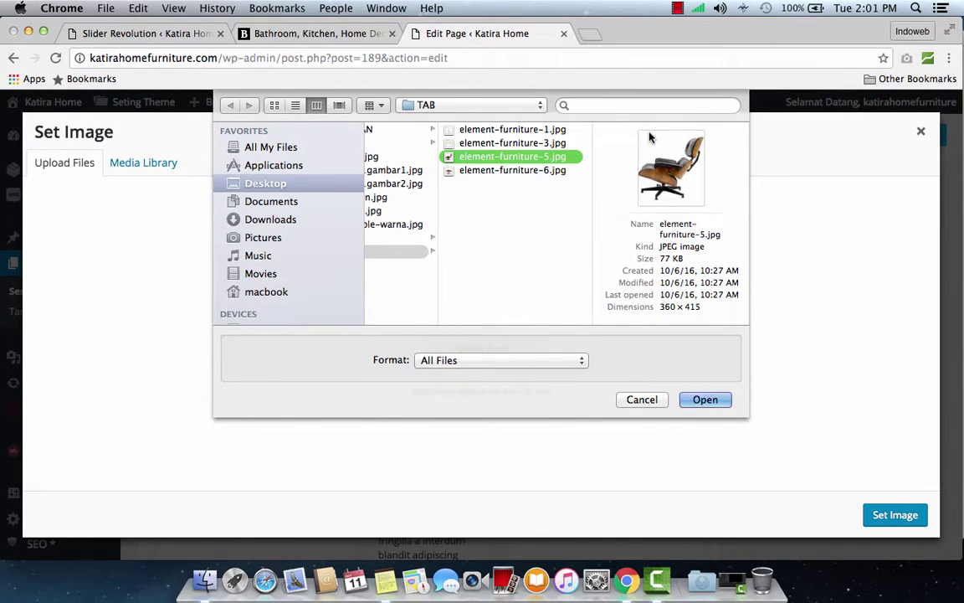
{"action": "key", "text": "Up"}
{"action": "key", "text": "Down"}
{"action": "key", "text": "Down"}
{"action": "key", "text": "Up"}
{"action": "key", "text": "Up"}
{"action": "left_click", "coordinate": [716, 400]}
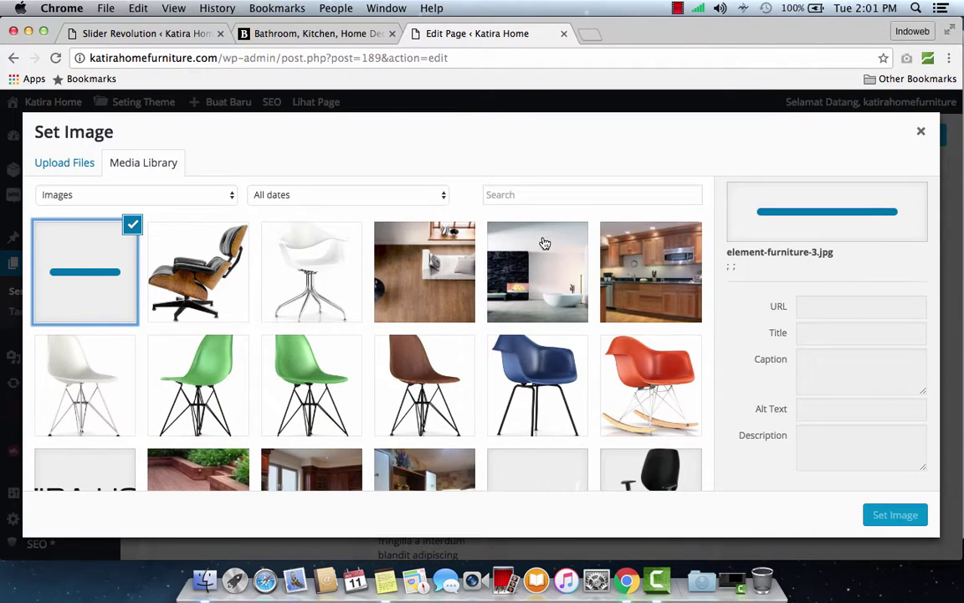
{"action": "left_click", "coordinate": [901, 525]}
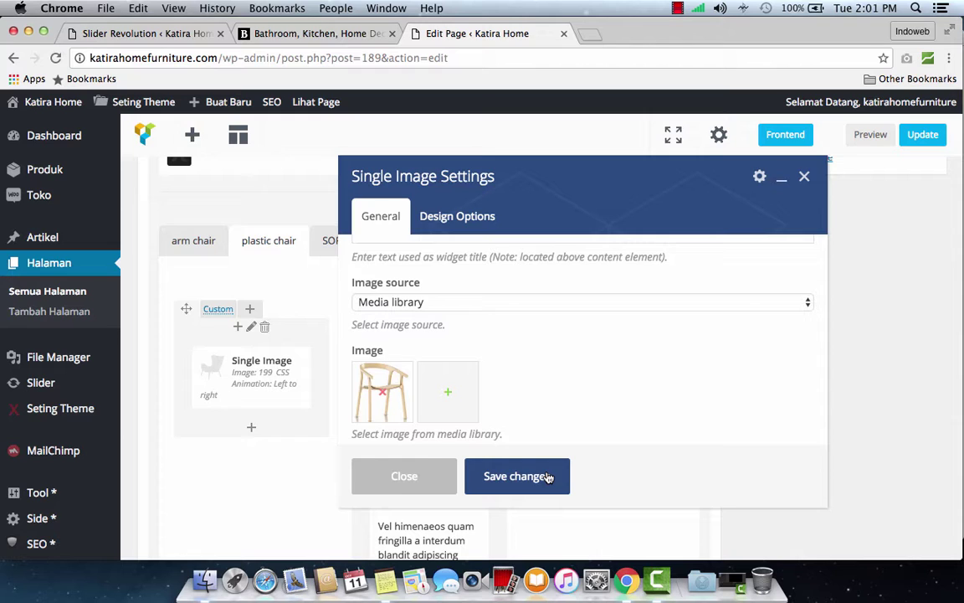
{"action": "left_click", "coordinate": [548, 477]}
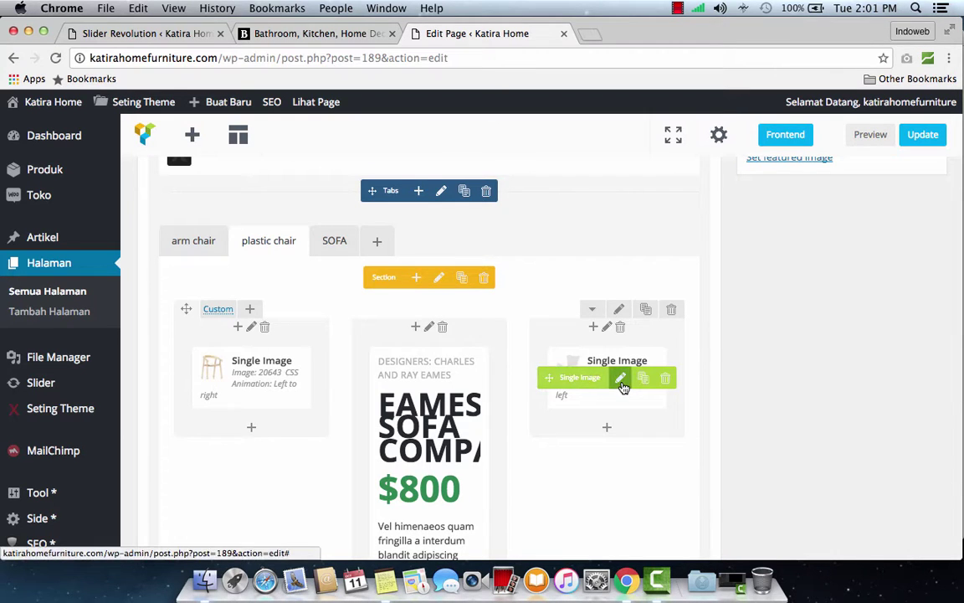
- Remove the placeholder picture from the plastic chair tab's third-column Single Image element and open the media library for its replacement
{"action": "left_click", "coordinate": [620, 378]}
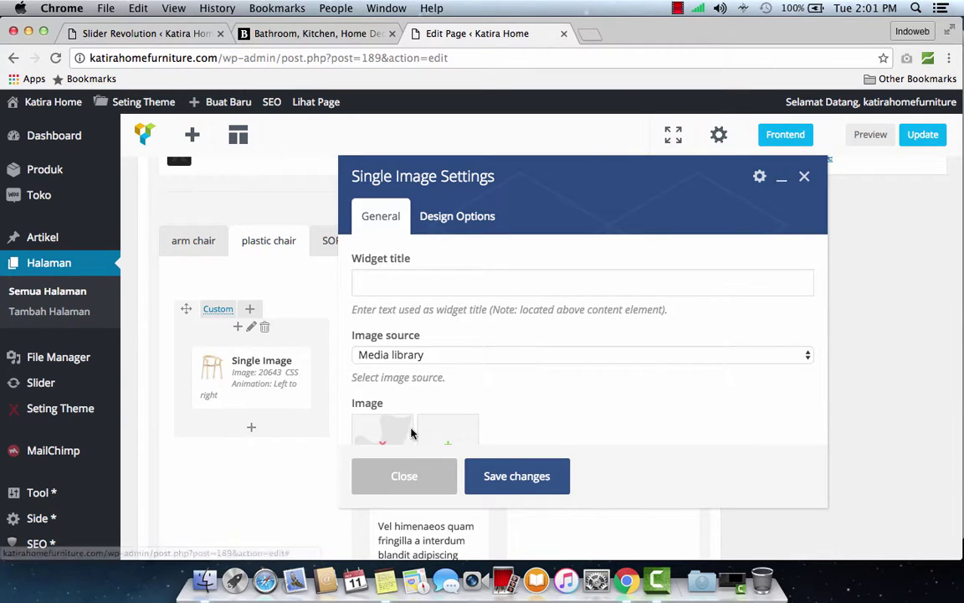
{"action": "left_click", "coordinate": [384, 443]}
{"action": "left_click", "coordinate": [385, 438]}
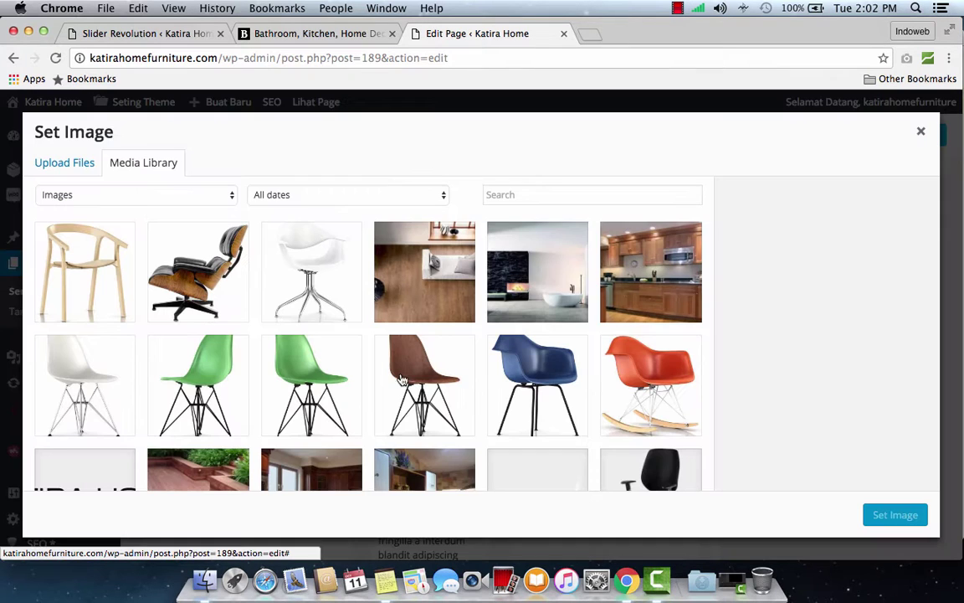
{"action": "left_click", "coordinate": [108, 249]}
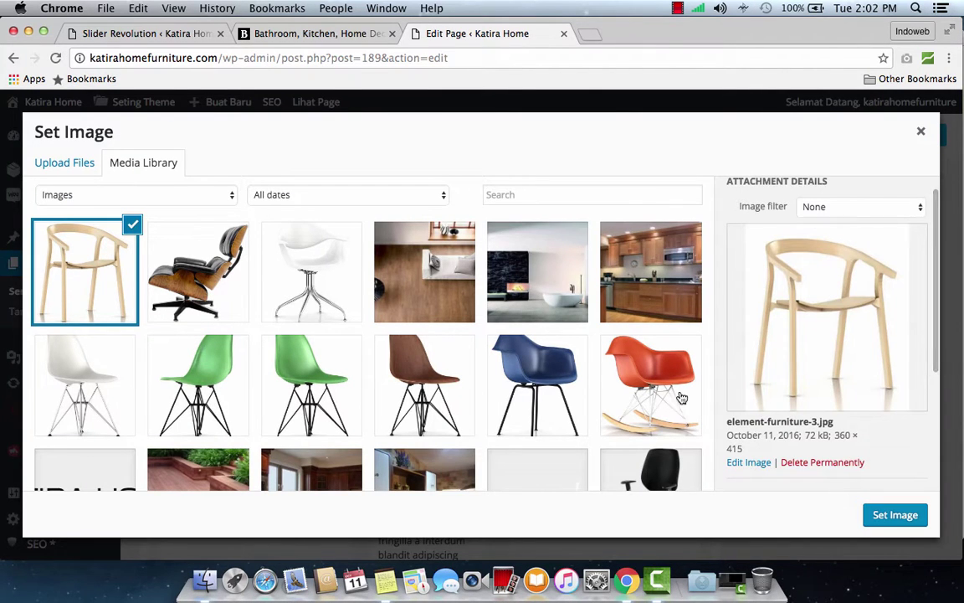
{"action": "left_click", "coordinate": [50, 162]}
{"action": "left_click", "coordinate": [502, 355]}
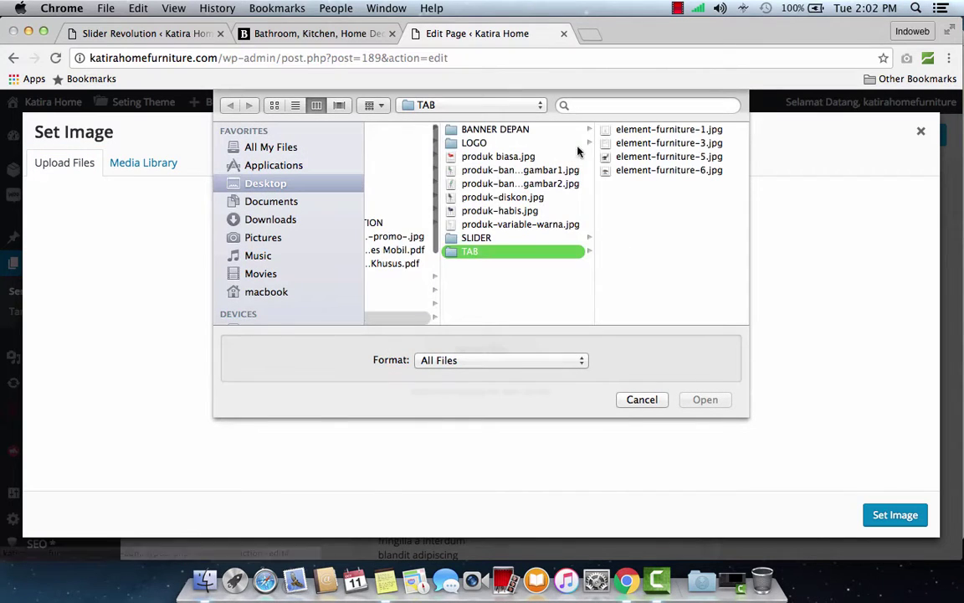
{"action": "left_click", "coordinate": [621, 140]}
{"action": "key", "text": "Down"}
{"action": "key", "text": "Down"}
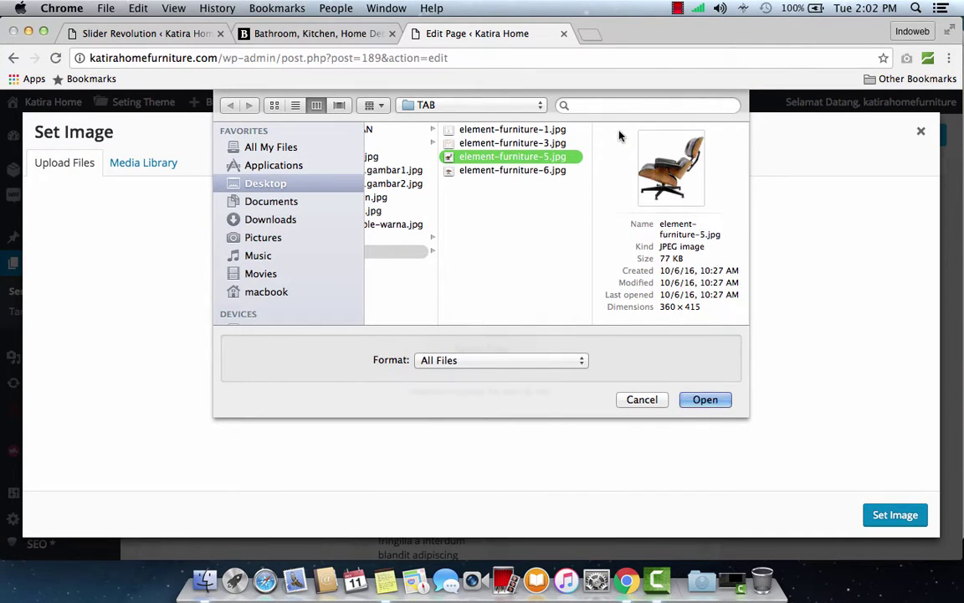
{"action": "key", "text": "Up"}
{"action": "key", "text": "Up"}
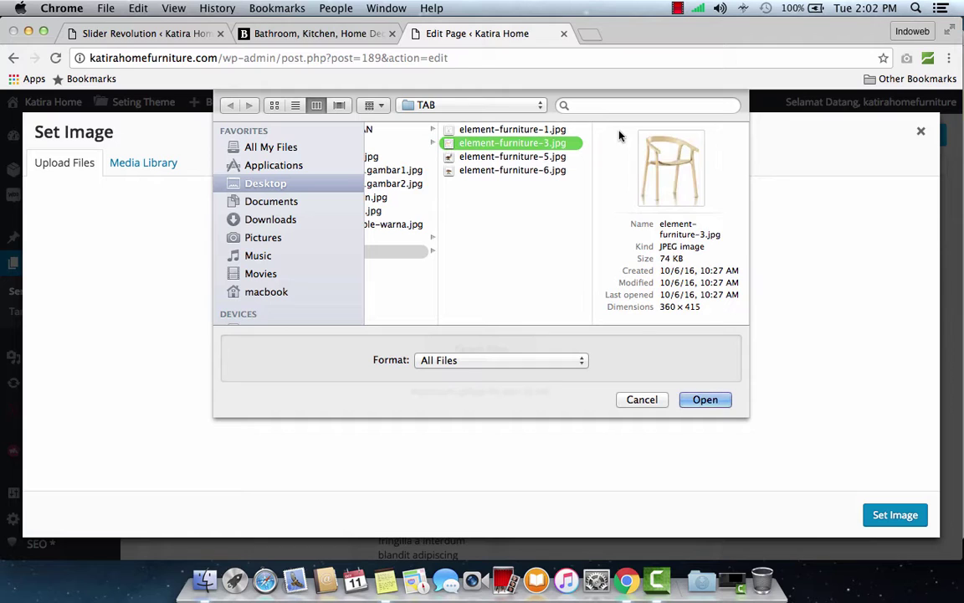
{"action": "left_click", "coordinate": [645, 403]}
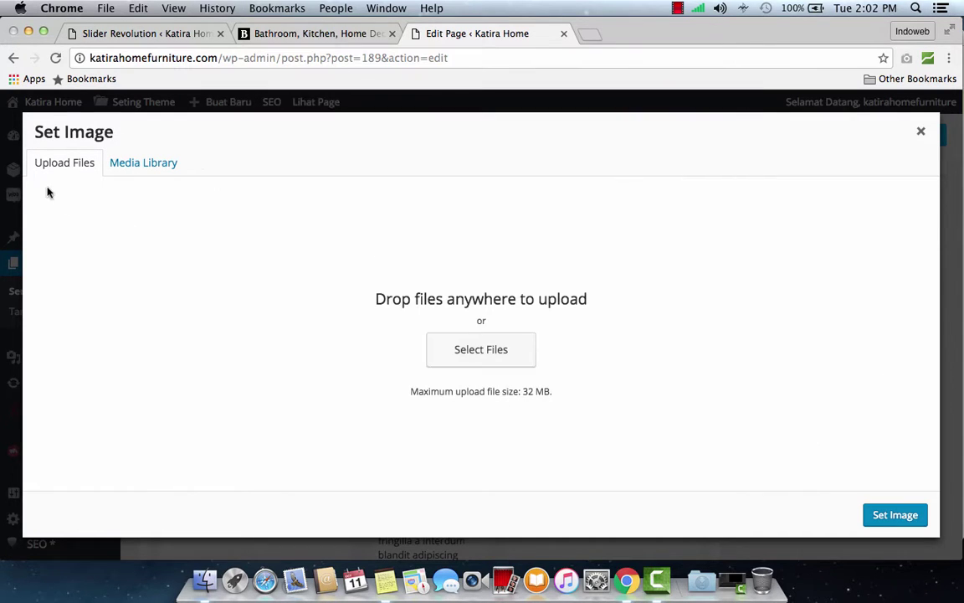
- Set the existing element-furniture-3.jpg from the media library as the third column's image and save the element
{"action": "left_click", "coordinate": [134, 165]}
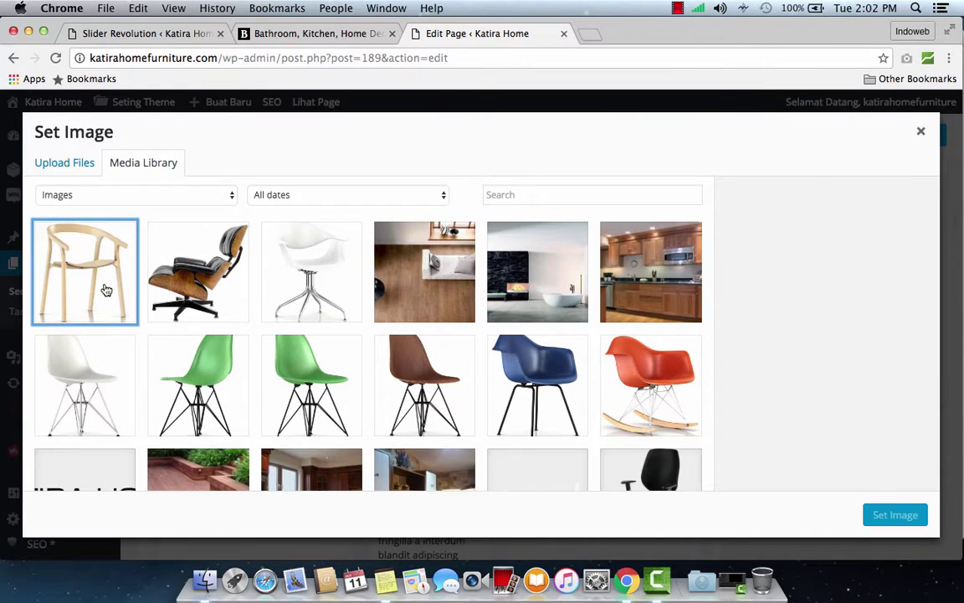
{"action": "left_click", "coordinate": [99, 266]}
{"action": "left_click", "coordinate": [895, 515]}
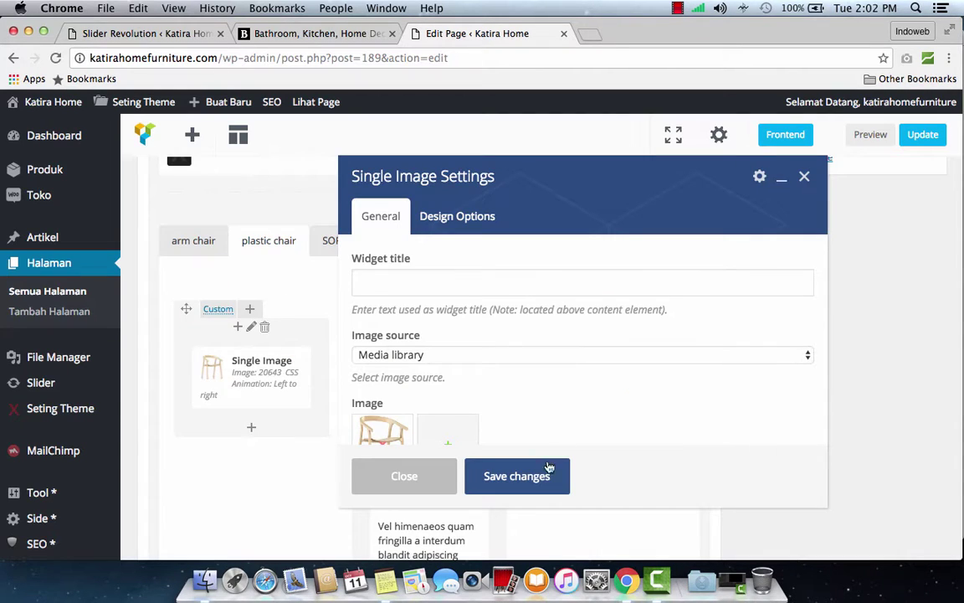
{"action": "left_click", "coordinate": [549, 473]}
- Replace the names in the DESIGNERS line of the plastic chair tab's Text Block with a single designer's first name
{"action": "scroll", "coordinate": [528, 475], "scroll_direction": "down", "scroll_amount": 3}
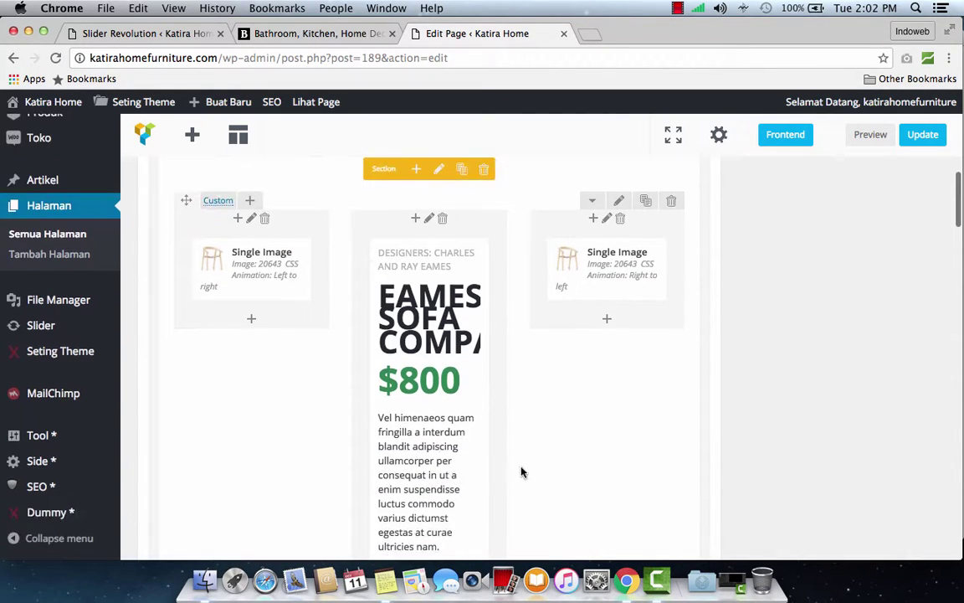
{"action": "left_click", "coordinate": [437, 424]}
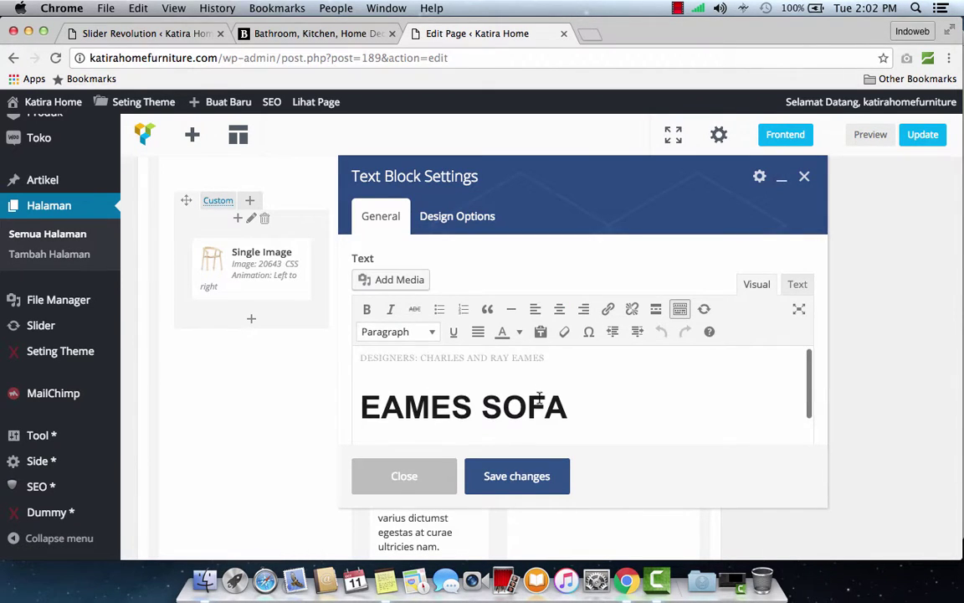
{"action": "scroll", "coordinate": [539, 398], "scroll_direction": "down", "scroll_amount": 3}
{"action": "scroll", "coordinate": [539, 398], "scroll_direction": "down", "scroll_amount": 3}
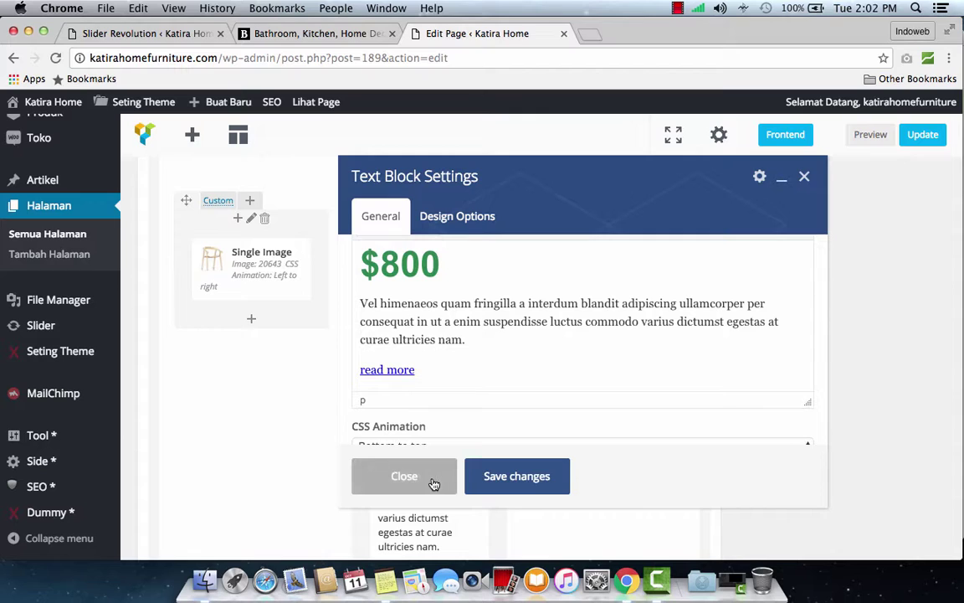
{"action": "scroll", "coordinate": [469, 362], "scroll_direction": "up", "scroll_amount": 5}
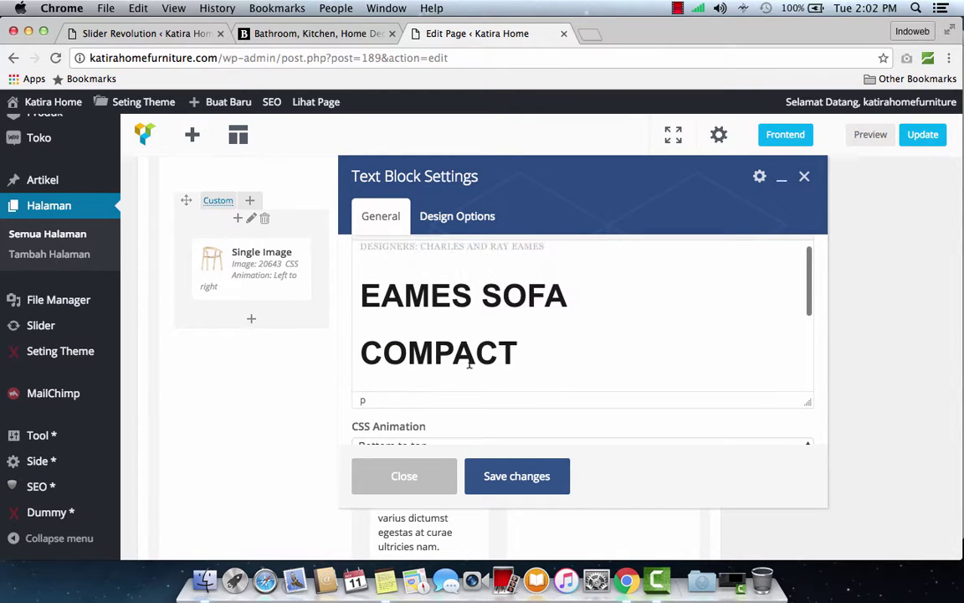
{"action": "scroll", "coordinate": [489, 311], "scroll_direction": "up", "scroll_amount": 1}
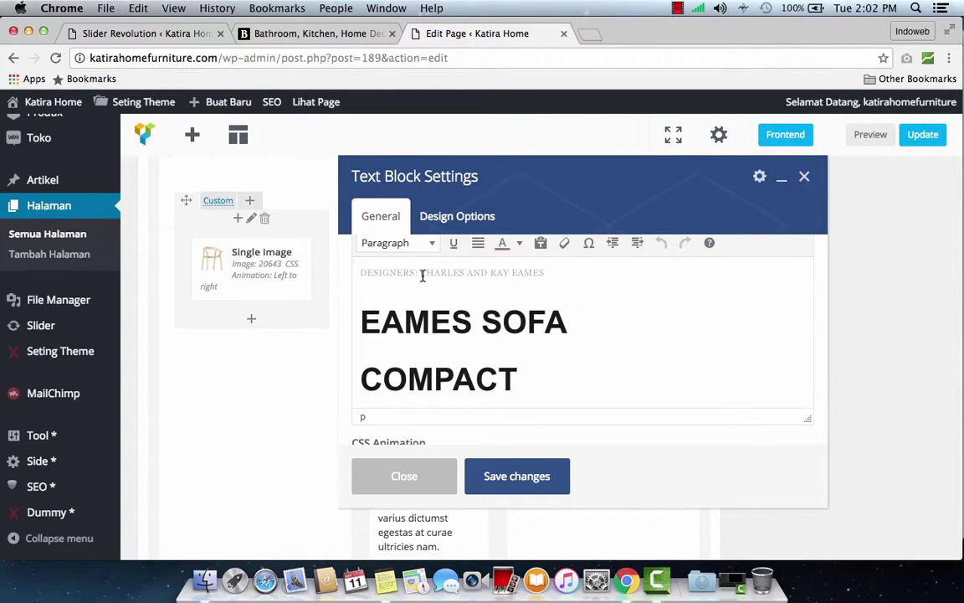
{"action": "key", "text": "shift+alt+Left"}
{"action": "key", "text": "shift+alt+Left"}
{"action": "key", "text": "shift+alt+Left"}
{"action": "key", "text": "shift+alt+Left"}
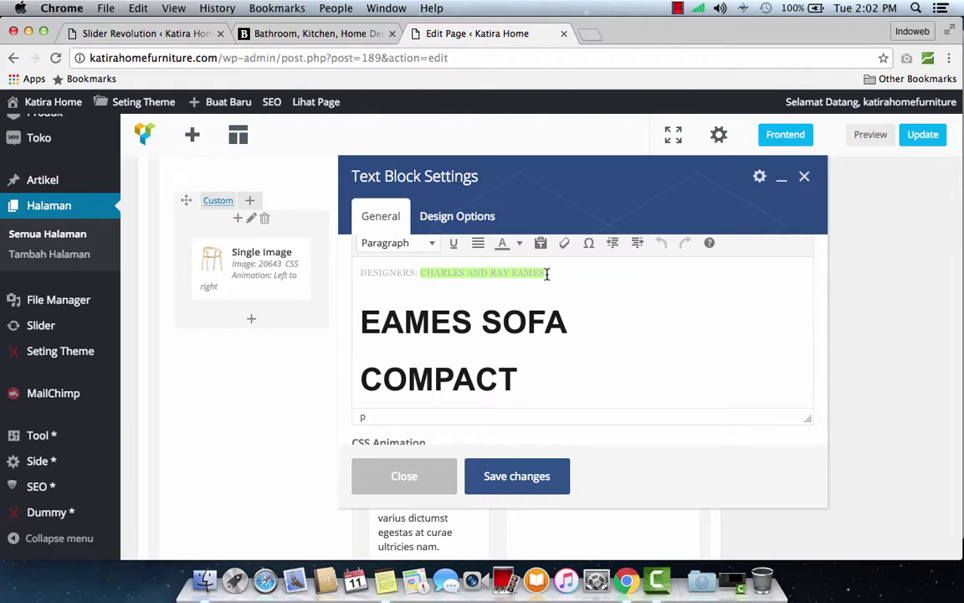
{"action": "type", "text": "SIGNERS: STEFAN"}
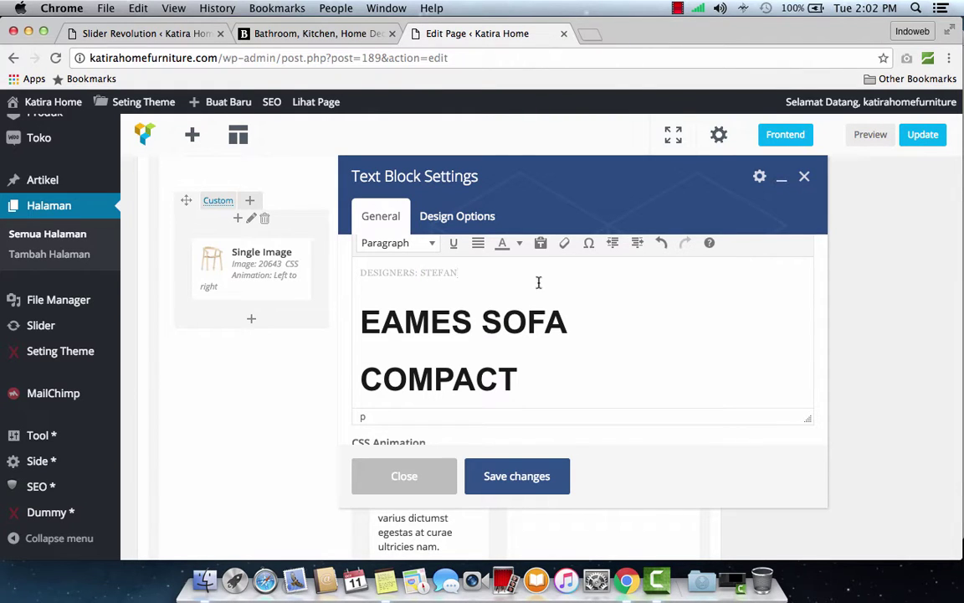
- Look through the Home Interior product categories on the live homepage for the heading's wording and return to the page editor
{"action": "left_click", "coordinate": [528, 378]}
{"action": "scroll", "coordinate": [528, 378], "scroll_direction": "down", "scroll_amount": 2}
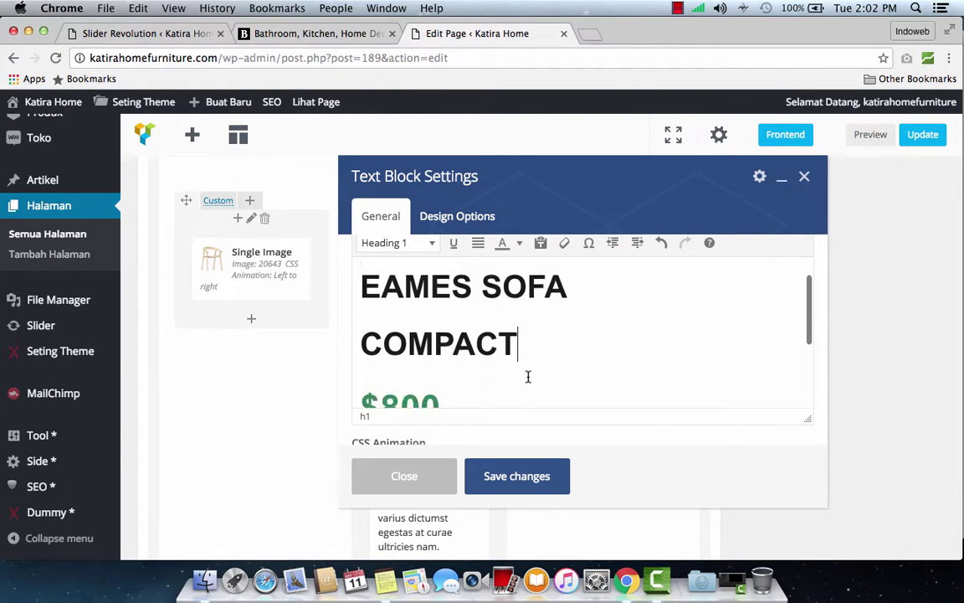
{"action": "scroll", "coordinate": [529, 378], "scroll_direction": "up", "scroll_amount": 1}
{"action": "left_click", "coordinate": [313, 33]}
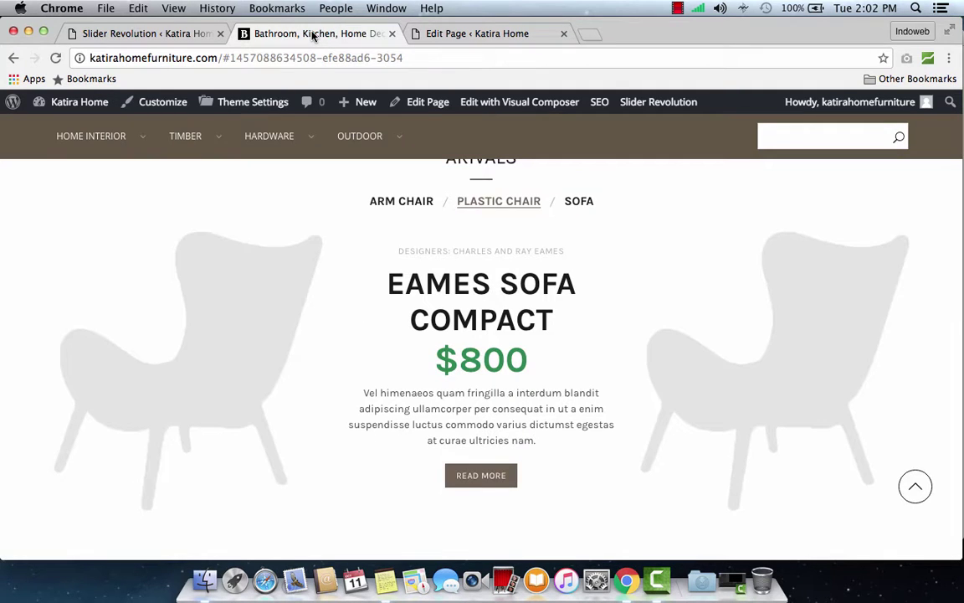
{"action": "mouse_move", "coordinate": [118, 147]}
{"action": "mouse_move", "coordinate": [124, 181]}
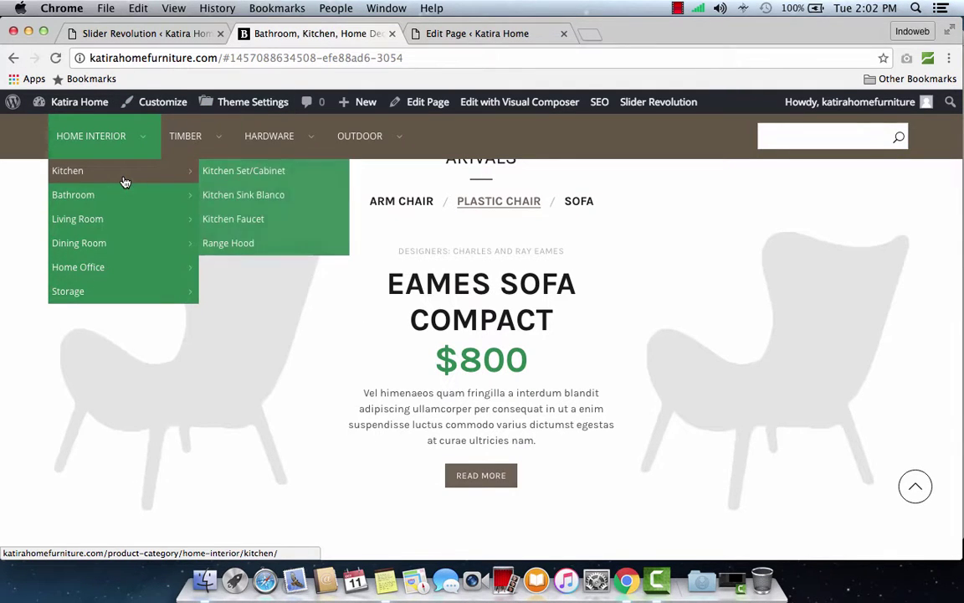
{"action": "mouse_move", "coordinate": [132, 230]}
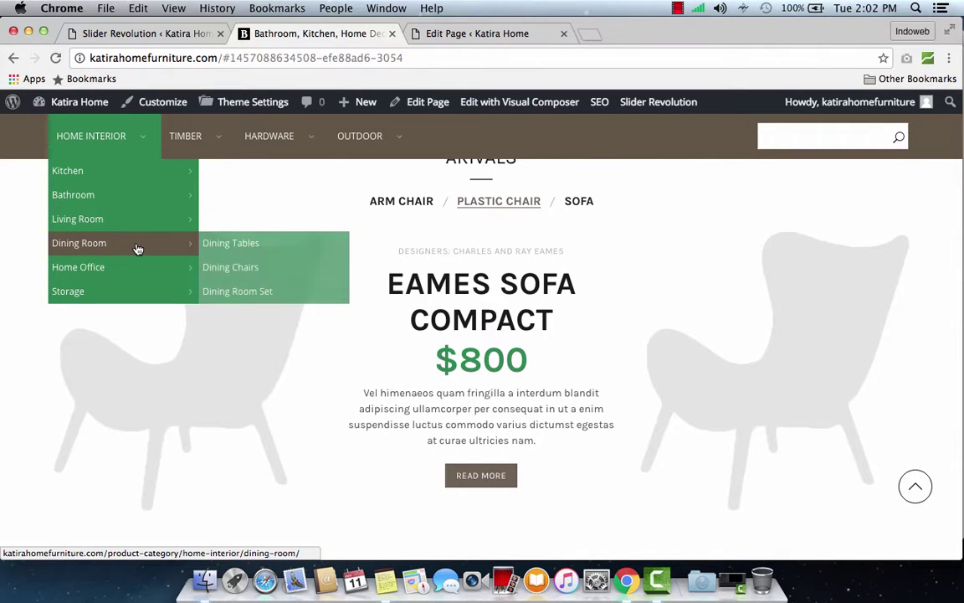
{"action": "mouse_move", "coordinate": [142, 271]}
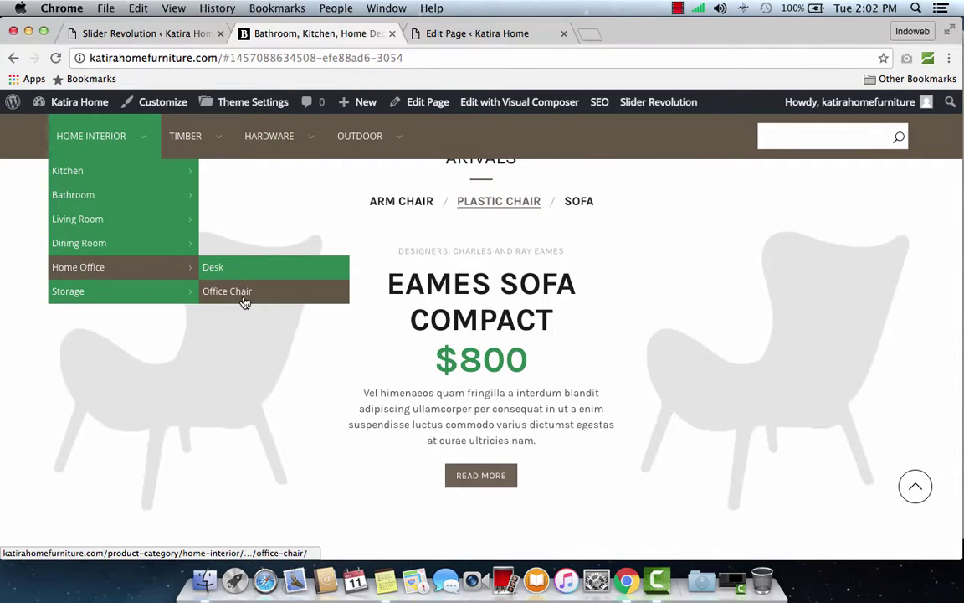
{"action": "left_click", "coordinate": [658, 576]}
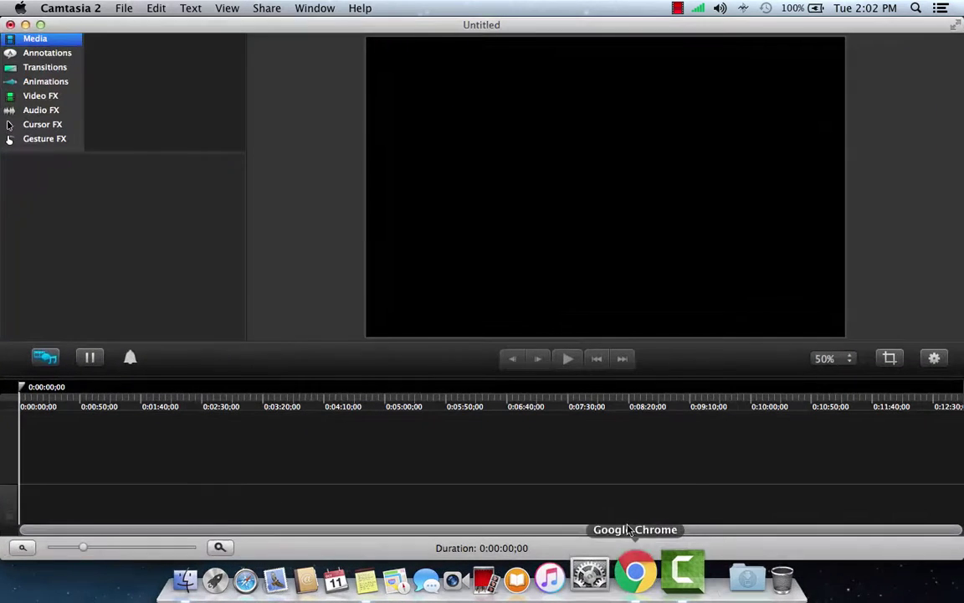
{"action": "left_click", "coordinate": [636, 572]}
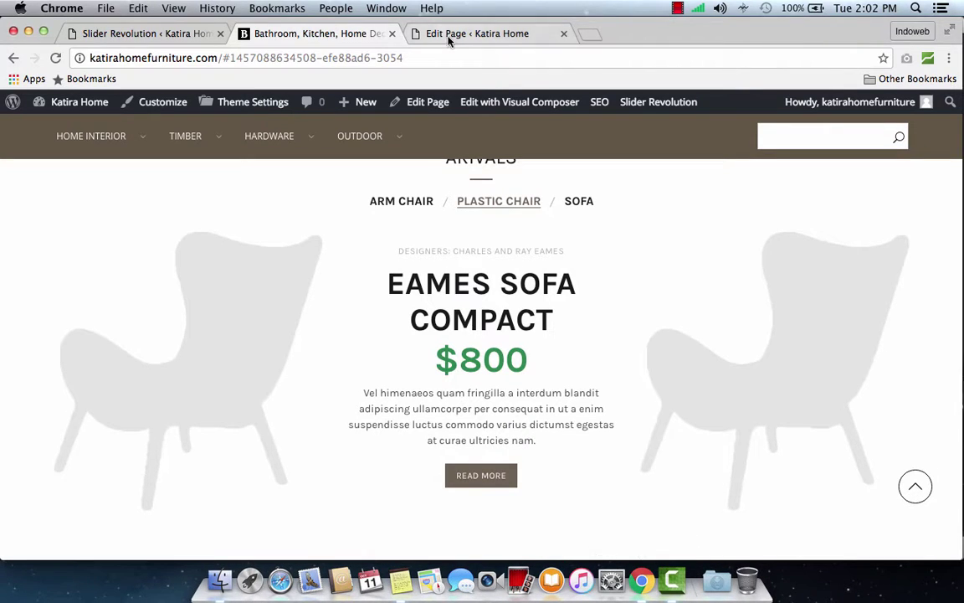
{"action": "left_click", "coordinate": [476, 33]}
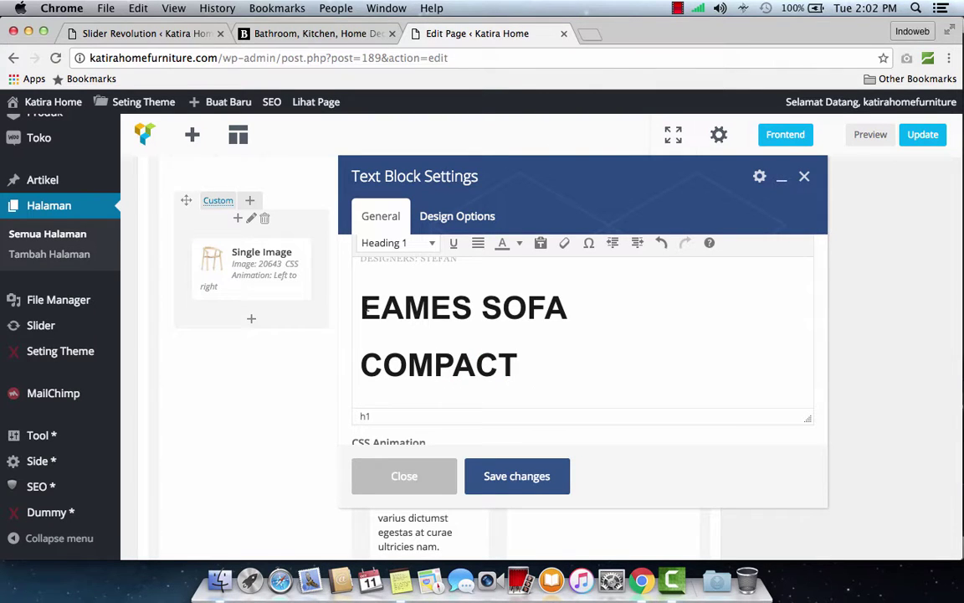
- Replace "SOFA COMPACT" in the Text Block's heading with "OFFICE CHAIR"
{"action": "left_click", "coordinate": [480, 308], "text": "shift"}
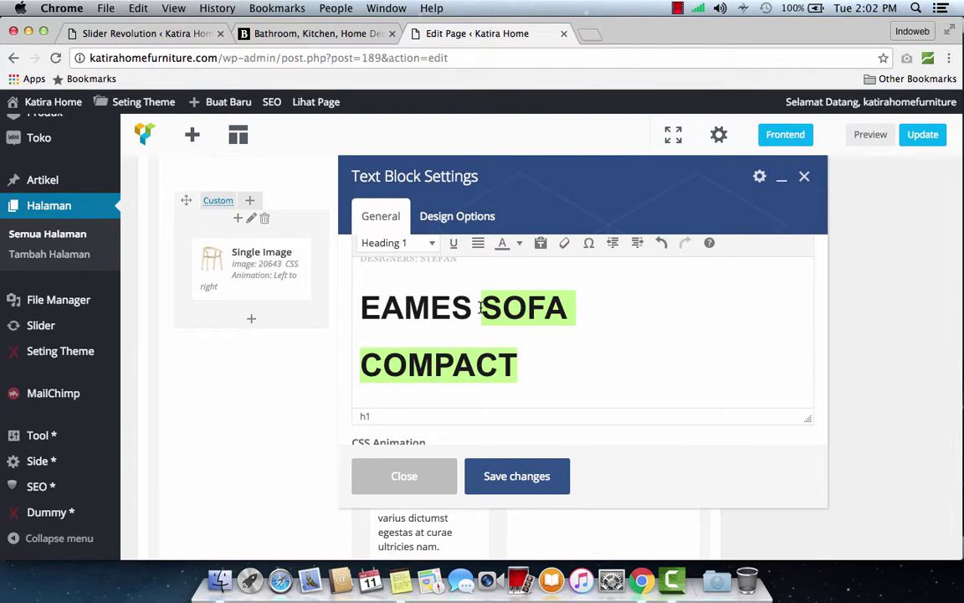
{"action": "type", "text": "OFFICE "}
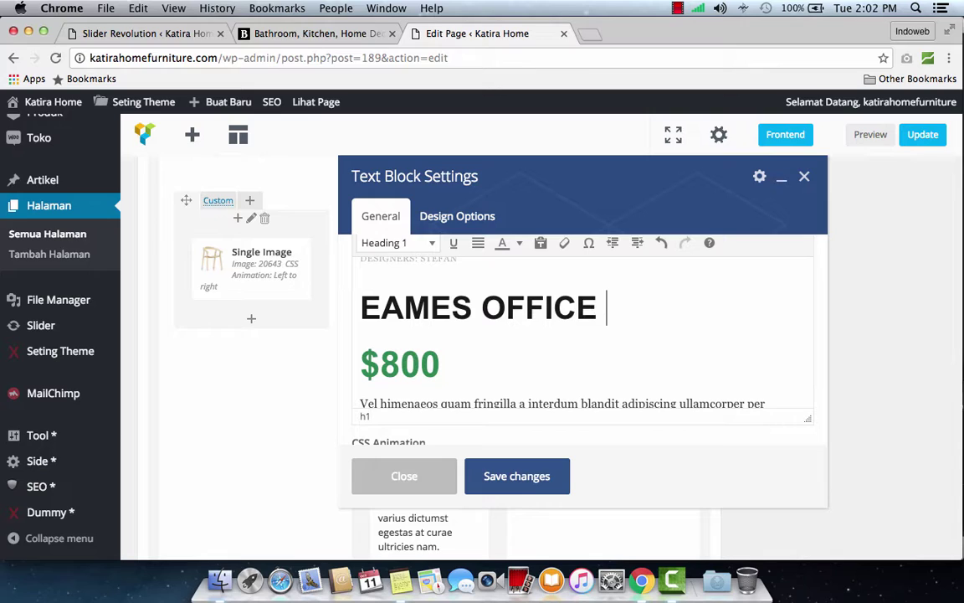
{"action": "type", "text": "CHAIR"}
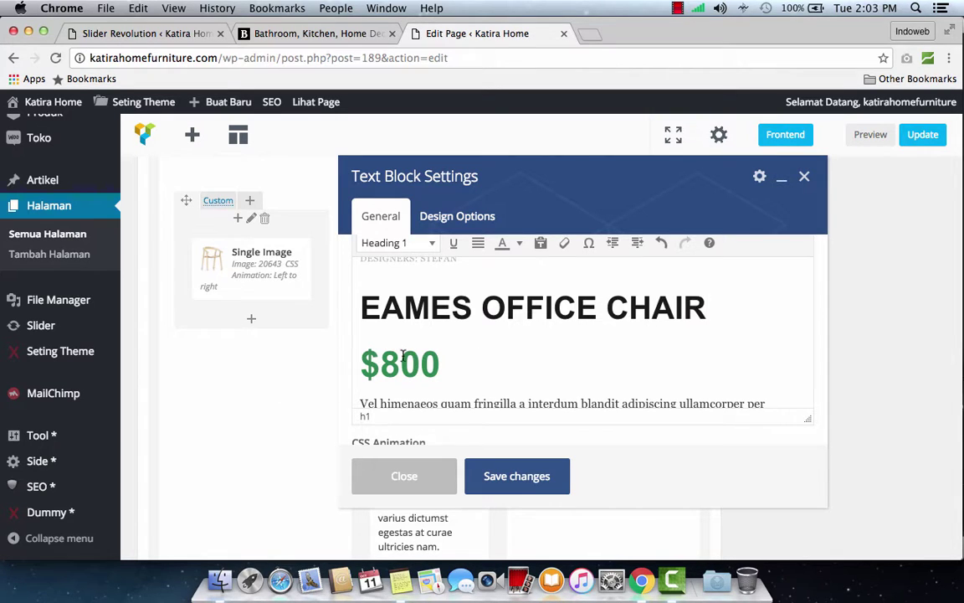
- Replace the "$800" price in the Text Block with "IDR 800K"
{"action": "left_click", "coordinate": [379, 362]}
{"action": "key", "text": "shift+Left"}
{"action": "type", "text": "IDER"}
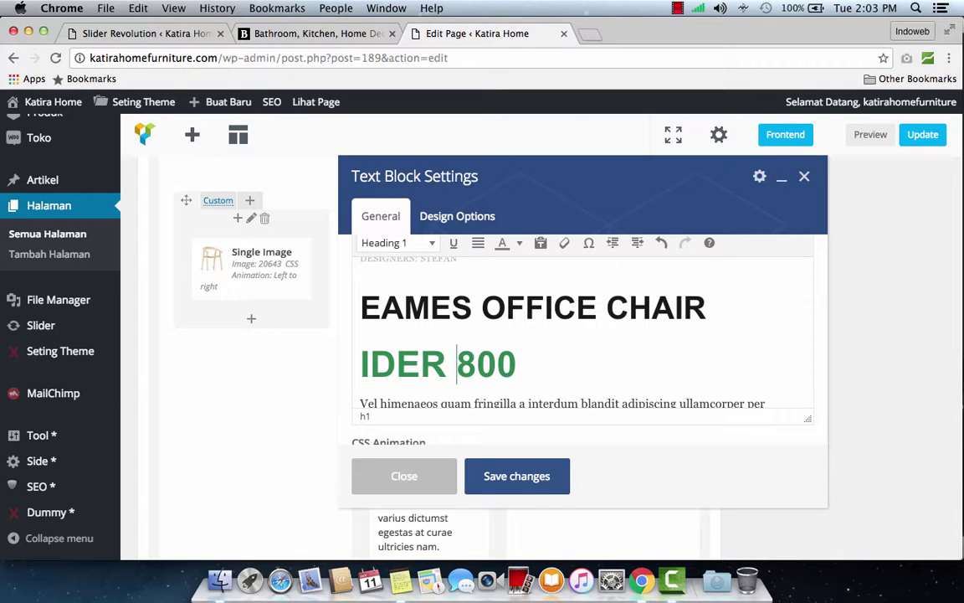
{"action": "key", "text": "Left"}
{"action": "key", "text": "Left"}
{"action": "key", "text": "BackSpace"}
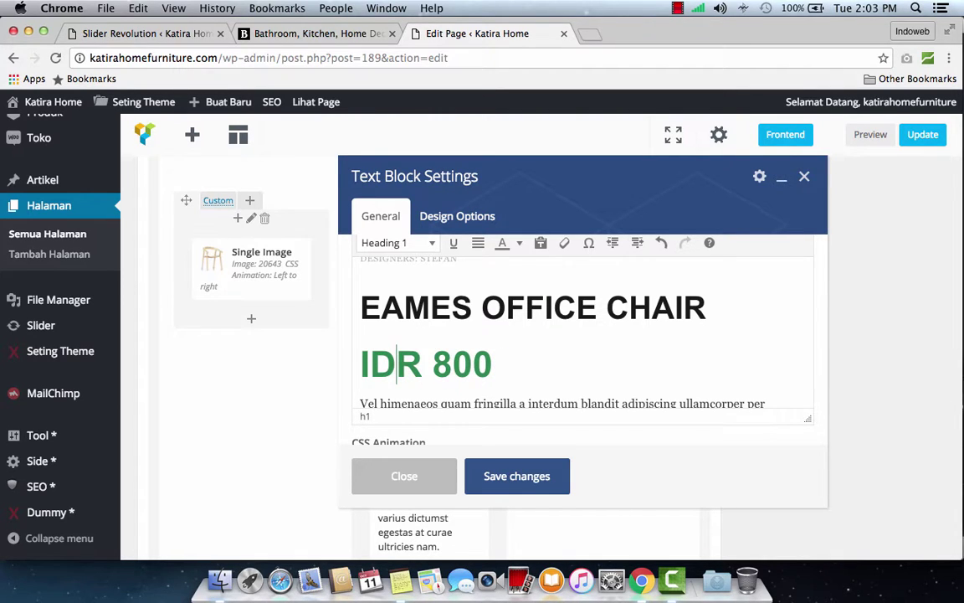
{"action": "left_click", "coordinate": [496, 358]}
{"action": "type", "text": "K"}
- Replace the Text Block's description with "Eames office chair adlah kursi kantor yang di desain khusus oleh desainer interior dari Indonesia bernama" and the designer's first name
{"action": "scroll", "coordinate": [479, 393], "scroll_direction": "down", "scroll_amount": 2}
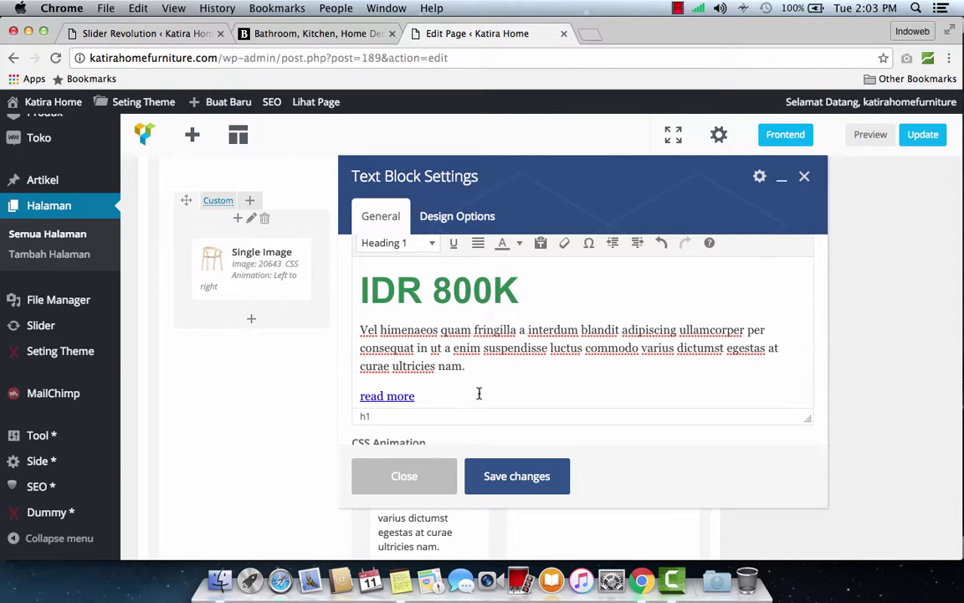
{"action": "left_click", "coordinate": [471, 368]}
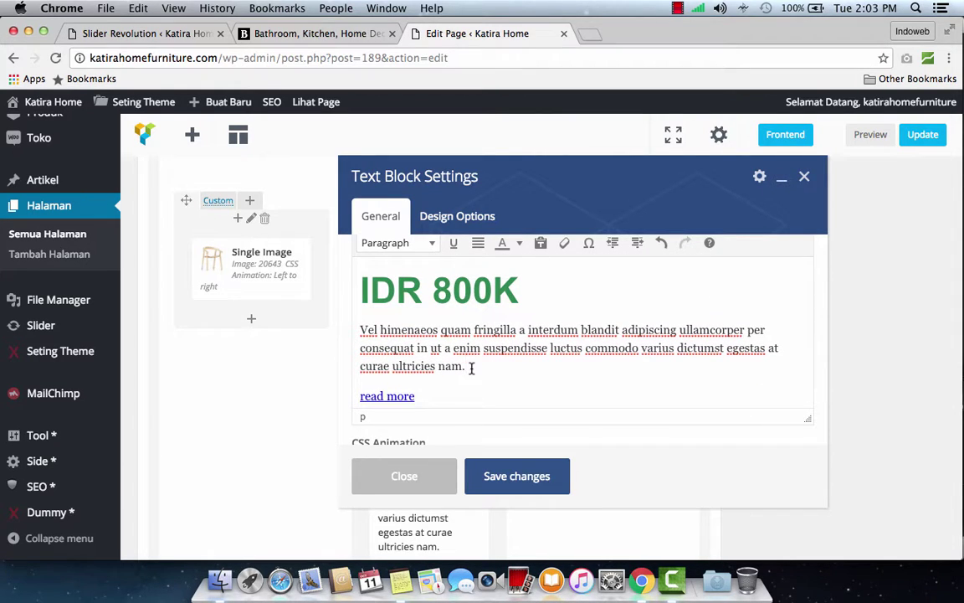
{"action": "triple_click", "coordinate": [363, 329]}
{"action": "type", "text": "E"}
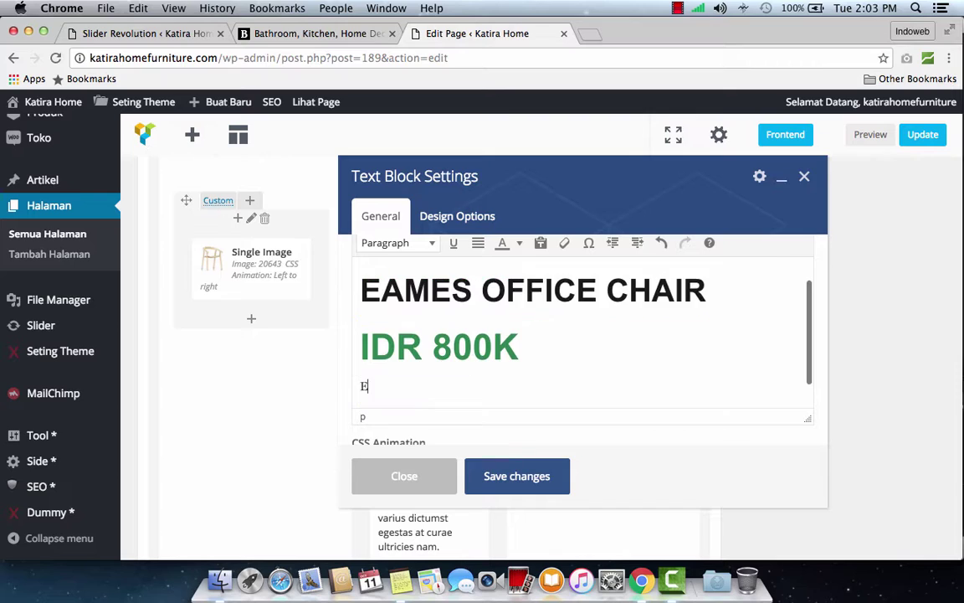
{"action": "type", "text": "ames office chai"}
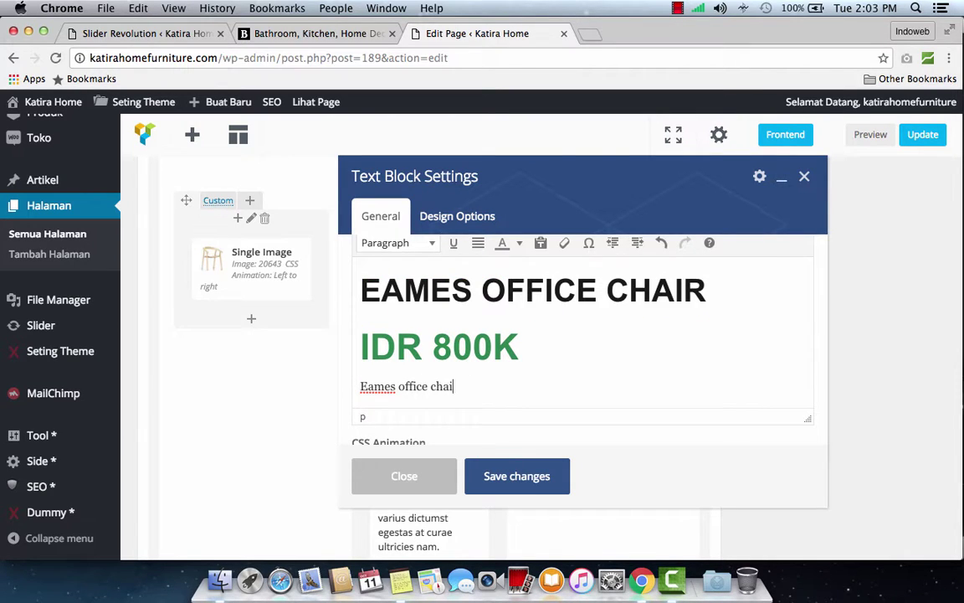
{"action": "type", "text": "r adlah kursi kantor yan"}
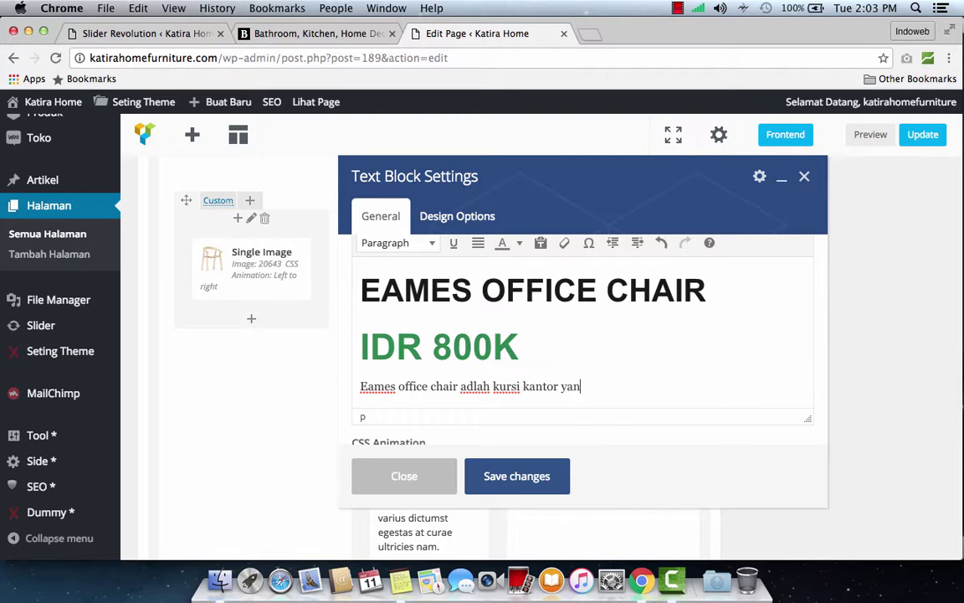
{"action": "type", "text": "g di desain khusus oleh desaine"}
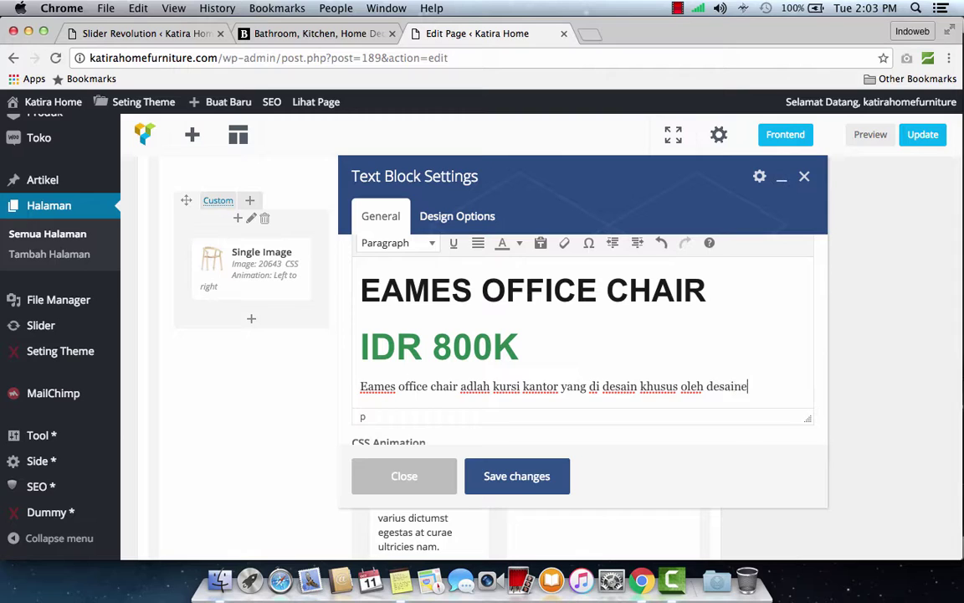
{"action": "type", "text": "r interior dari Indonesia bernama Stefan."}
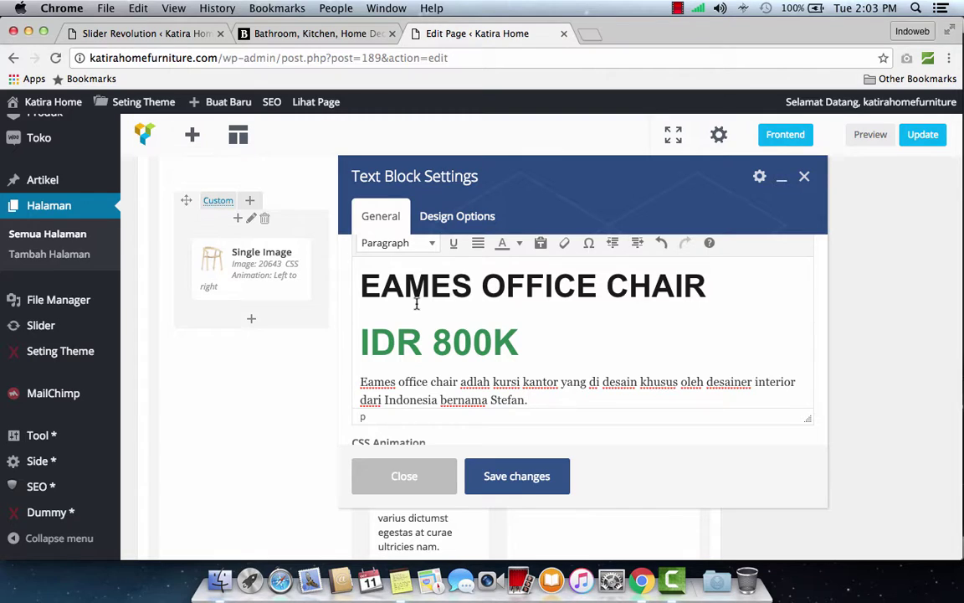
- Edit the "read more" link below the description and set its link text to "Belanja Sekarang"
{"action": "scroll", "coordinate": [419, 309], "scroll_direction": "down", "scroll_amount": 2}
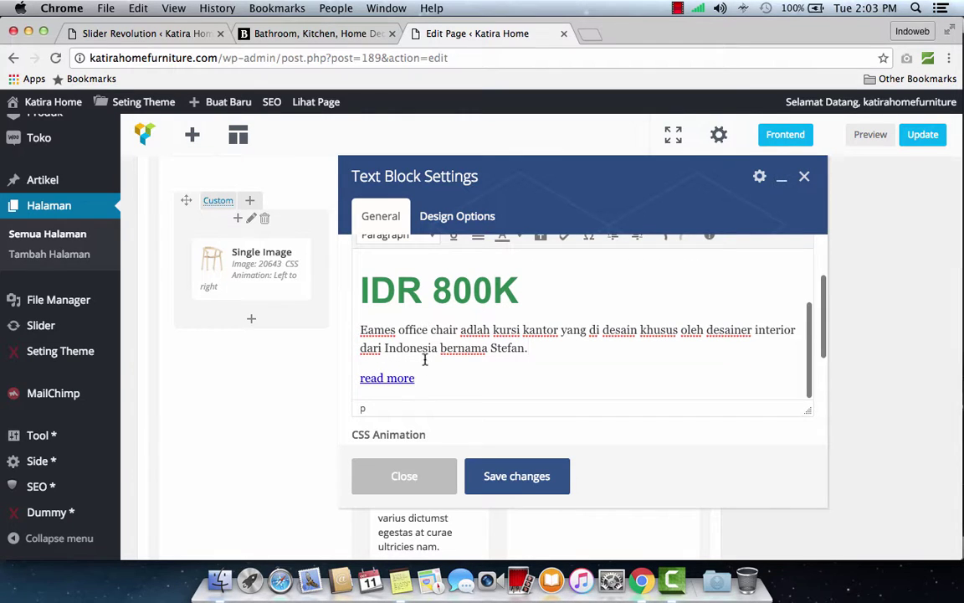
{"action": "left_click", "coordinate": [405, 379]}
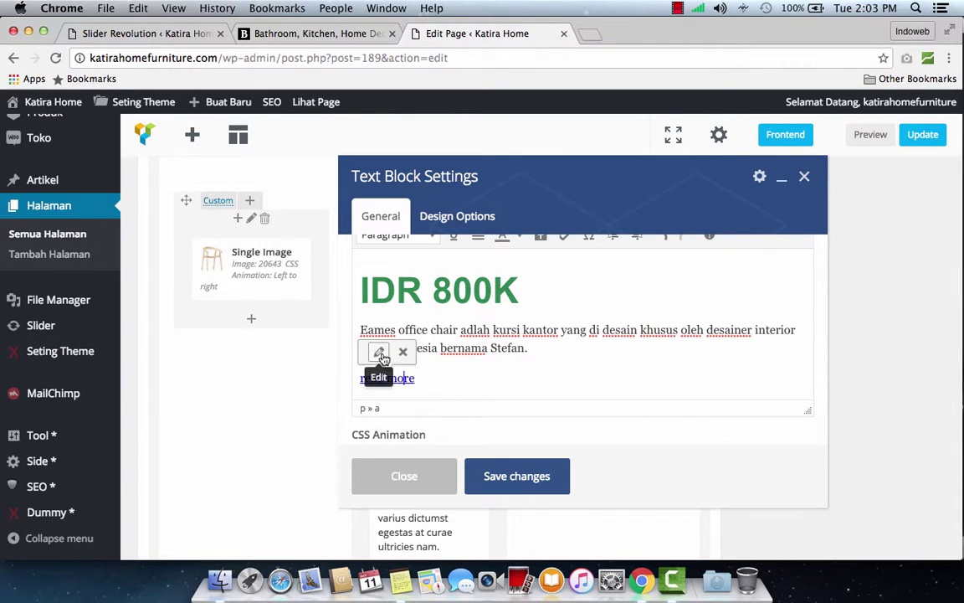
{"action": "left_click", "coordinate": [378, 353]}
{"action": "left_click", "coordinate": [450, 327]}
{"action": "key", "text": "super+a"}
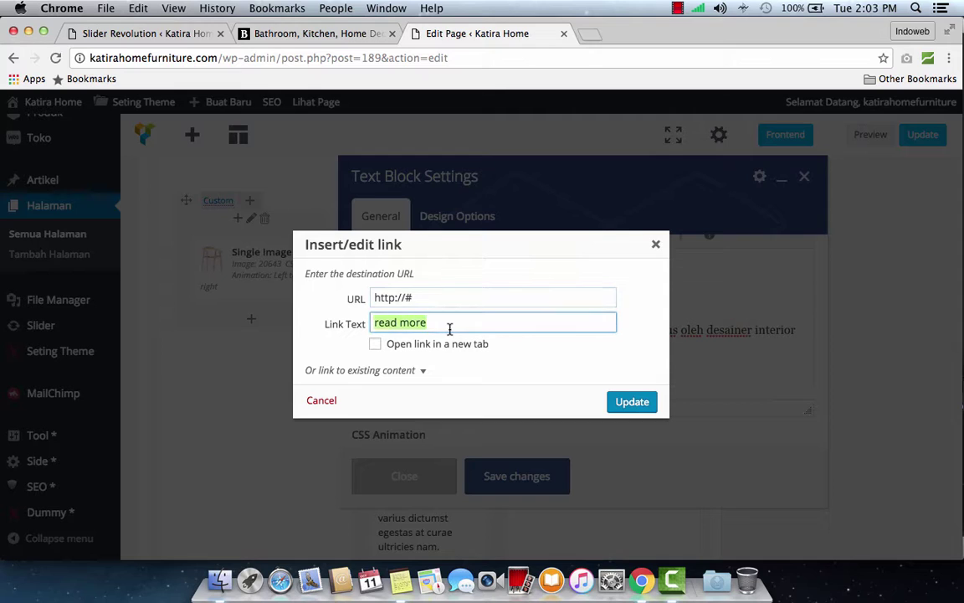
{"action": "type", "text": "Belanja Sekarang"}
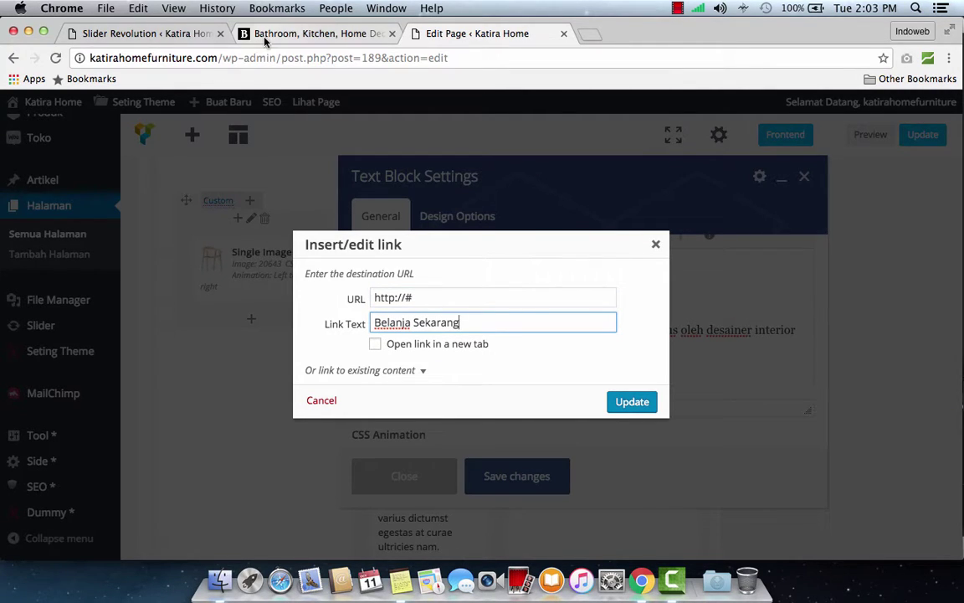
- Copy the link address of the Office Chair category under Home Interior > Home Office on the live homepage and return to the page editor
{"action": "left_click", "coordinate": [243, 33]}
{"action": "mouse_move", "coordinate": [130, 145]}
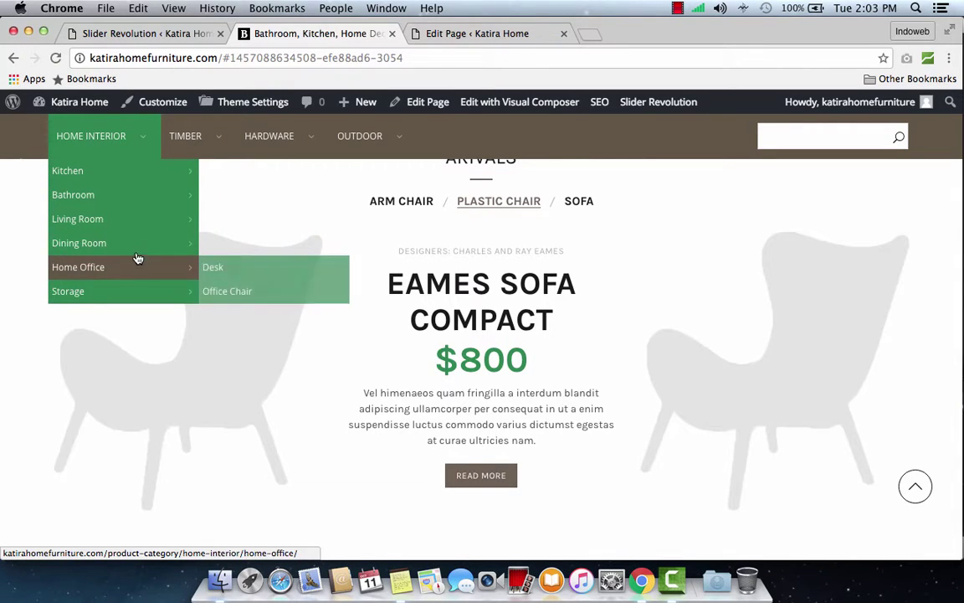
{"action": "mouse_move", "coordinate": [201, 272]}
{"action": "right_click", "coordinate": [227, 293]}
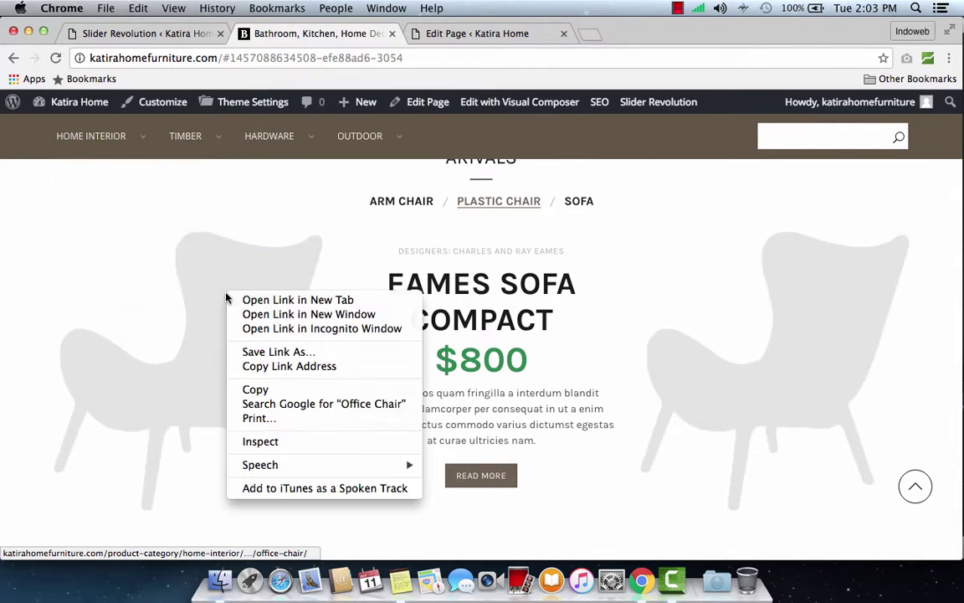
{"action": "left_click", "coordinate": [303, 367]}
{"action": "left_click", "coordinate": [477, 34]}
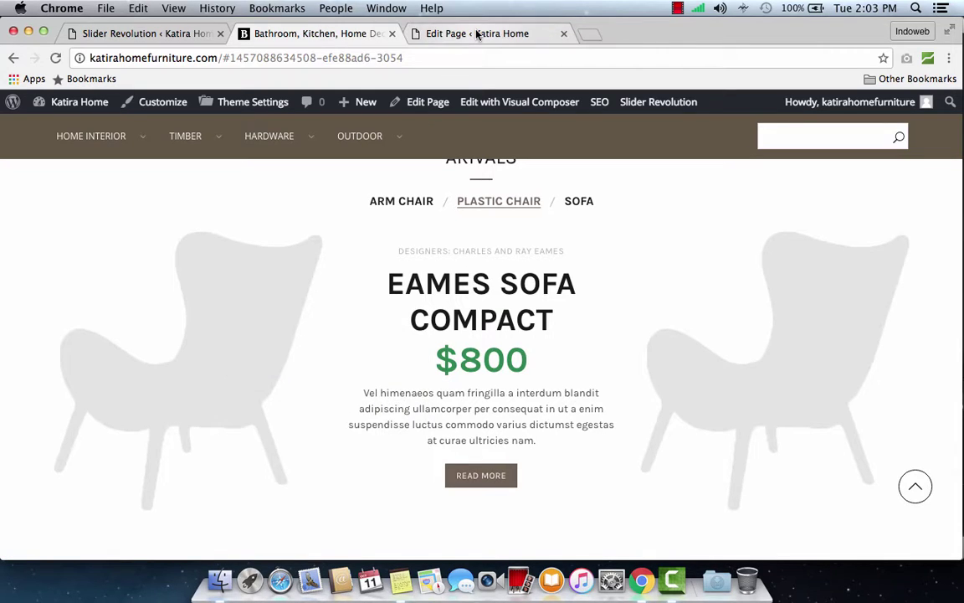
- Set the copied Office Chair category address as the "Belanja Sekarang" link's URL and save the Text Block
{"action": "triple_click", "coordinate": [472, 297]}
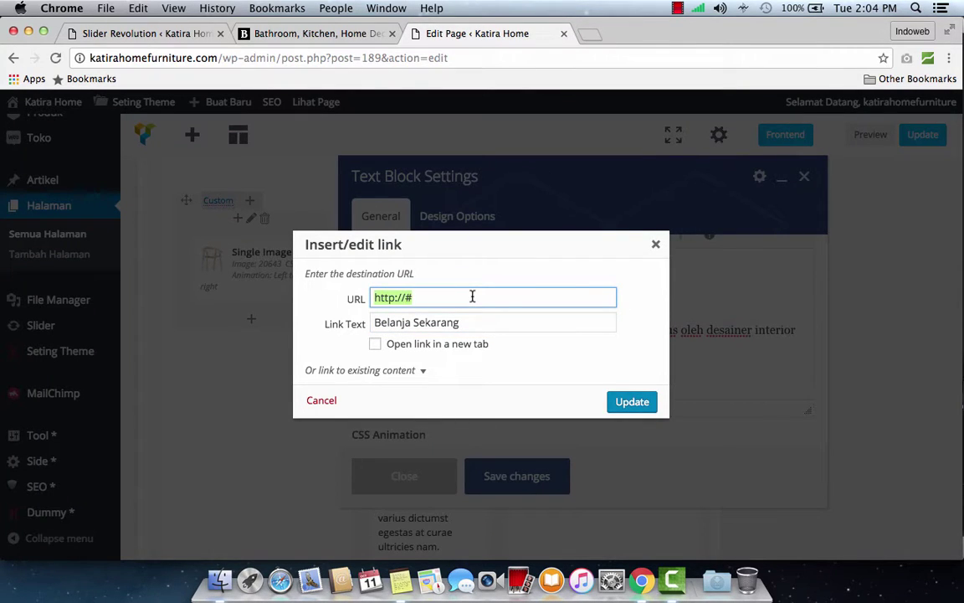
{"action": "key", "text": "ctrl+v"}
{"action": "left_click", "coordinate": [633, 403]}
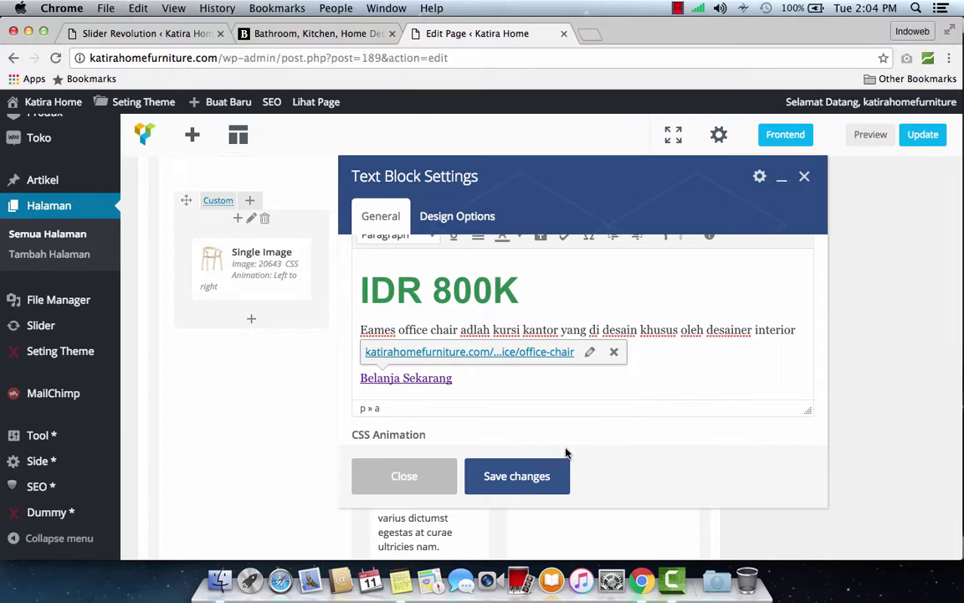
{"action": "left_click", "coordinate": [553, 474]}
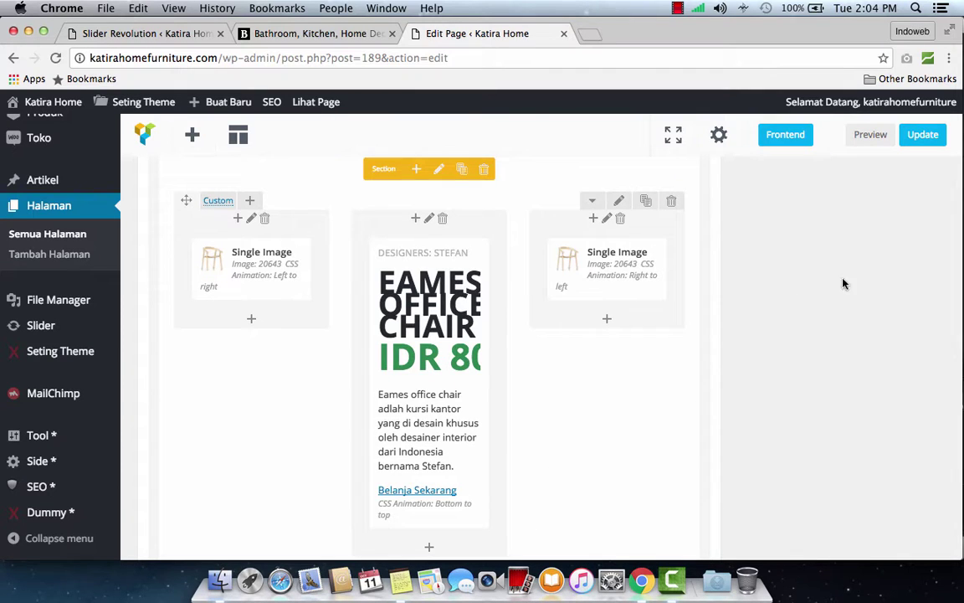
- Update the page and show the Plastic Chair tab of the Arivals section on the reloaded live homepage
{"action": "left_click", "coordinate": [922, 149]}
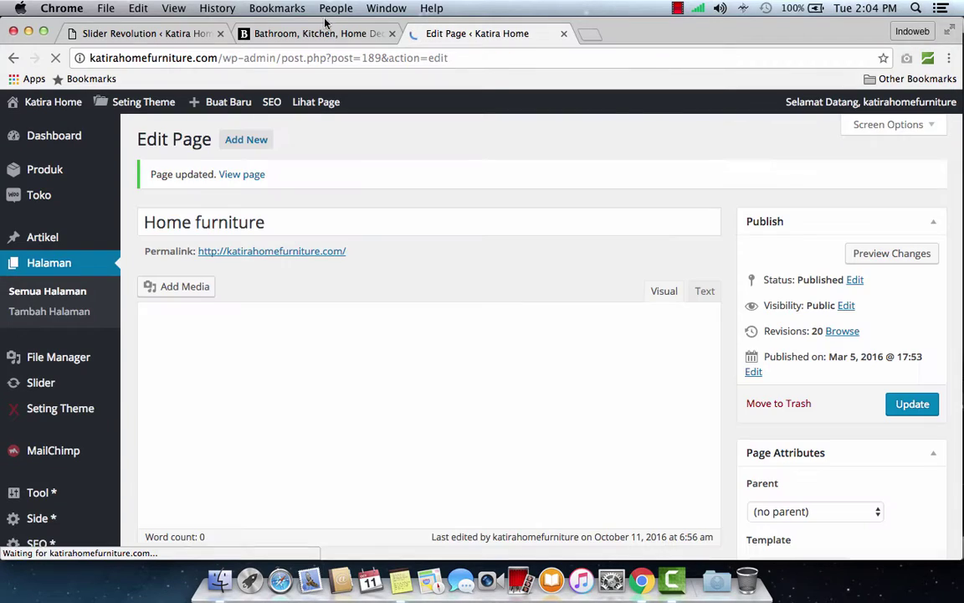
{"action": "left_click", "coordinate": [322, 33]}
{"action": "scroll", "coordinate": [365, 196], "scroll_direction": "up", "scroll_amount": 10}
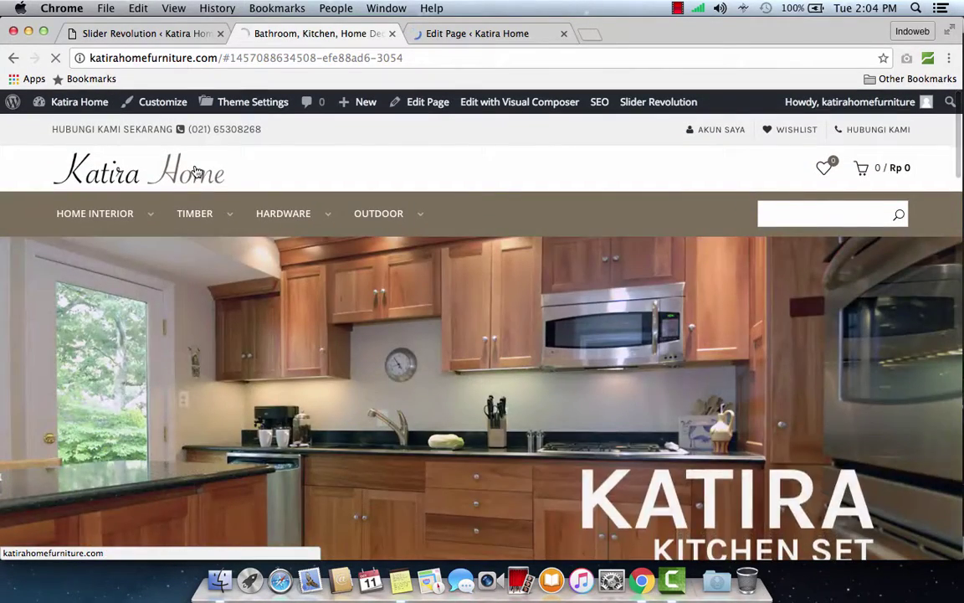
{"action": "left_click", "coordinate": [198, 172]}
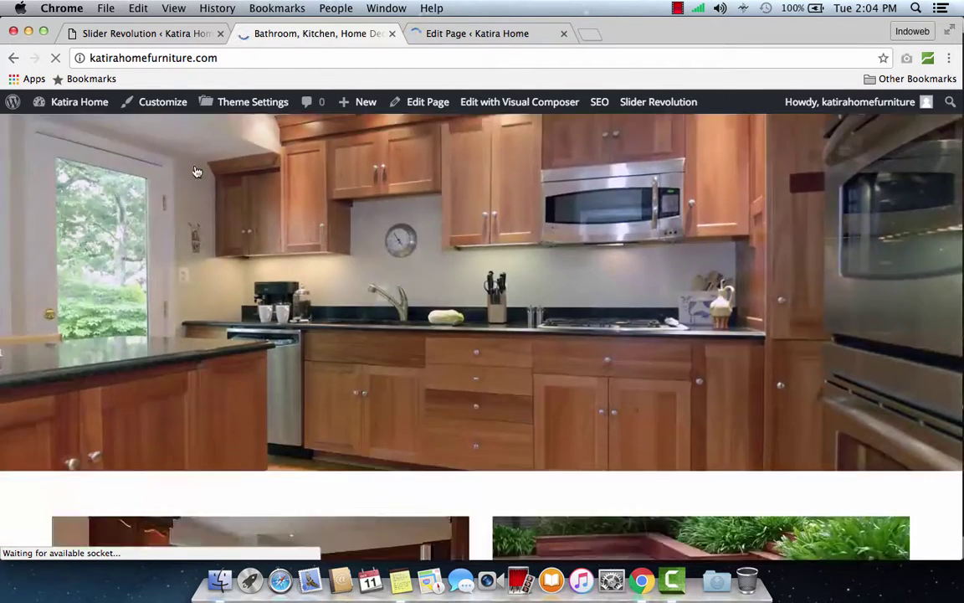
{"action": "scroll", "coordinate": [209, 180], "scroll_direction": "down", "scroll_amount": 10}
{"action": "scroll", "coordinate": [491, 250], "scroll_direction": "down", "scroll_amount": 3}
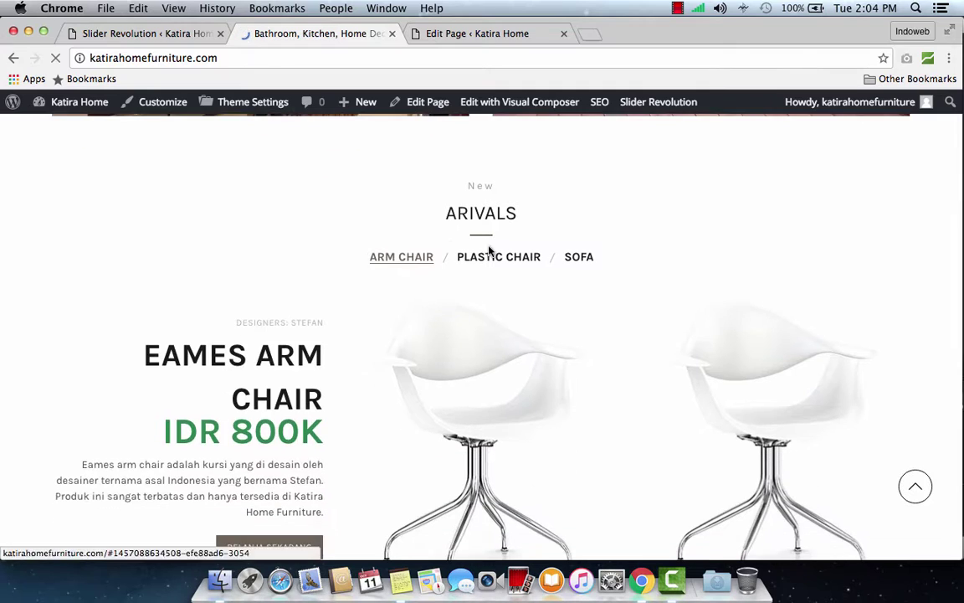
{"action": "left_click", "coordinate": [496, 258]}
- Review the Plastic Chair tab's images and text on the live homepage and compare it with the Arm Chair and Sofa tabs
{"action": "scroll", "coordinate": [494, 260], "scroll_direction": "down", "scroll_amount": 2}
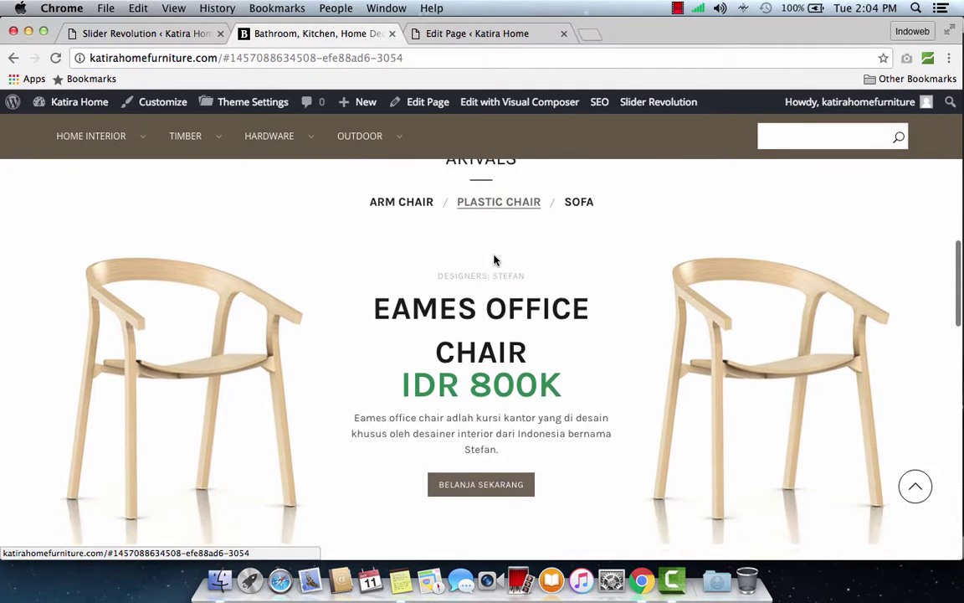
{"action": "scroll", "coordinate": [494, 260], "scroll_direction": "down", "scroll_amount": 2}
{"action": "scroll", "coordinate": [497, 272], "scroll_direction": "up", "scroll_amount": 2}
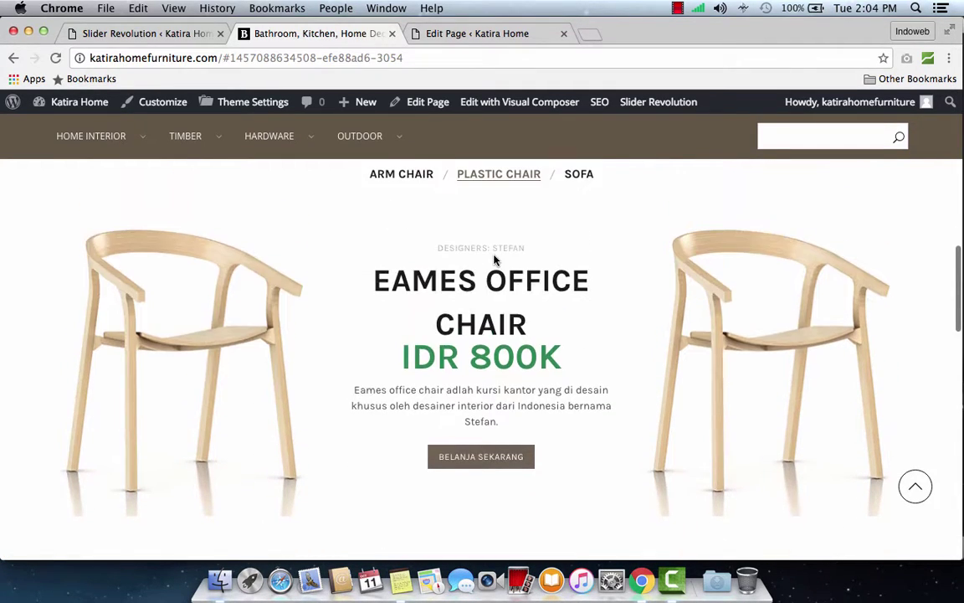
{"action": "scroll", "coordinate": [483, 302], "scroll_direction": "up", "scroll_amount": 1}
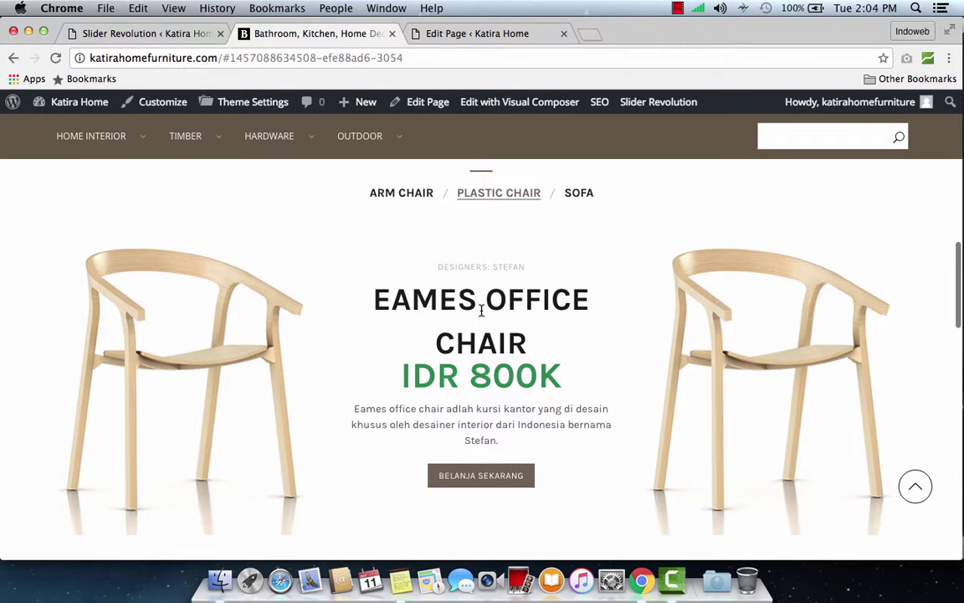
{"action": "scroll", "coordinate": [435, 251], "scroll_direction": "up", "scroll_amount": 1}
{"action": "left_click", "coordinate": [412, 208]}
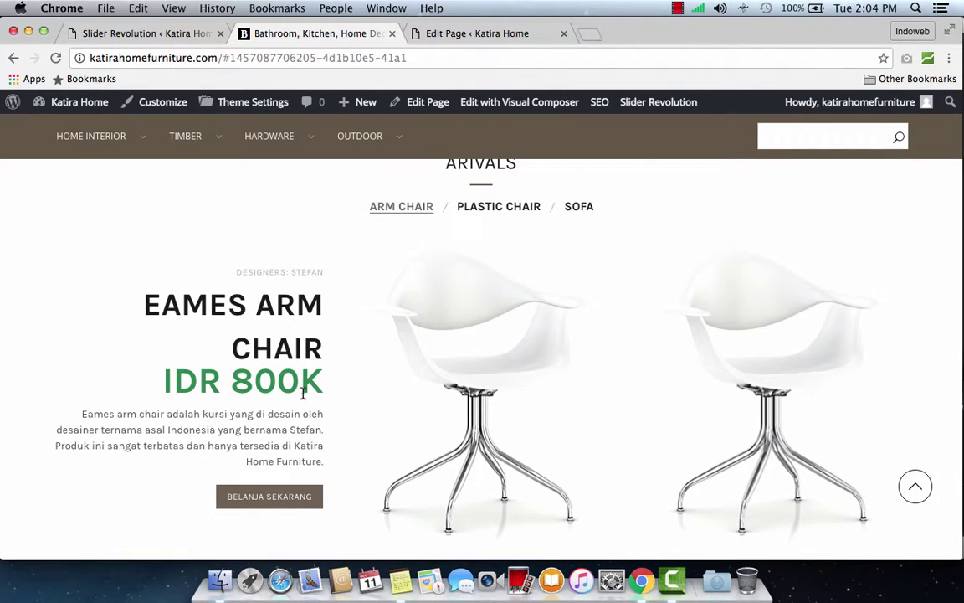
{"action": "left_click", "coordinate": [485, 208]}
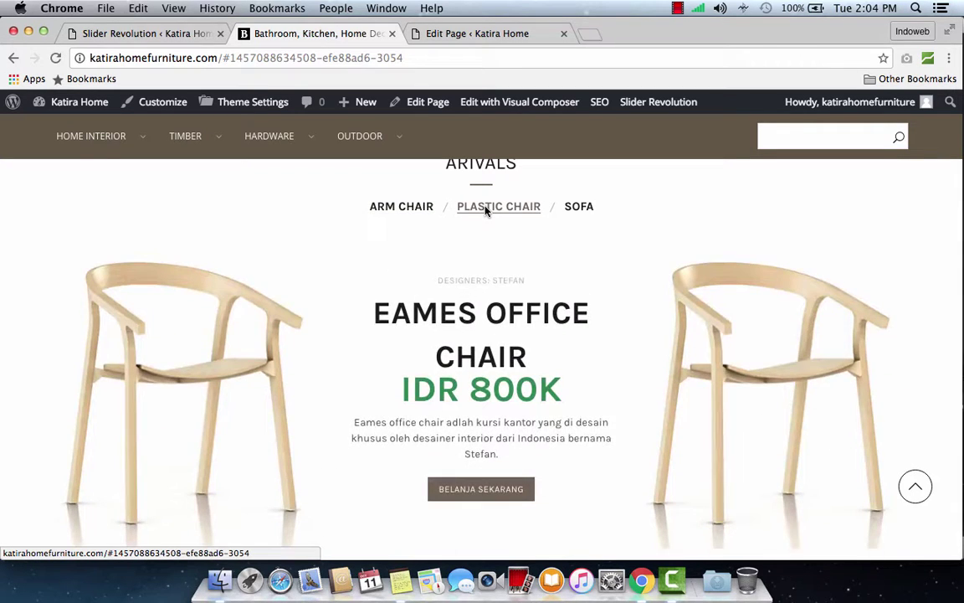
{"action": "scroll", "coordinate": [456, 243], "scroll_direction": "down", "scroll_amount": 2}
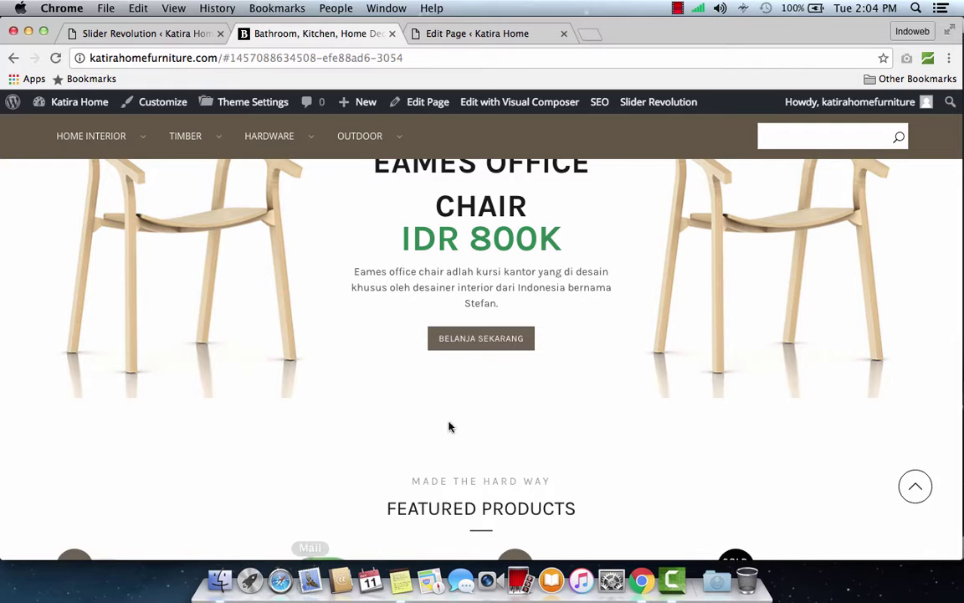
{"action": "scroll", "coordinate": [493, 408], "scroll_direction": "up", "scroll_amount": 4}
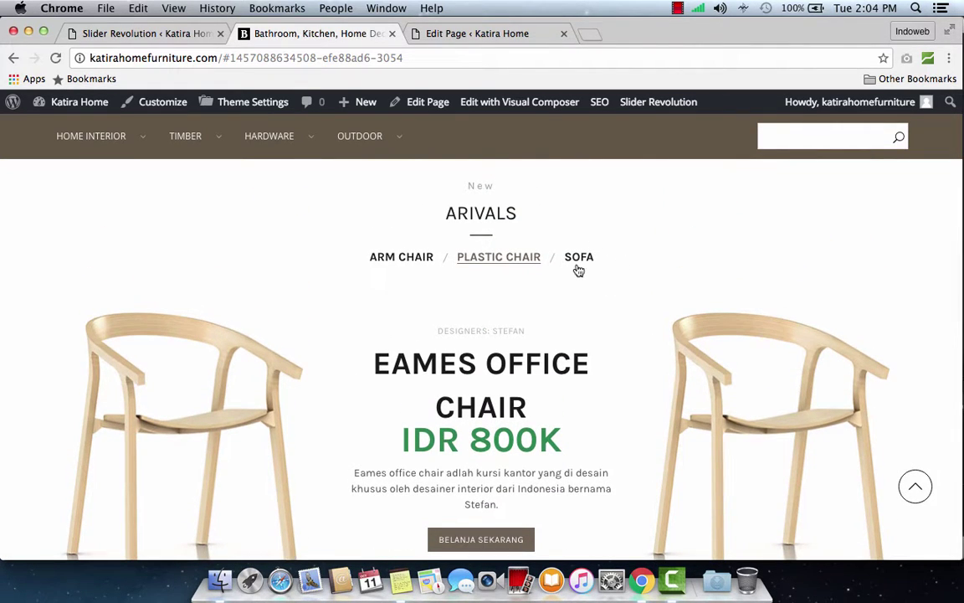
{"action": "left_click", "coordinate": [580, 260]}
{"action": "left_click", "coordinate": [524, 263]}
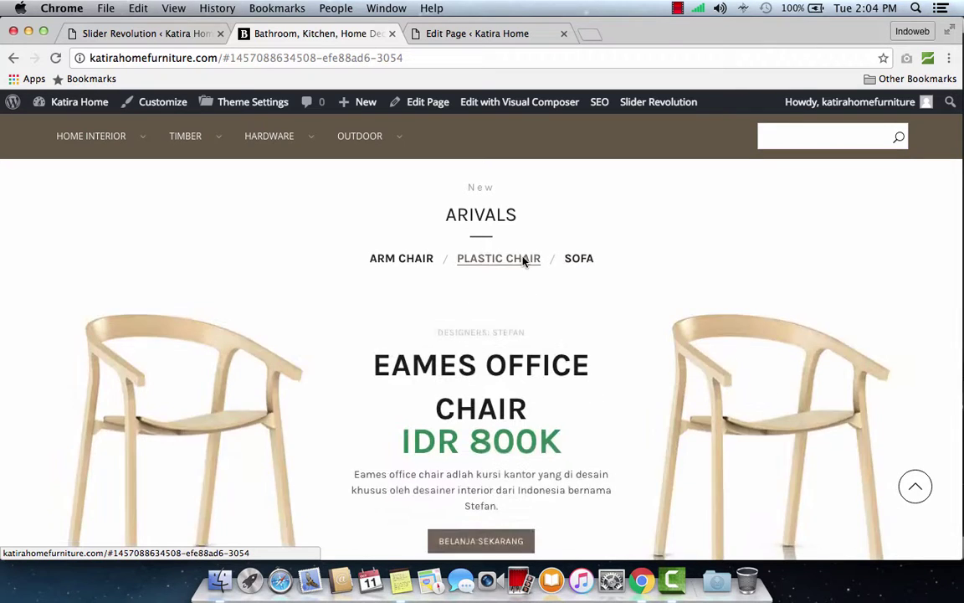
- Return to the page editor and replace the Sofa tab's first Single Image picture with element-furniture-5.jpg, the black lounge chair
{"action": "left_click", "coordinate": [477, 34]}
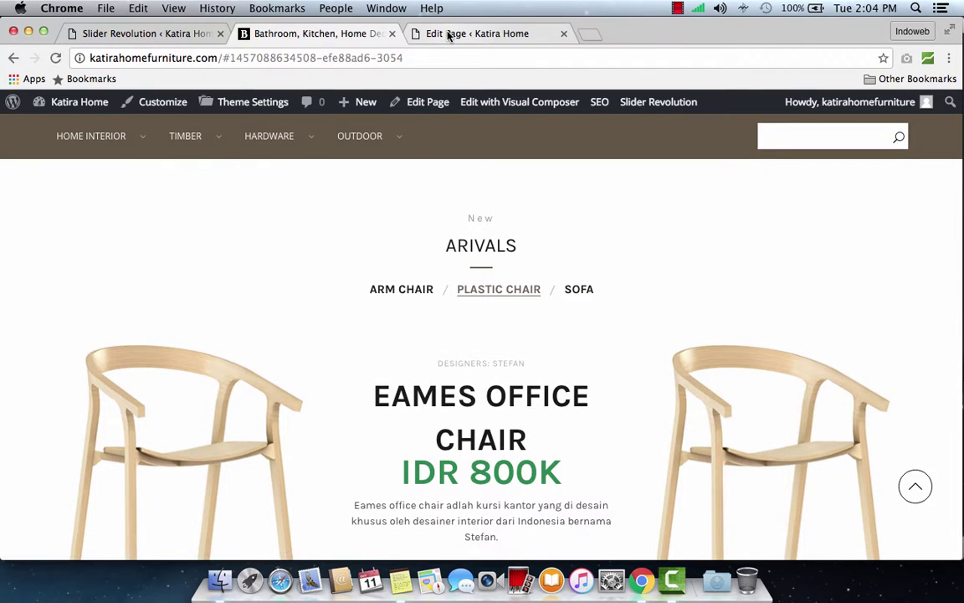
{"action": "scroll", "coordinate": [421, 302], "scroll_direction": "down", "scroll_amount": 10}
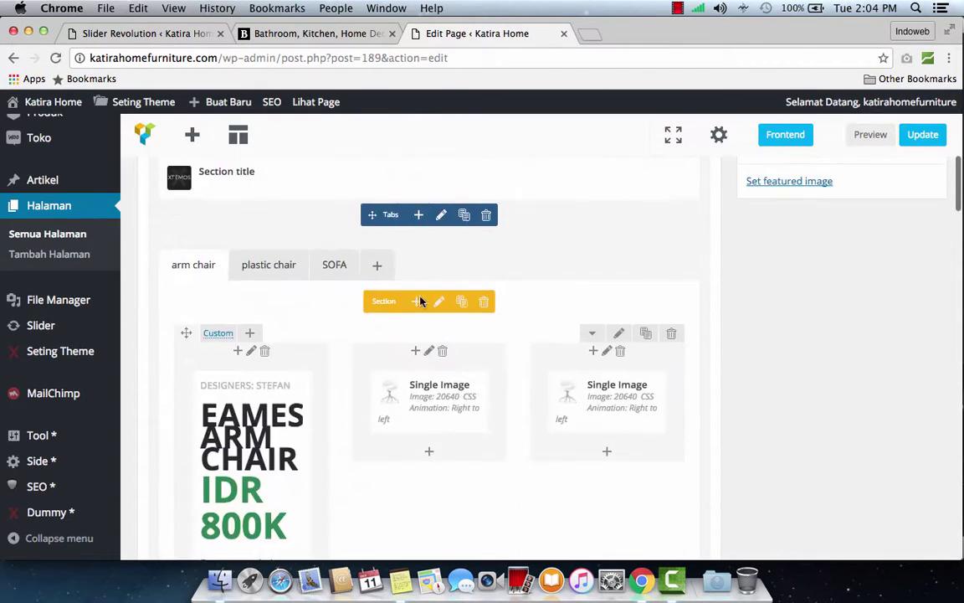
{"action": "left_click", "coordinate": [337, 269]}
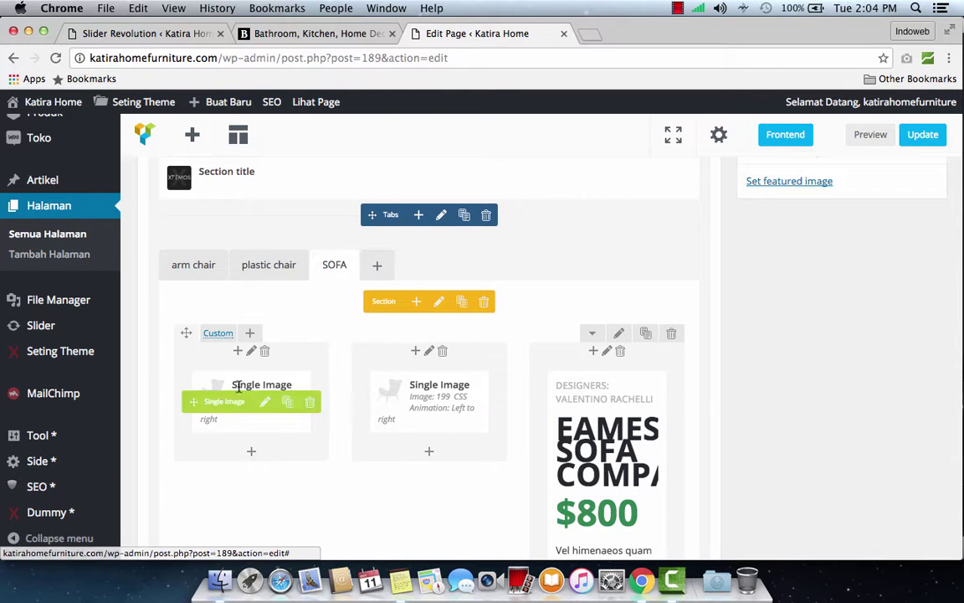
{"action": "left_click", "coordinate": [265, 403]}
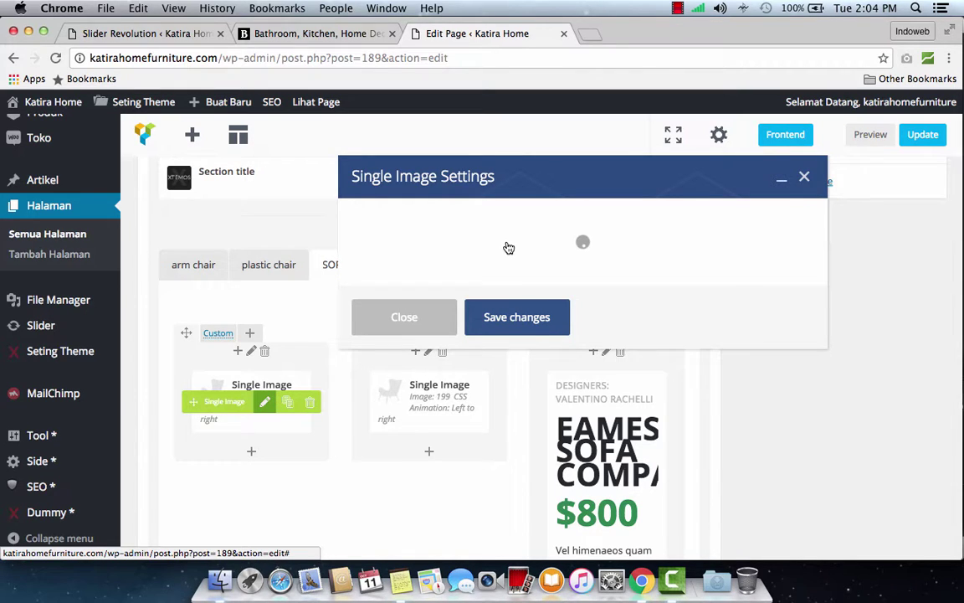
{"action": "scroll", "coordinate": [444, 373], "scroll_direction": "down", "scroll_amount": 3}
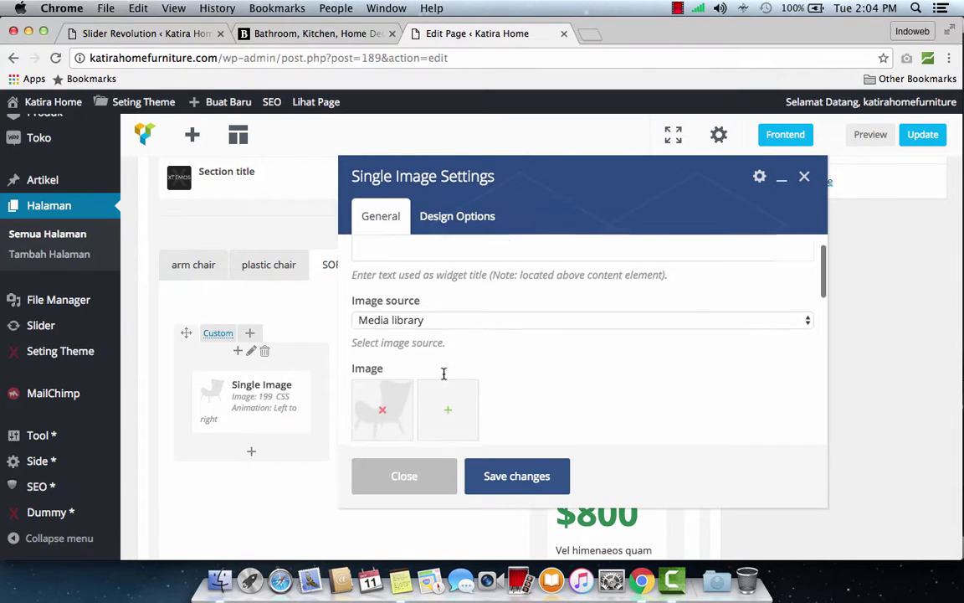
{"action": "left_click", "coordinate": [383, 373]}
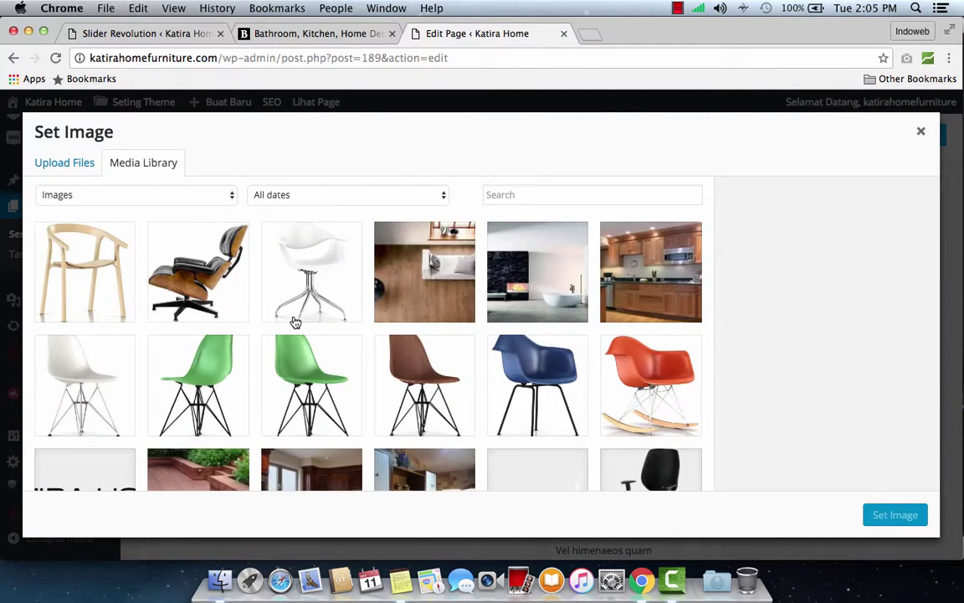
{"action": "left_click", "coordinate": [214, 304]}
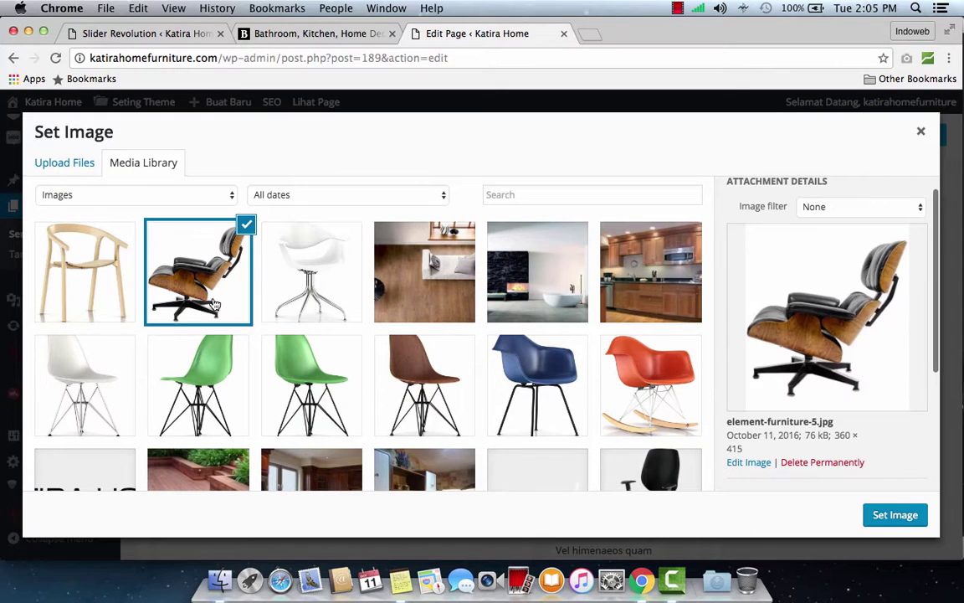
{"action": "left_click", "coordinate": [895, 516]}
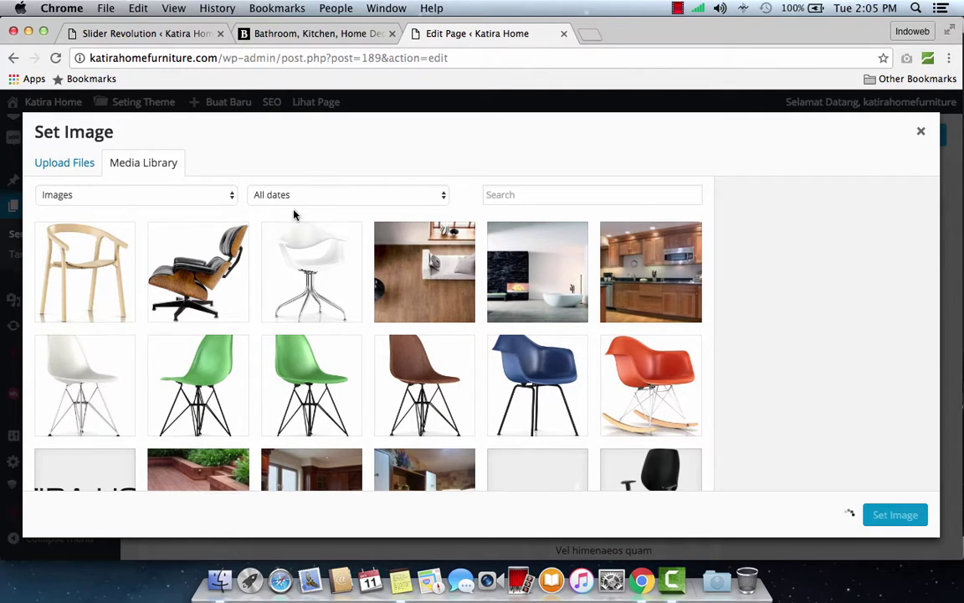
- Check the Sofa tab's layout on the live homepage, return to the editor and save the first Single Image's settings
{"action": "left_click", "coordinate": [333, 36]}
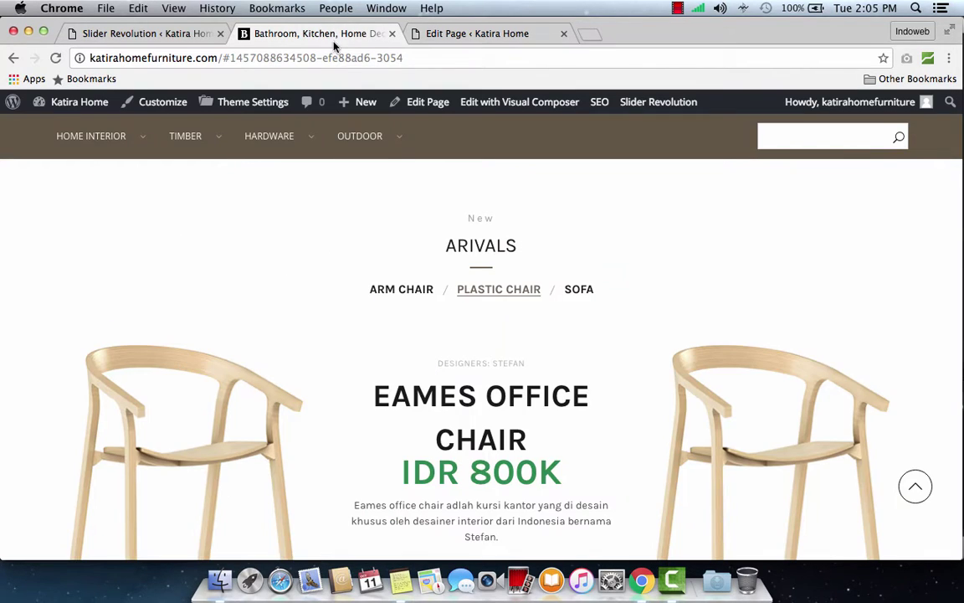
{"action": "left_click", "coordinate": [576, 291]}
{"action": "scroll", "coordinate": [575, 293], "scroll_direction": "down", "scroll_amount": 3}
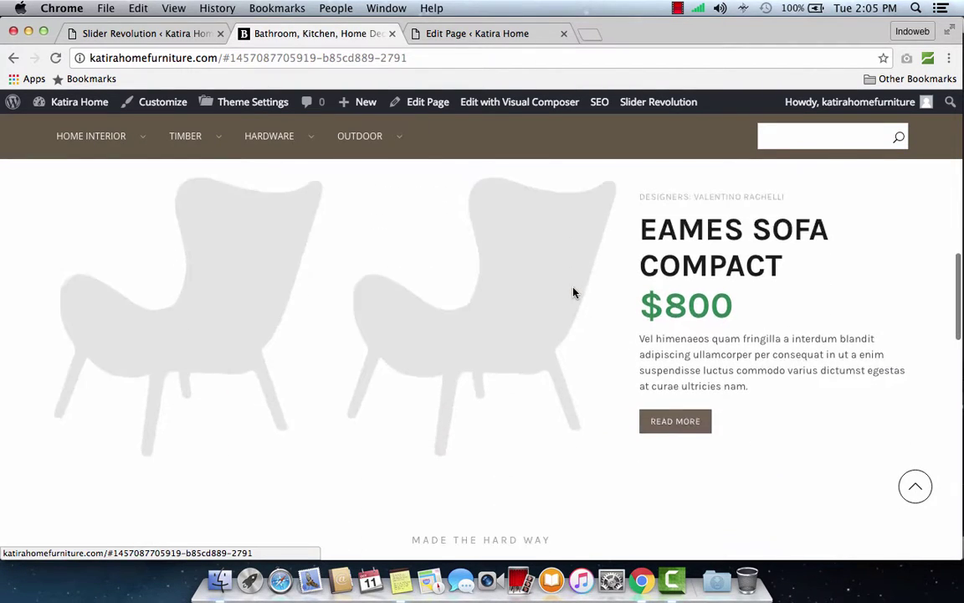
{"action": "left_click", "coordinate": [443, 37]}
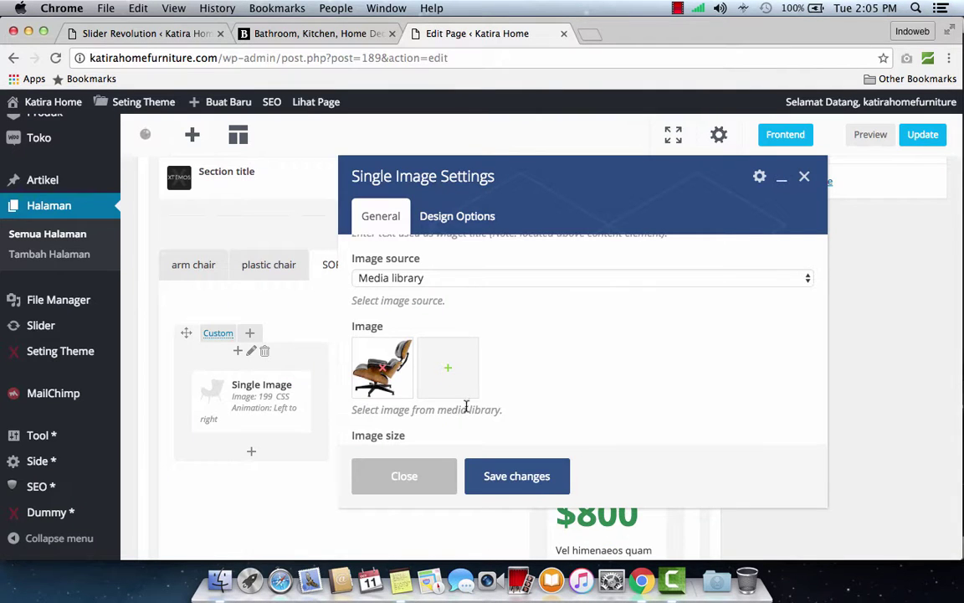
{"action": "scroll", "coordinate": [487, 390], "scroll_direction": "down", "scroll_amount": 1}
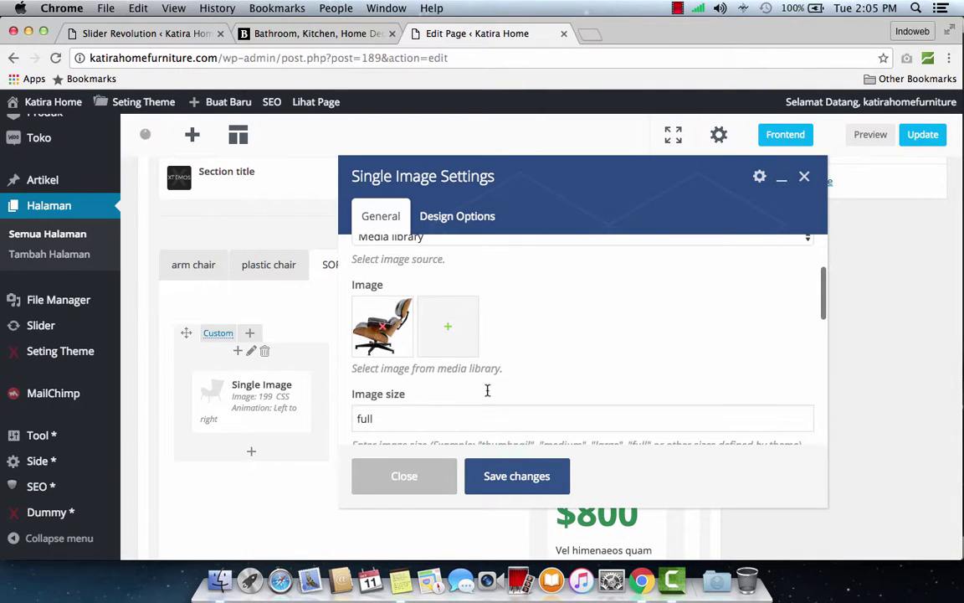
{"action": "left_click", "coordinate": [512, 475]}
- Replace the Sofa tab's second Single Image picture with the same black lounge chair and save the changes
{"action": "left_click", "coordinate": [442, 404]}
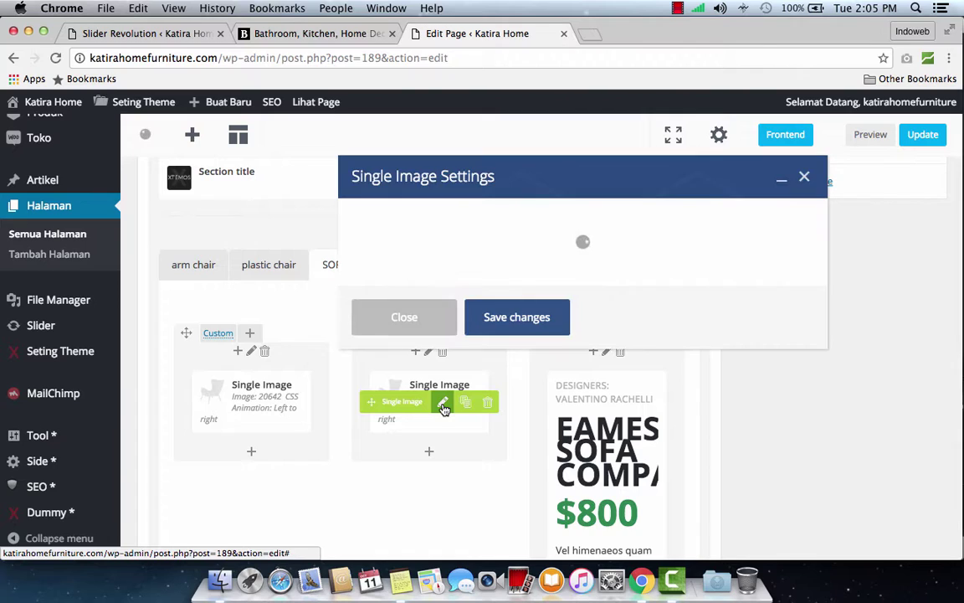
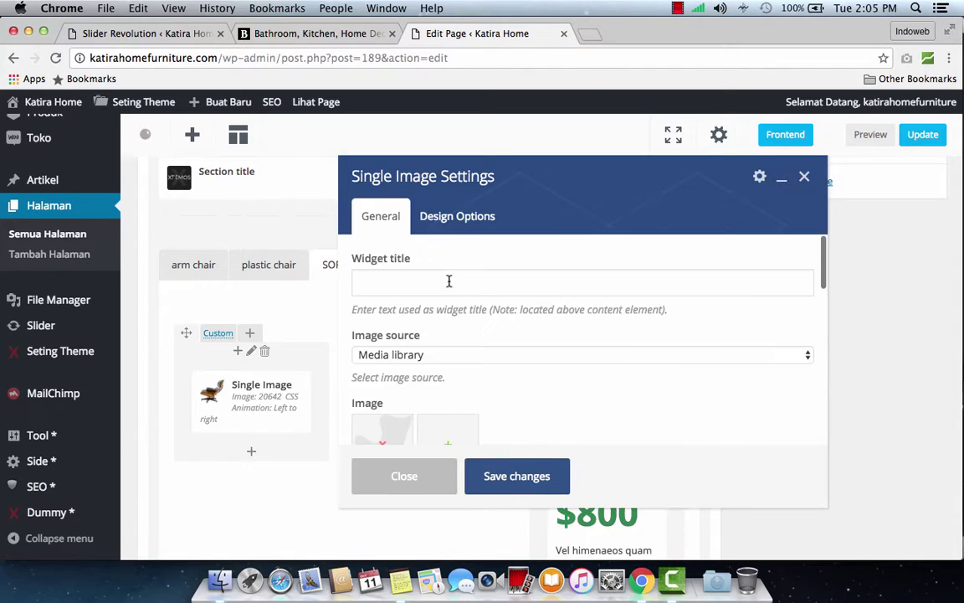
{"action": "scroll", "coordinate": [389, 407], "scroll_direction": "down", "scroll_amount": 2}
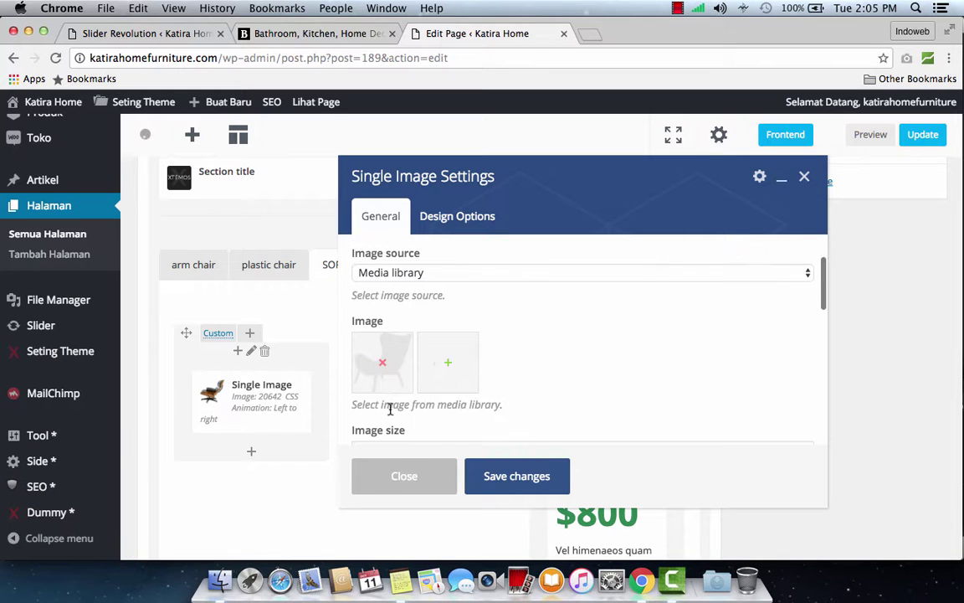
{"action": "left_click", "coordinate": [385, 363]}
{"action": "left_click", "coordinate": [387, 368]}
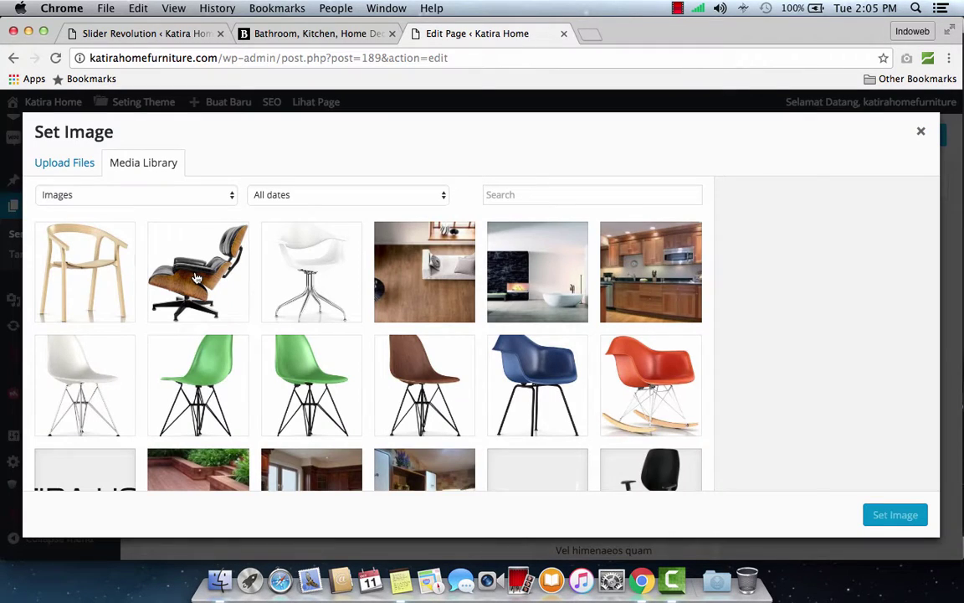
{"action": "left_click", "coordinate": [177, 248]}
{"action": "left_click", "coordinate": [887, 518]}
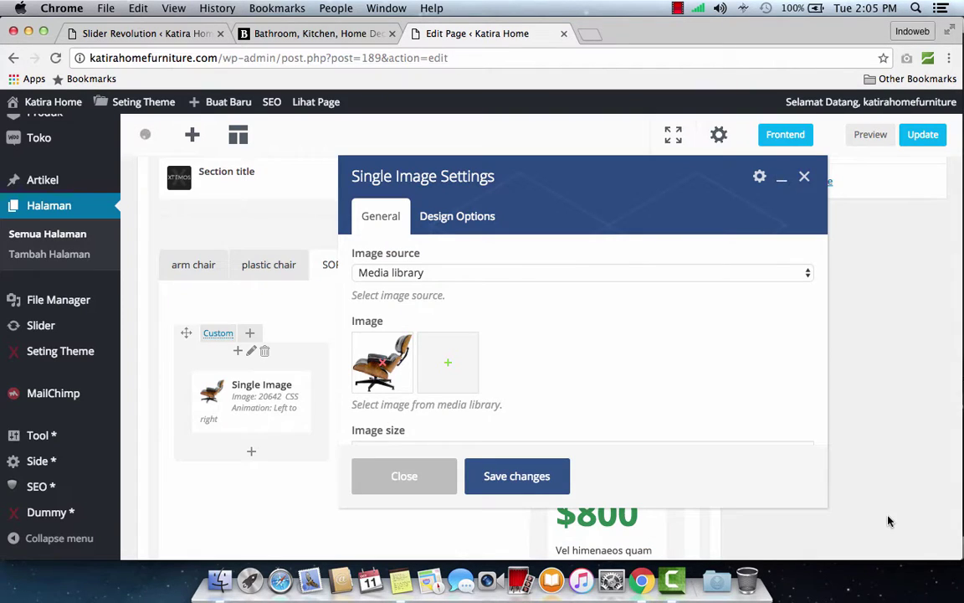
{"action": "left_click", "coordinate": [549, 481]}
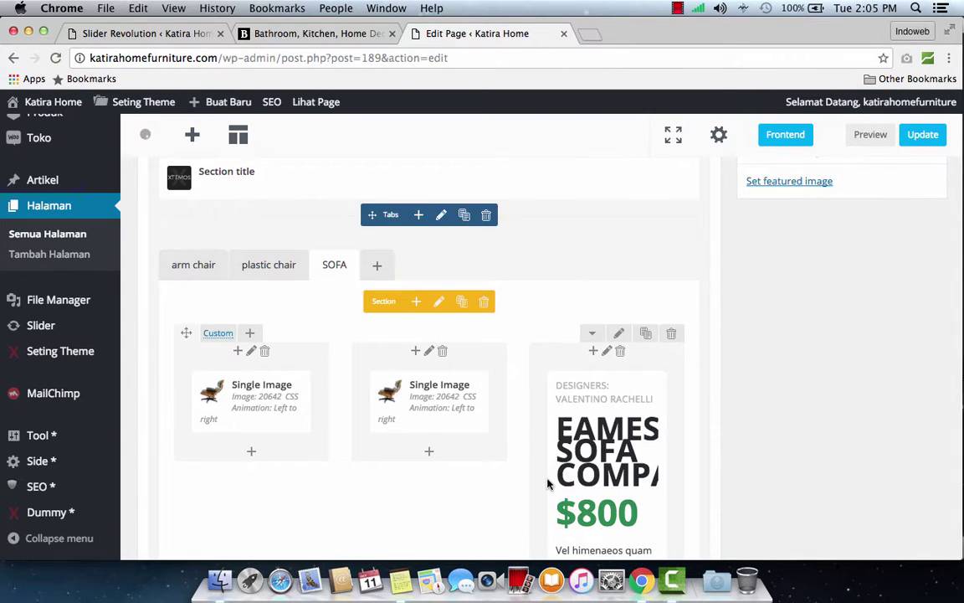
- Set the Sofa section's title to "BOSS CHAIR" and save the section settings
{"action": "scroll", "coordinate": [549, 483], "scroll_direction": "down", "scroll_amount": 1}
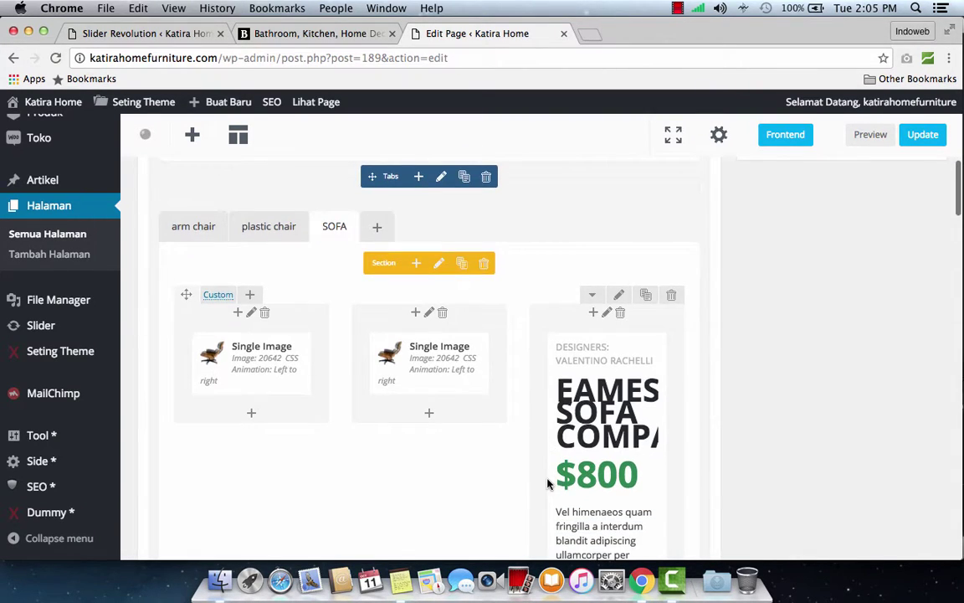
{"action": "left_click", "coordinate": [440, 266]}
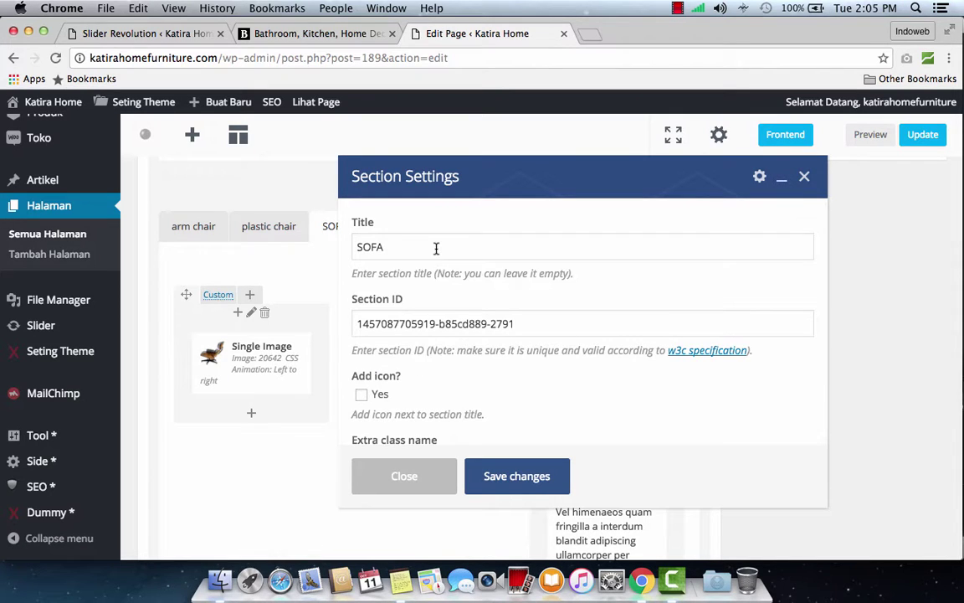
{"action": "double_click", "coordinate": [436, 248]}
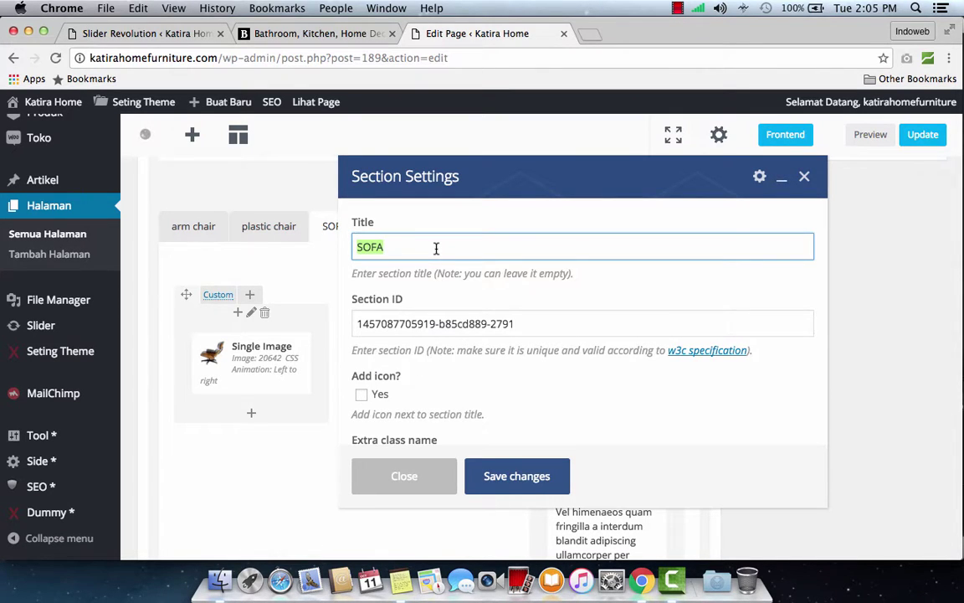
{"action": "type", "text": "BOSS CHAIR"}
{"action": "left_click", "coordinate": [497, 476]}
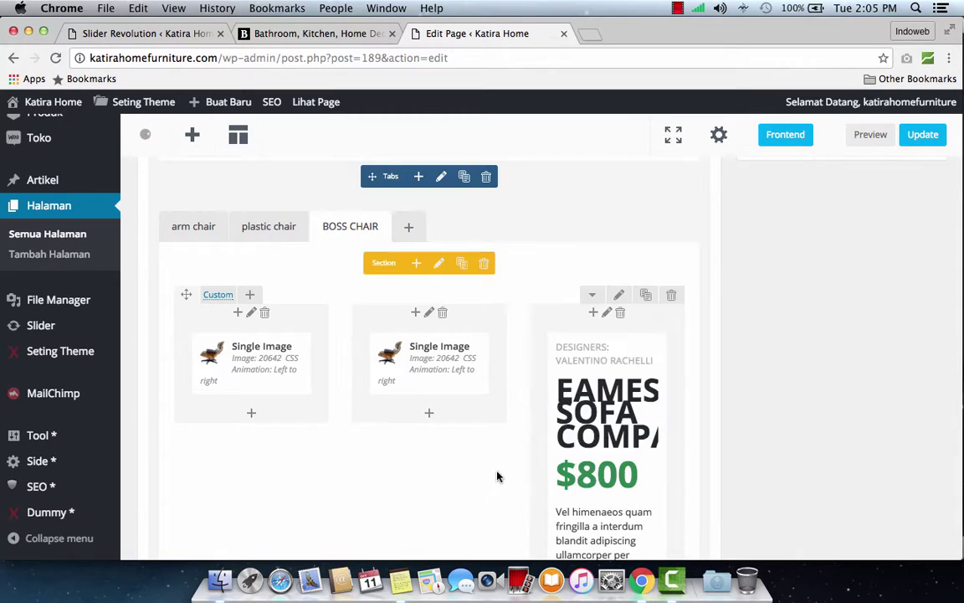
- Set the plastic chair section's title to "OFFICE CHAIR" and save the section settings
{"action": "left_click", "coordinate": [278, 226]}
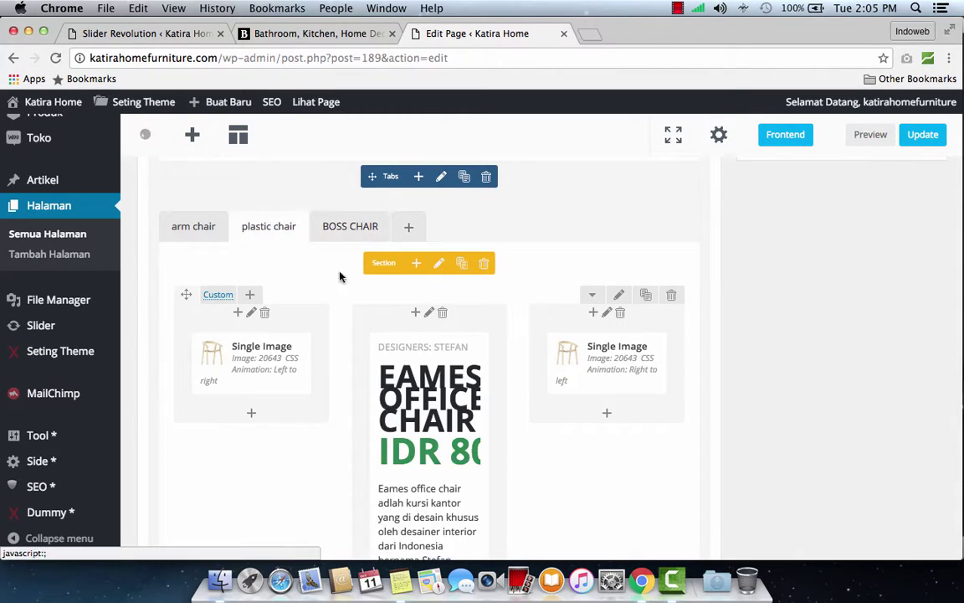
{"action": "left_click", "coordinate": [436, 264]}
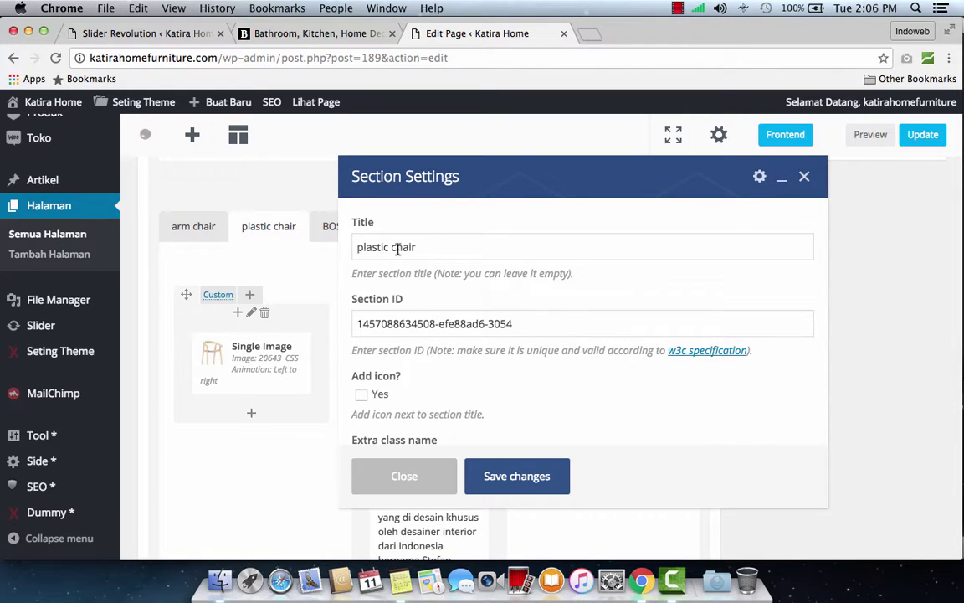
{"action": "double_click", "coordinate": [384, 249]}
{"action": "key", "text": "super+a"}
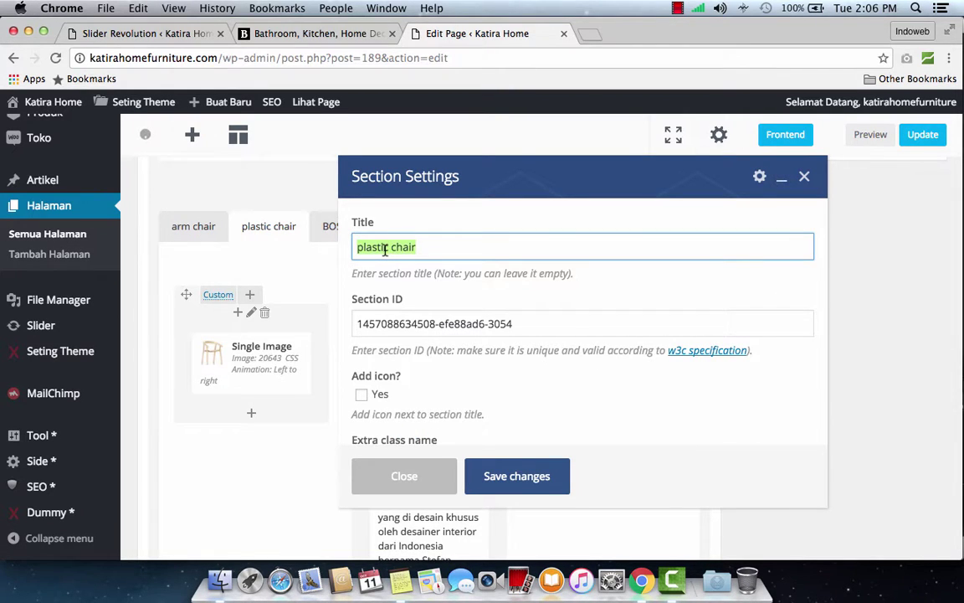
{"action": "type", "text": "OFFICE CHAIR"}
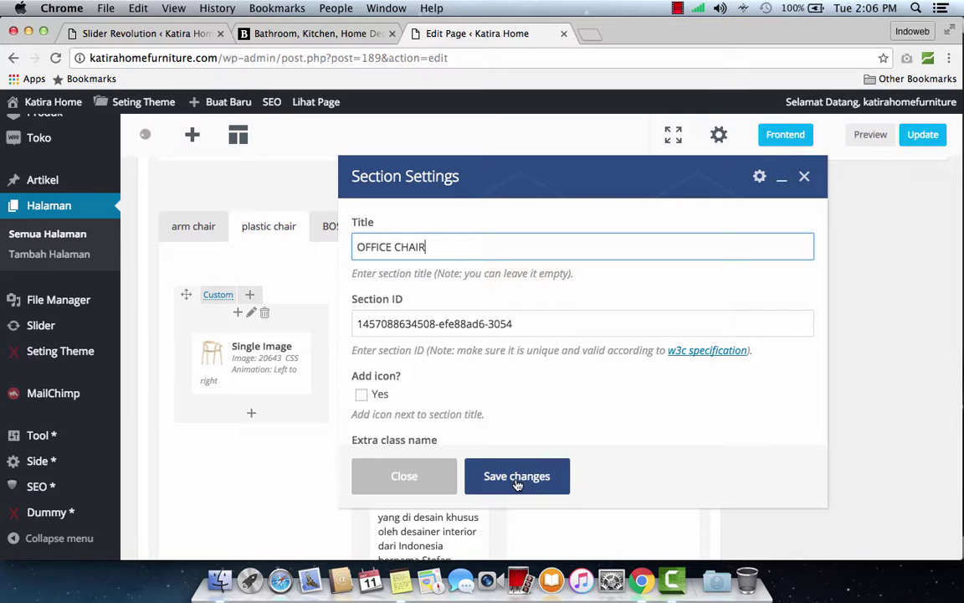
{"action": "left_click", "coordinate": [517, 482]}
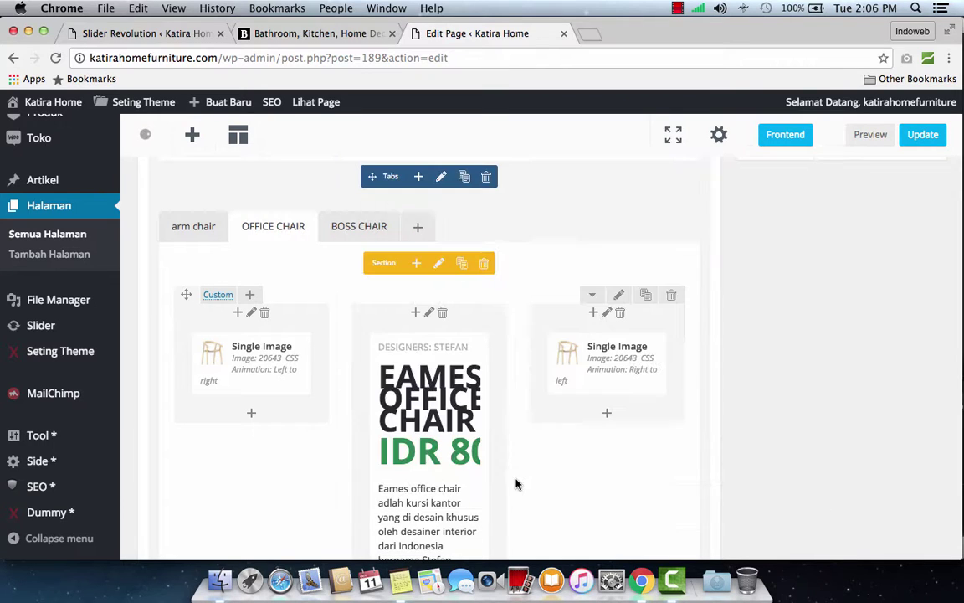
- Change the heading in the Boss Chair tab's Text Block to "EAMES BOSS CHAIR"
{"action": "left_click", "coordinate": [358, 227]}
{"action": "scroll", "coordinate": [586, 419], "scroll_direction": "down", "scroll_amount": 2}
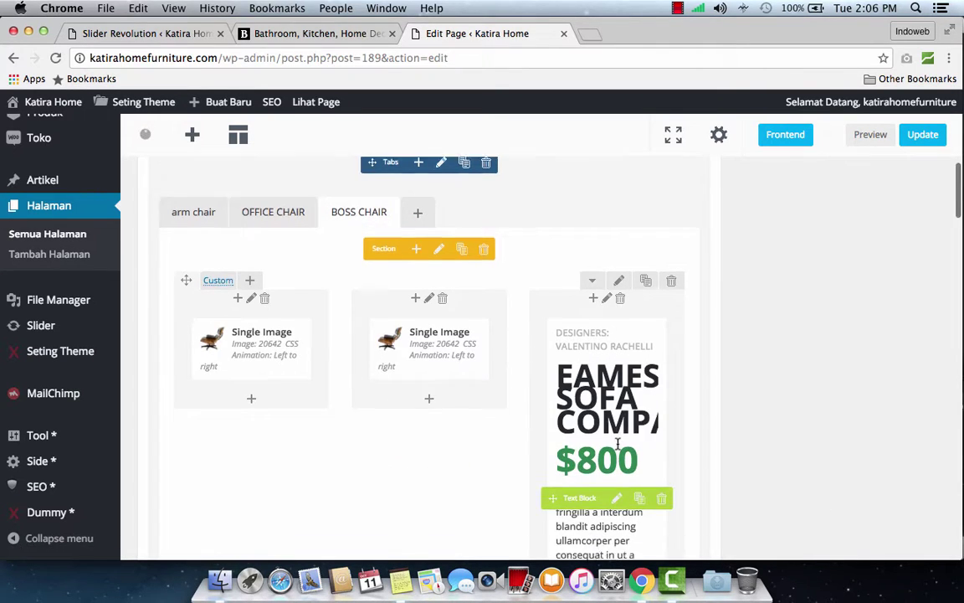
{"action": "left_click", "coordinate": [617, 470]}
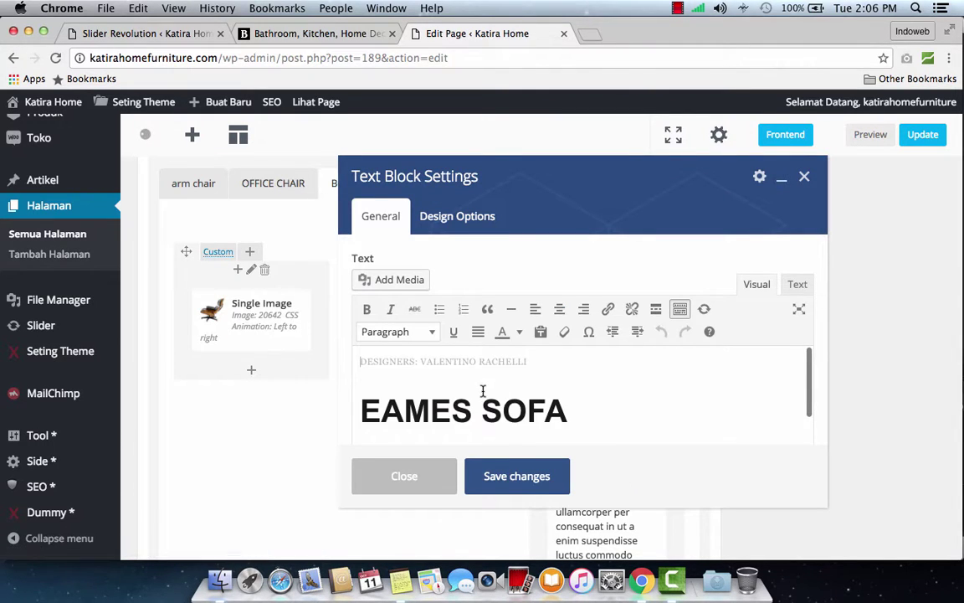
{"action": "scroll", "coordinate": [483, 391], "scroll_direction": "down", "scroll_amount": 3}
{"action": "left_click", "coordinate": [512, 400]}
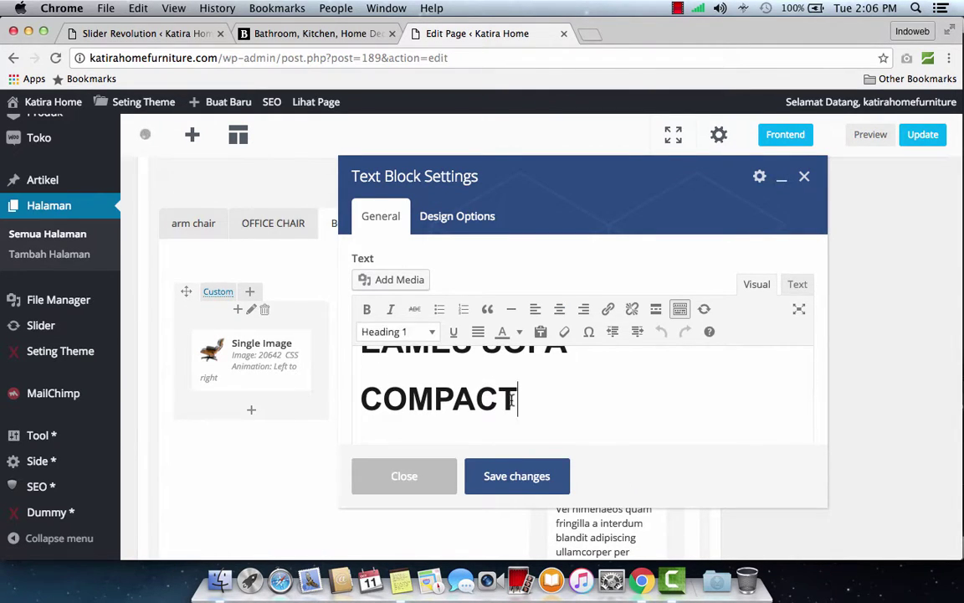
{"action": "key", "text": "BackSpace"}
{"action": "key", "text": "BackSpace"}
{"action": "key", "text": "BackSpace"}
{"action": "key", "text": "BackSpace"}
{"action": "key", "text": "BackSpace"}
{"action": "key", "text": "BackSpace"}
{"action": "key", "text": "BackSpace"}
{"action": "key", "text": "BackSpace"}
{"action": "key", "text": "BackSpace"}
{"action": "key", "text": "BackSpace"}
{"action": "key", "text": "BackSpace"}
{"action": "key", "text": "BackSpace"}
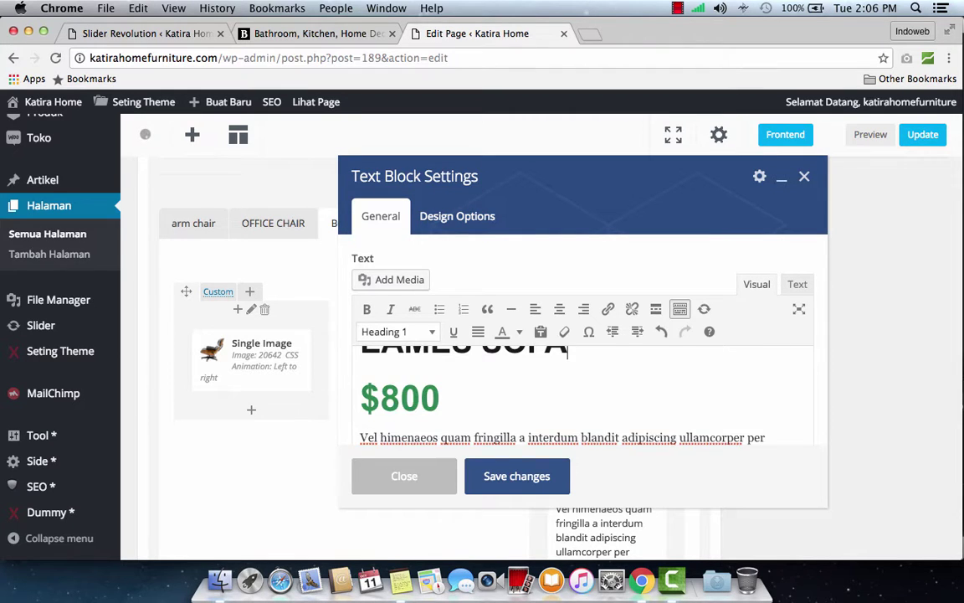
{"action": "type", "text": "B"}
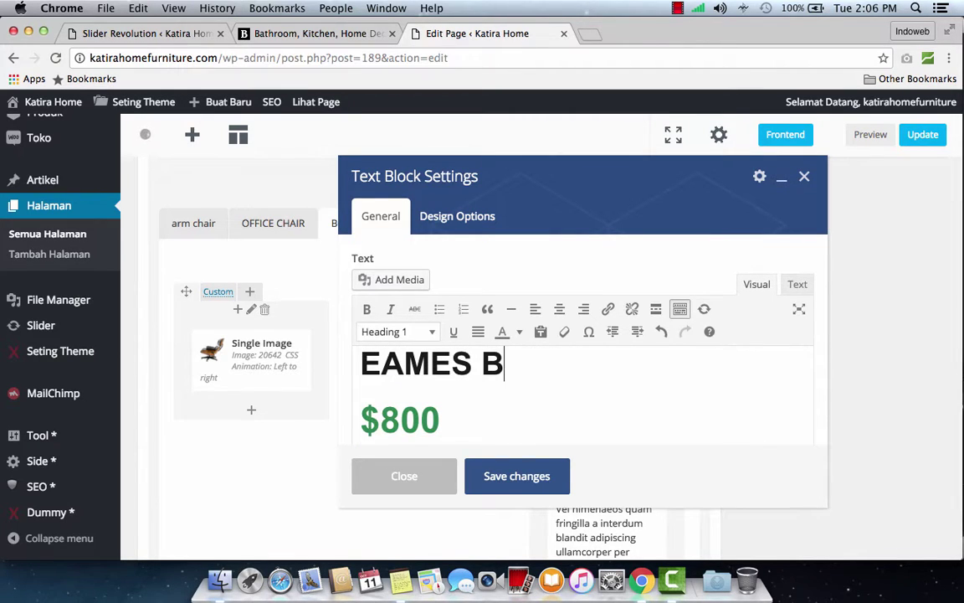
{"action": "type", "text": "OSS CHAIR"}
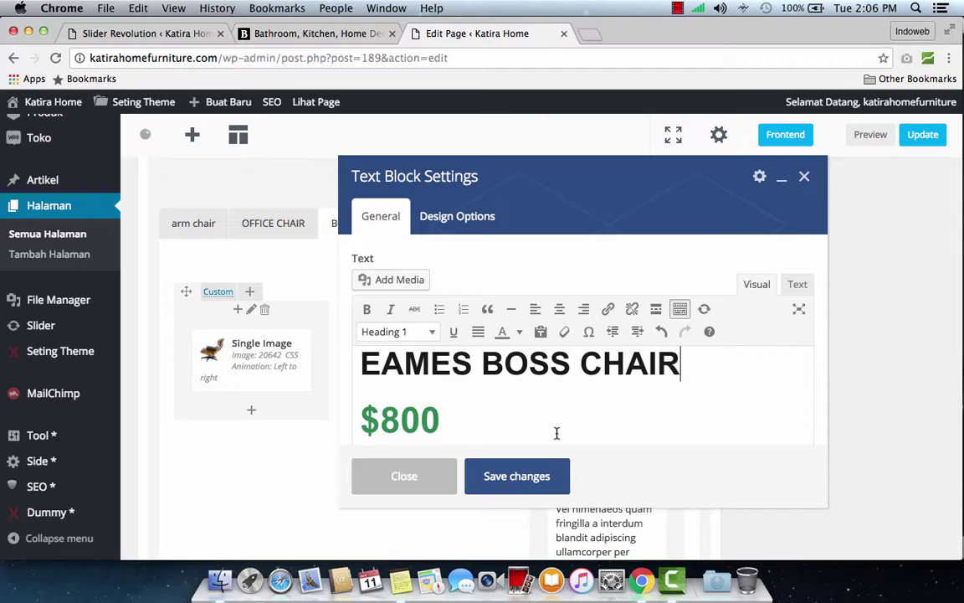
- Replace the designer's name in the DESIGNERS line above the Boss Chair heading with the new designer's first name
{"action": "scroll", "coordinate": [555, 425], "scroll_direction": "up", "scroll_amount": 3}
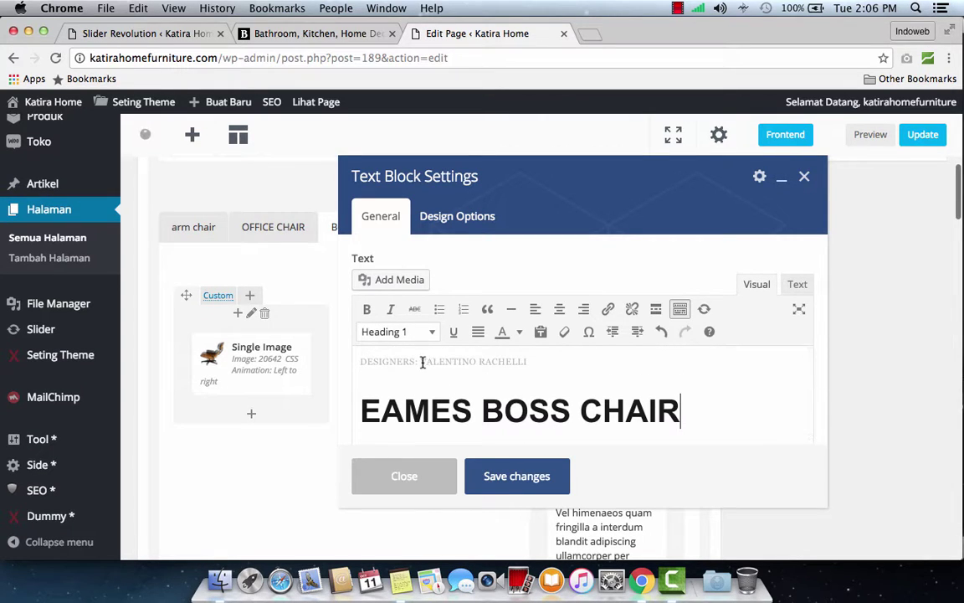
{"action": "left_click", "coordinate": [420, 361]}
{"action": "left_click", "coordinate": [534, 362], "text": "shift"}
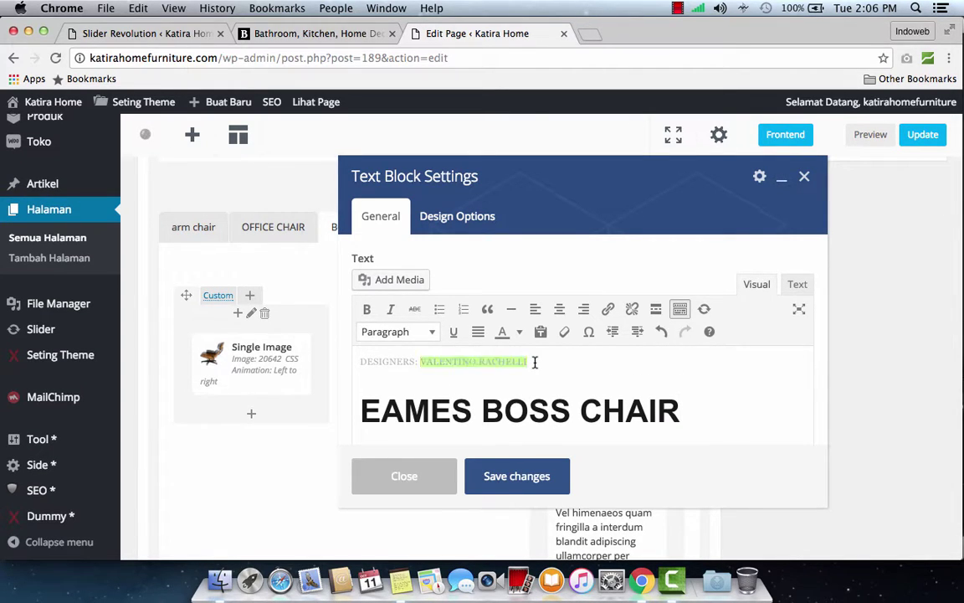
{"action": "type", "text": "SIGNERS: STEFAN"}
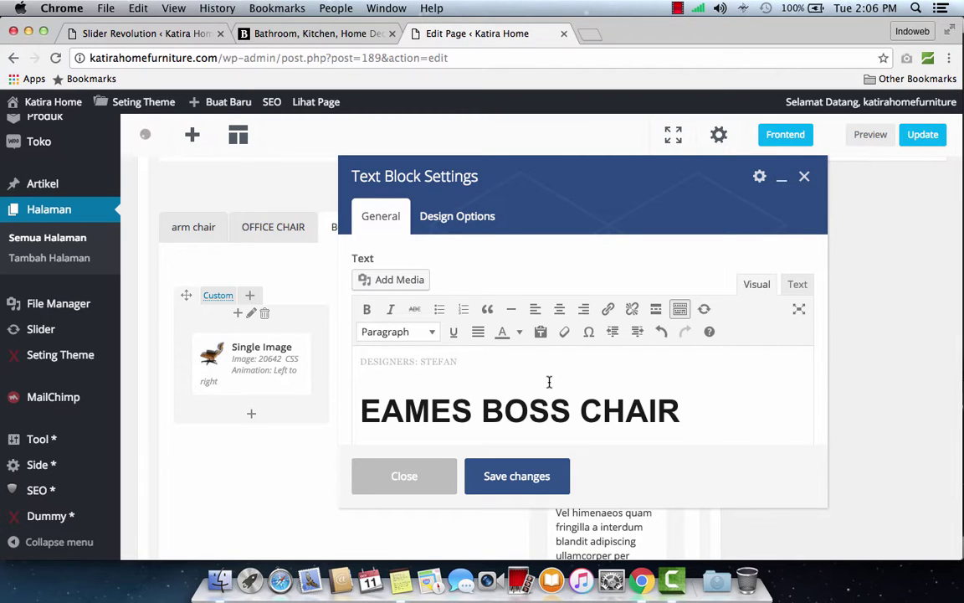
- Change the green price heading in the Boss Chair text to "IDR 800K"
{"action": "scroll", "coordinate": [549, 381], "scroll_direction": "down", "scroll_amount": 3}
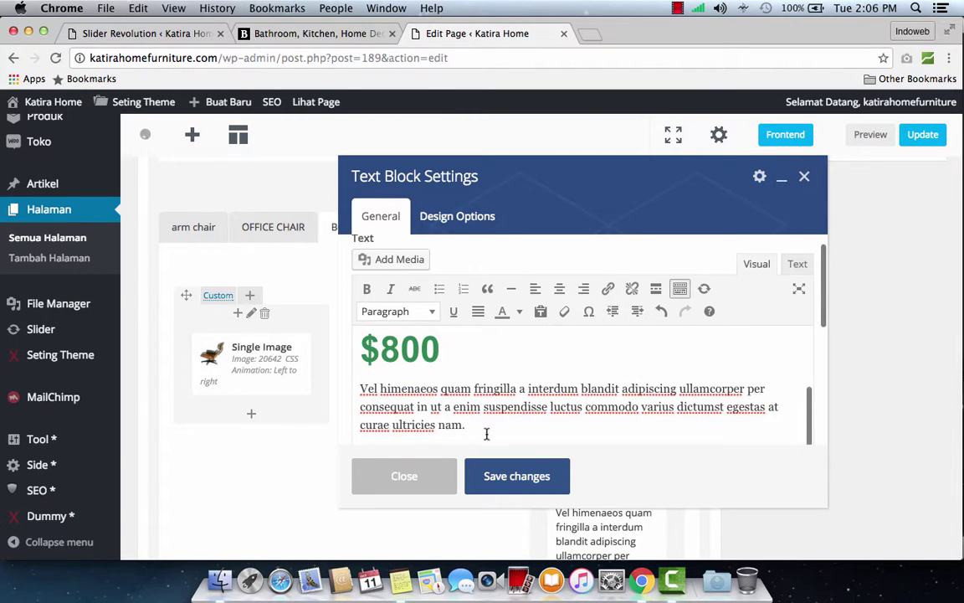
{"action": "left_click", "coordinate": [362, 389], "text": "shift"}
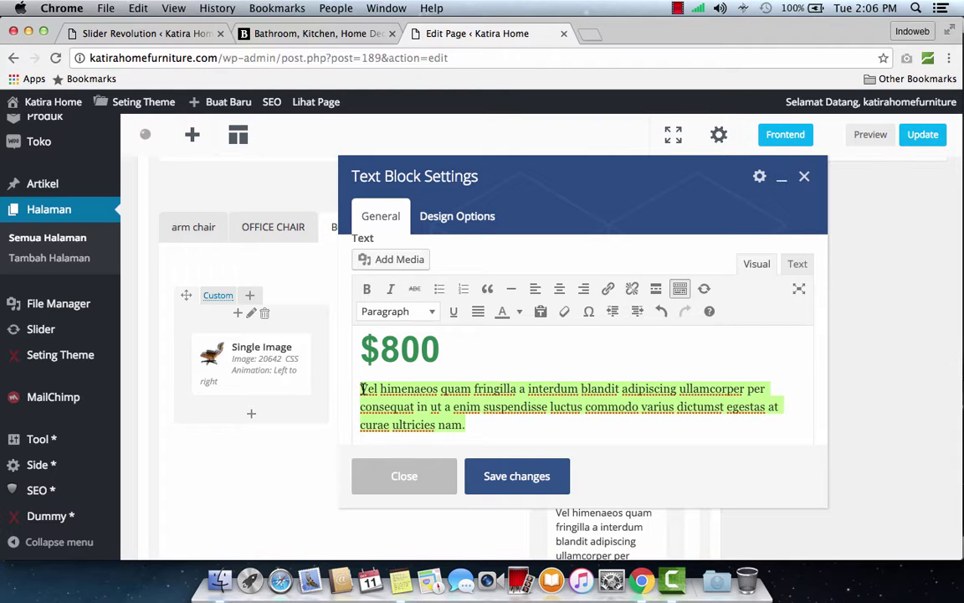
{"action": "left_click", "coordinate": [383, 349]}
{"action": "key", "text": "BackSpace"}
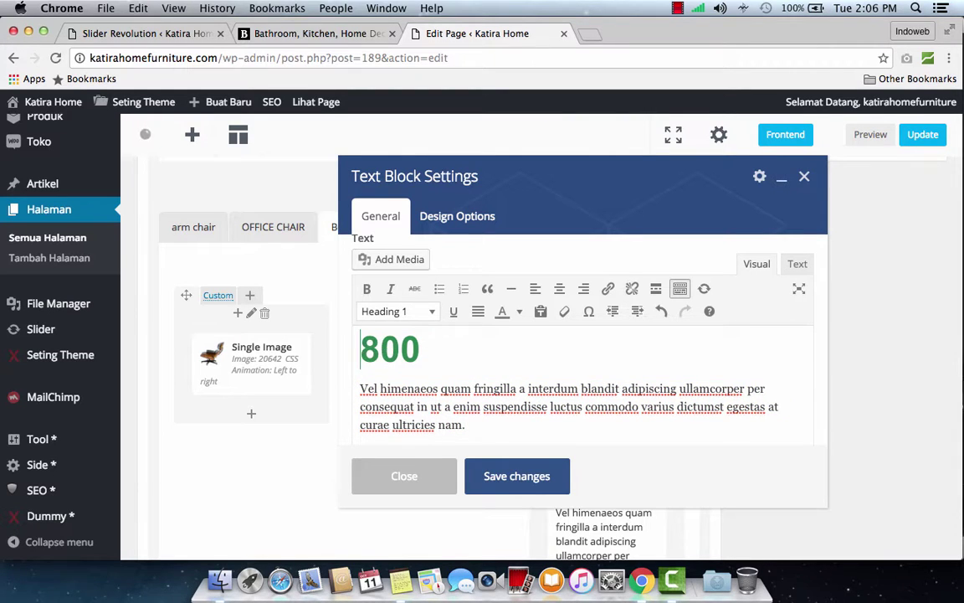
{"action": "type", "text": "IDR 800"}
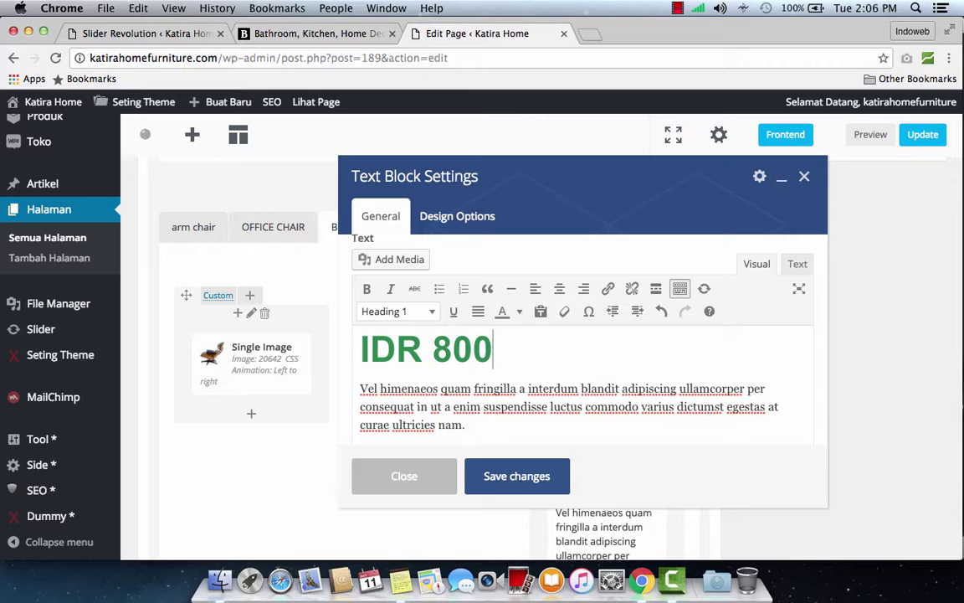
{"action": "type", "text": "K"}
- Replace the placeholder paragraph with "Eames boss chair adalah kursi bos yang didesain khusus oleh desainer interior asal Indonesia bernama" followed by the designer's first name
{"action": "left_click", "coordinate": [478, 410]}
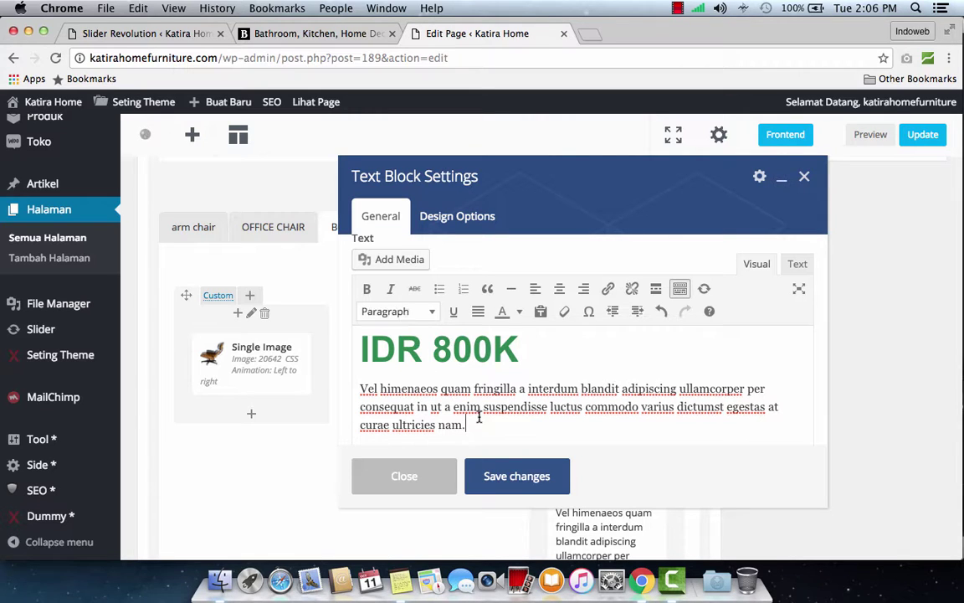
{"action": "triple_click", "coordinate": [363, 390]}
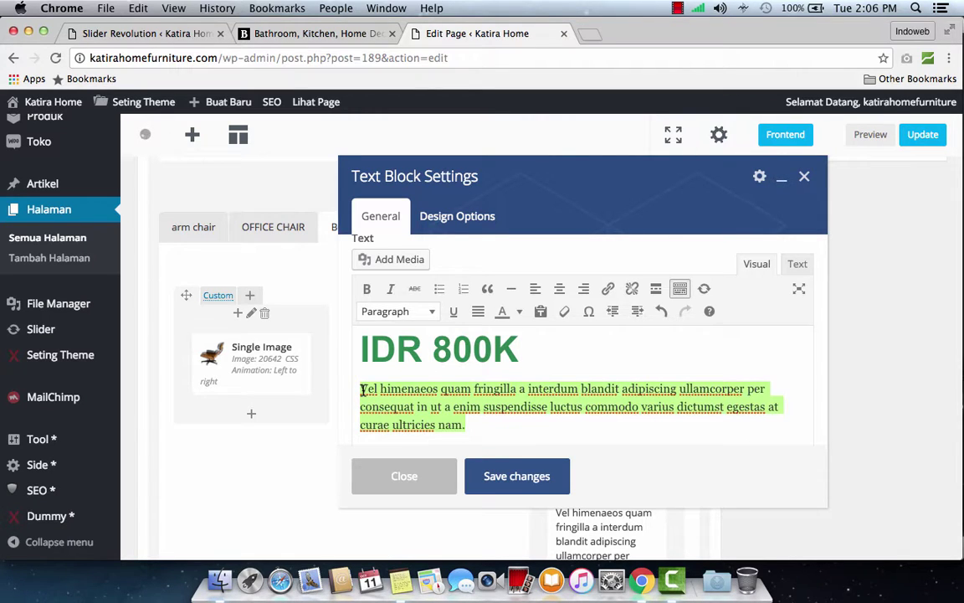
{"action": "type", "text": "EAMES BOSS CHAIR"}
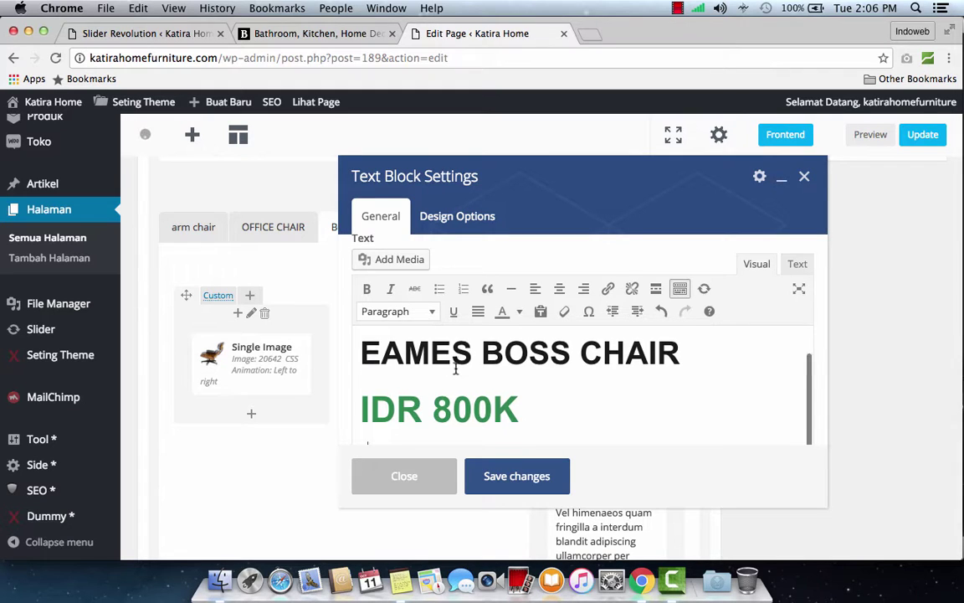
{"action": "scroll", "coordinate": [455, 368], "scroll_direction": "down", "scroll_amount": 1}
{"action": "type", "text": "ames "}
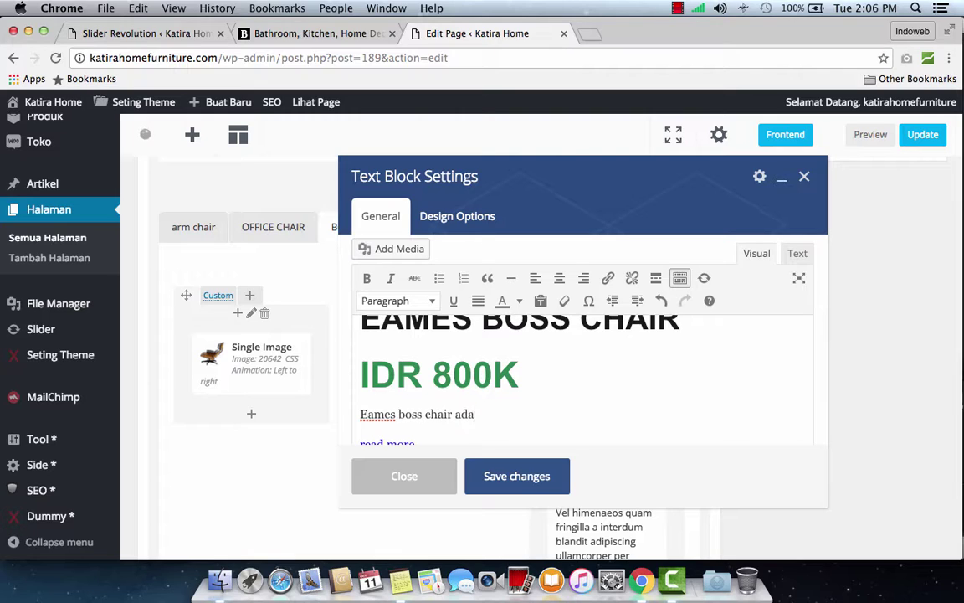
{"action": "type", "text": "boss chair adalah kursi bos yang"}
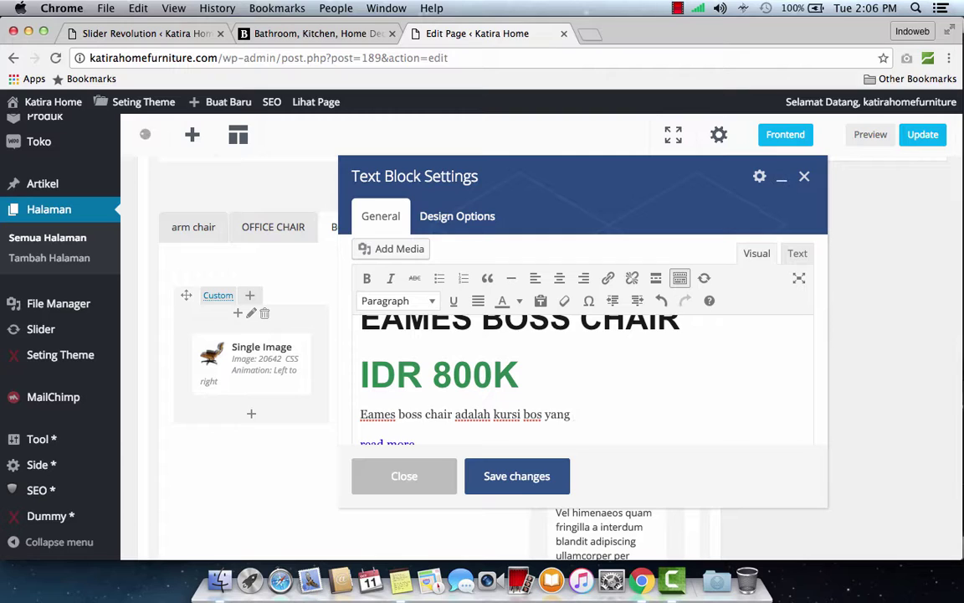
{"action": "type", "text": "esain khusus oleh d"}
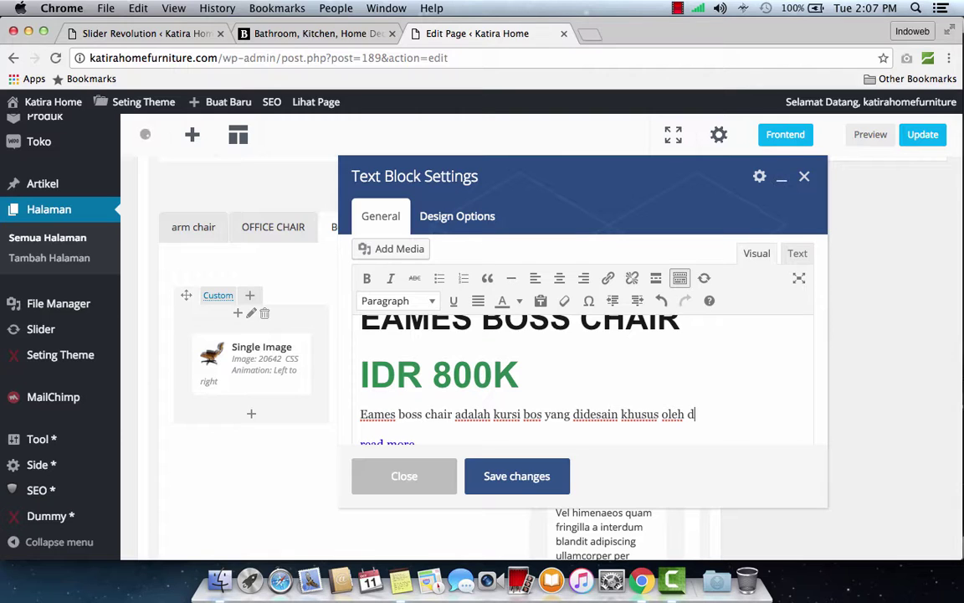
{"action": "type", "text": "esainer interior"}
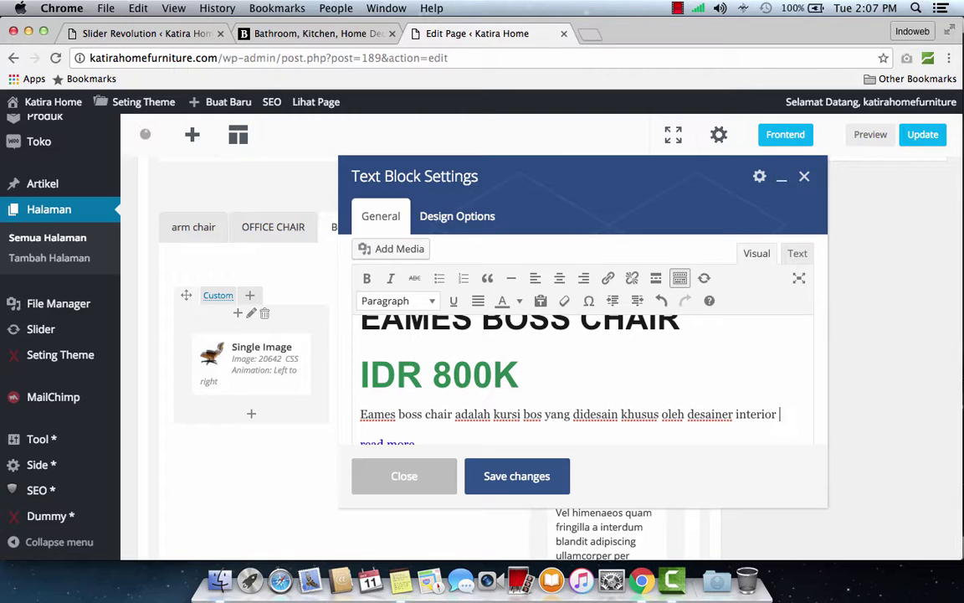
{"action": "type", "text": " asal Indone"}
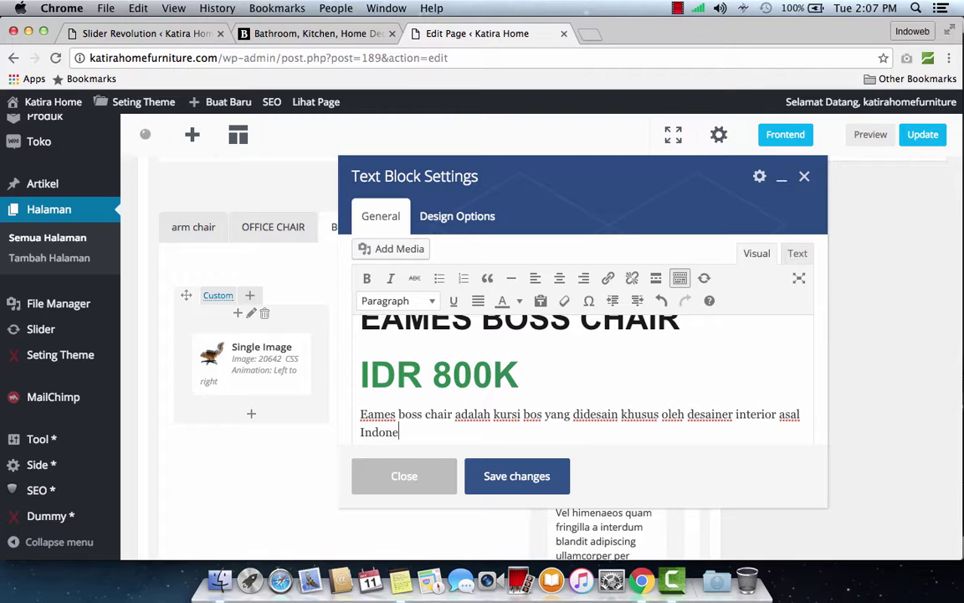
{"action": "type", "text": "sia bernama Stefan."}
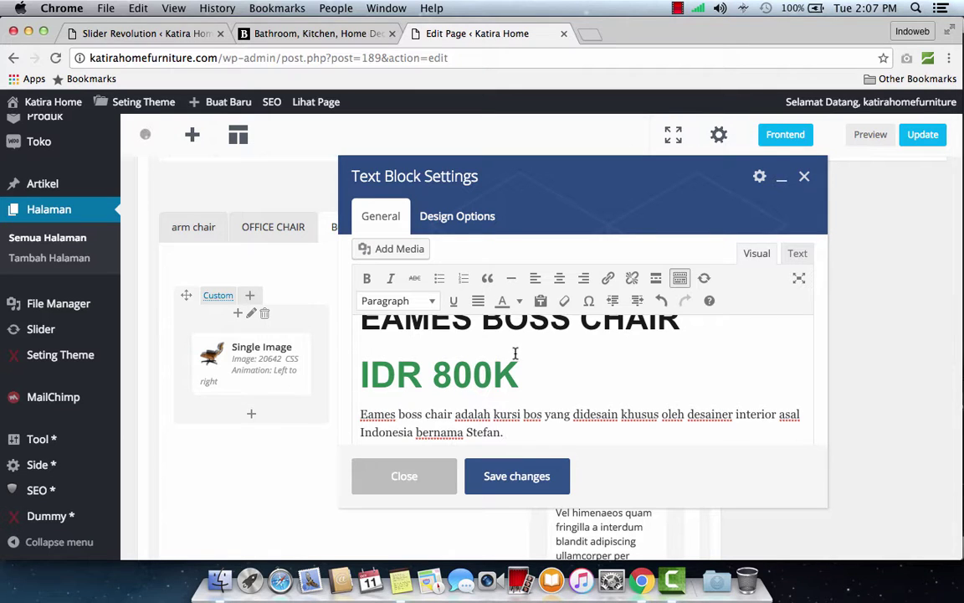
- Open the "read more" link for editing and copy the address of the Home Office Desk category from the live homepage
{"action": "scroll", "coordinate": [514, 353], "scroll_direction": "down", "scroll_amount": 2}
{"action": "left_click", "coordinate": [428, 423]}
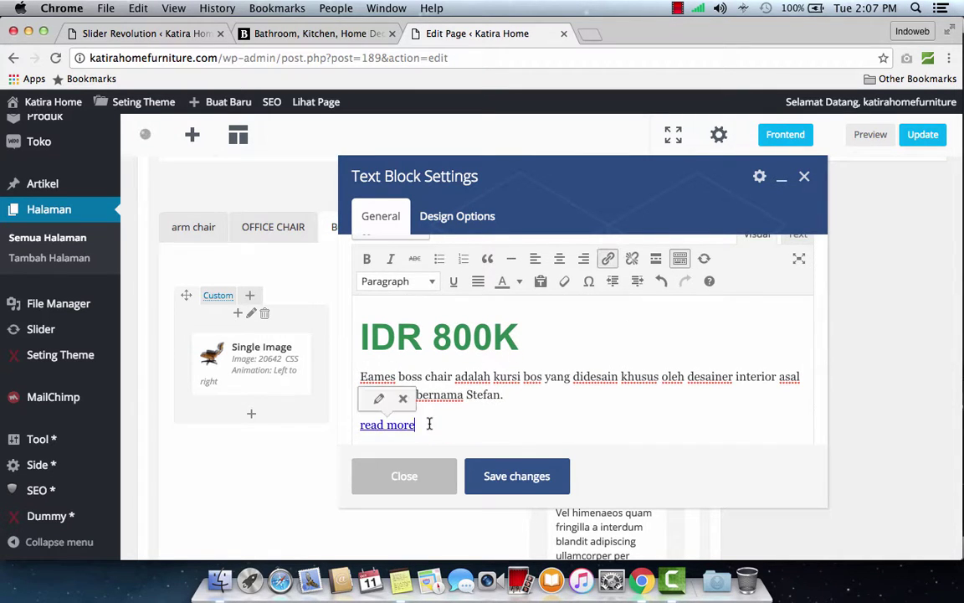
{"action": "left_click", "coordinate": [379, 399]}
{"action": "left_click", "coordinate": [266, 34]}
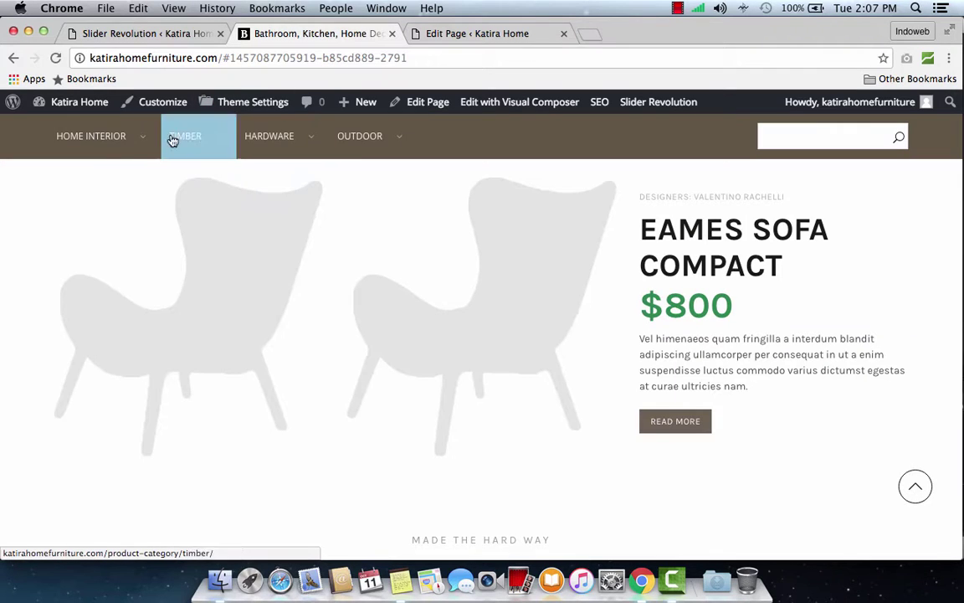
{"action": "mouse_move", "coordinate": [110, 144]}
{"action": "mouse_move", "coordinate": [178, 267]}
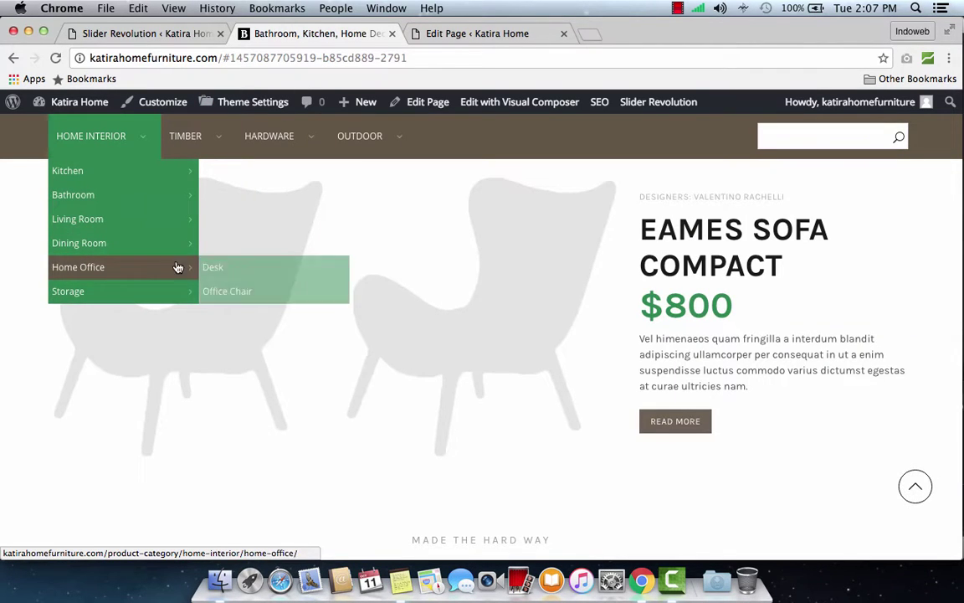
{"action": "right_click", "coordinate": [233, 269]}
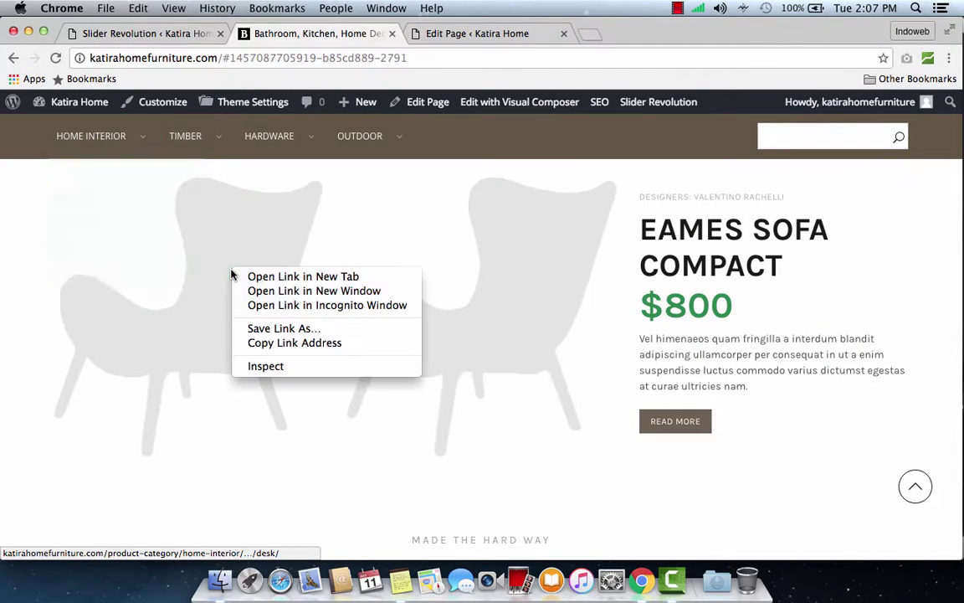
{"action": "left_click", "coordinate": [282, 343]}
- Set the link's URL to the copied Desk category address and its text to "Belanja Sekarang", and update the link
{"action": "left_click", "coordinate": [473, 34]}
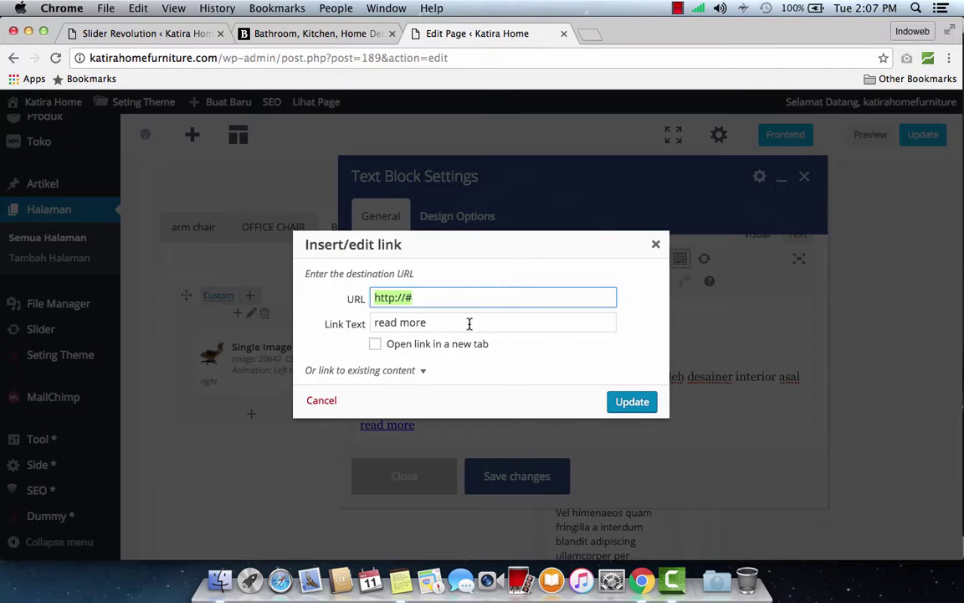
{"action": "key", "text": "super+v"}
{"action": "key", "text": "Tab"}
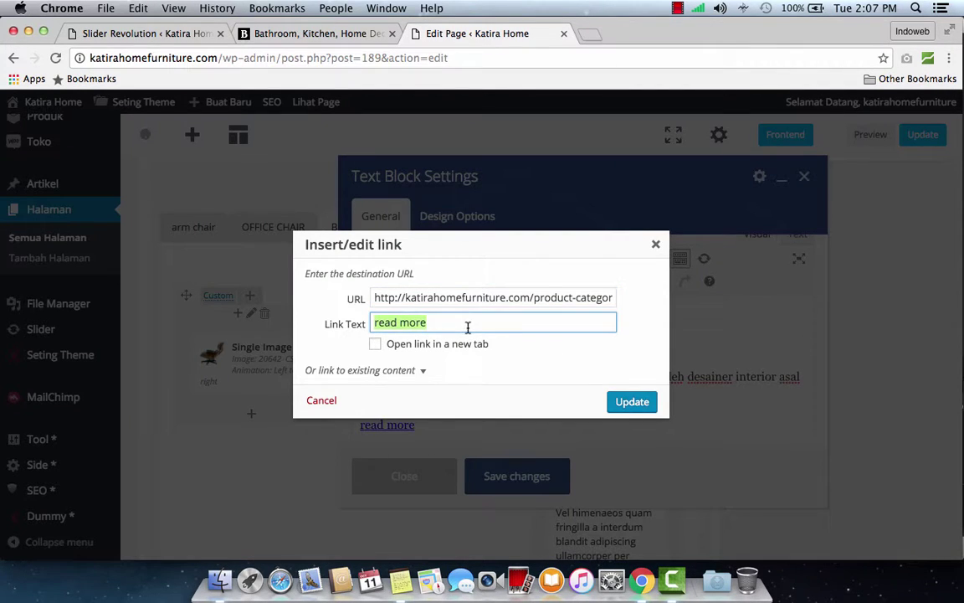
{"action": "type", "text": "Bela"}
{"action": "left_click", "coordinate": [467, 341]}
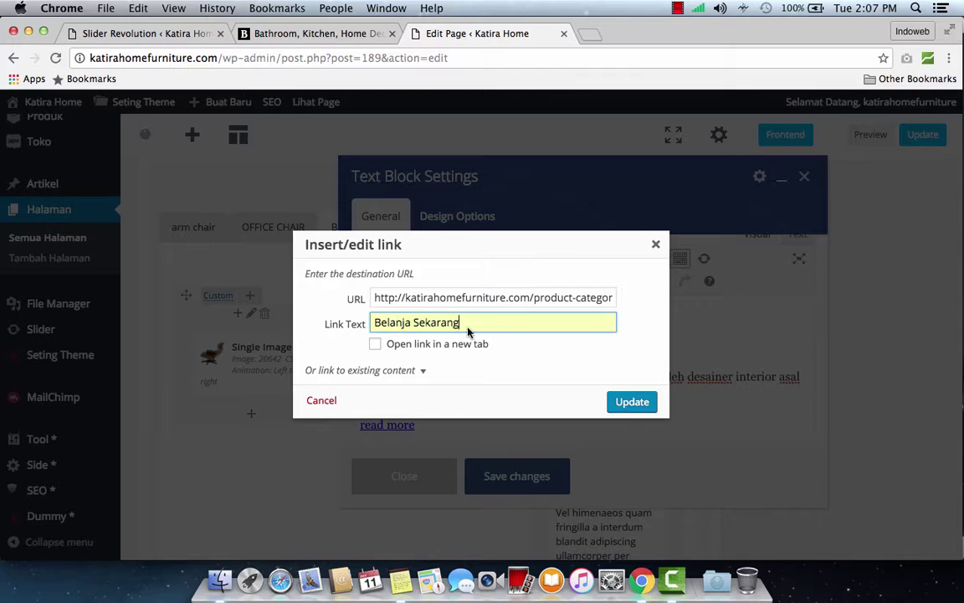
{"action": "left_click", "coordinate": [632, 402]}
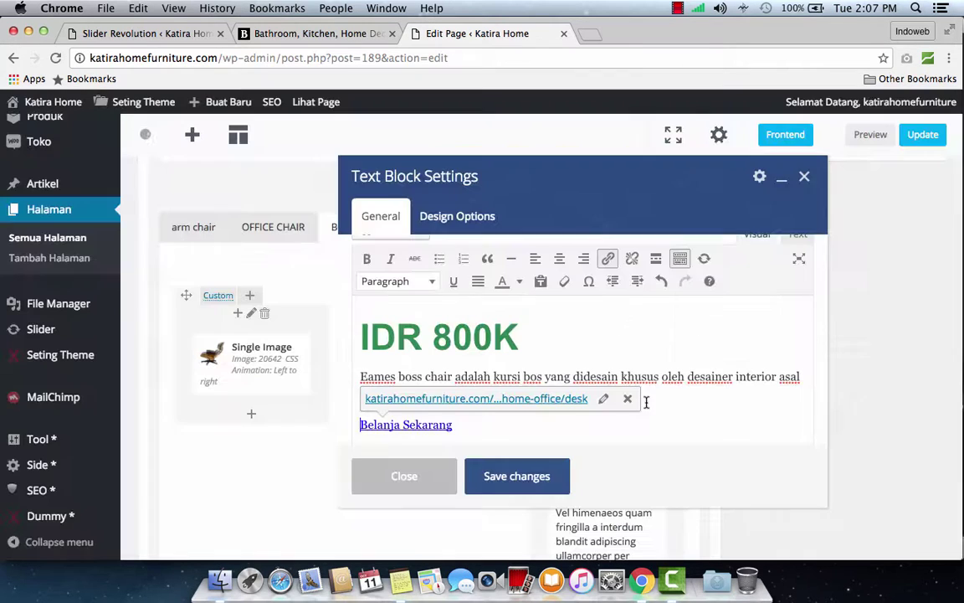
- Save the Boss Chair Text Block changes and update the Home furniture page
{"action": "left_click", "coordinate": [535, 486]}
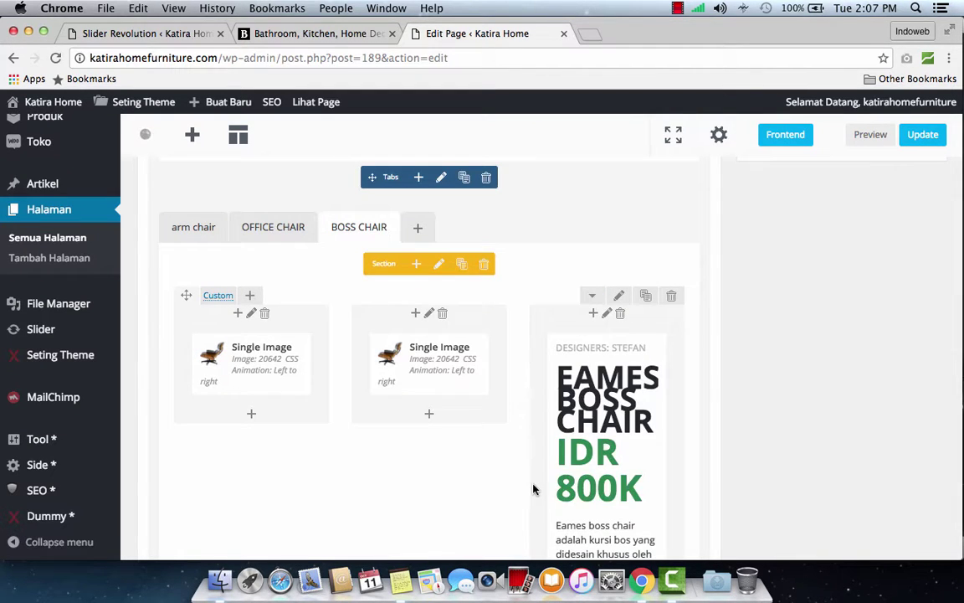
{"action": "left_click", "coordinate": [920, 139]}
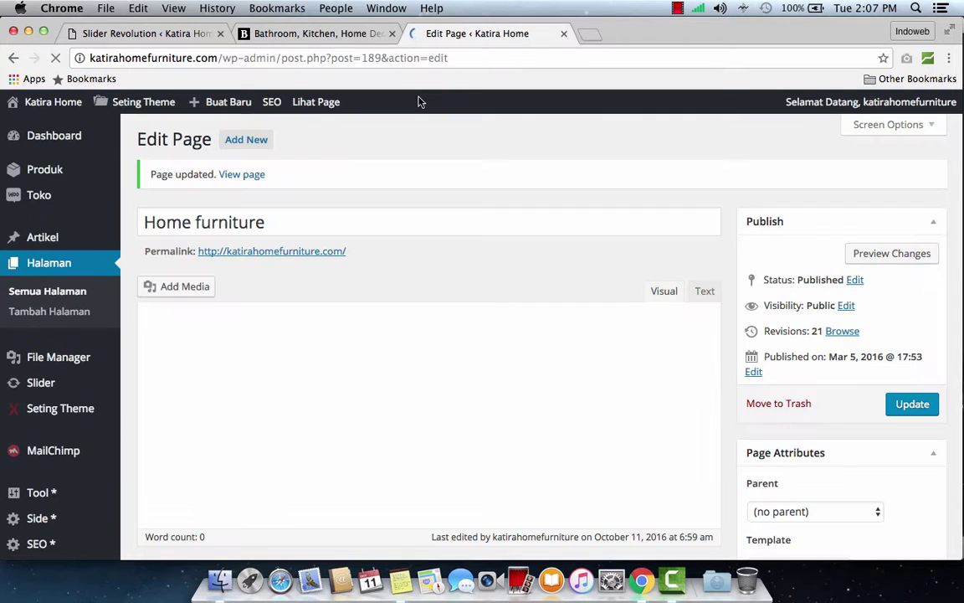
- Reload the live homepage and examine the Arm Chair, Office Chair and Boss Chair tabs in the Arivals section
{"action": "left_click", "coordinate": [315, 34]}
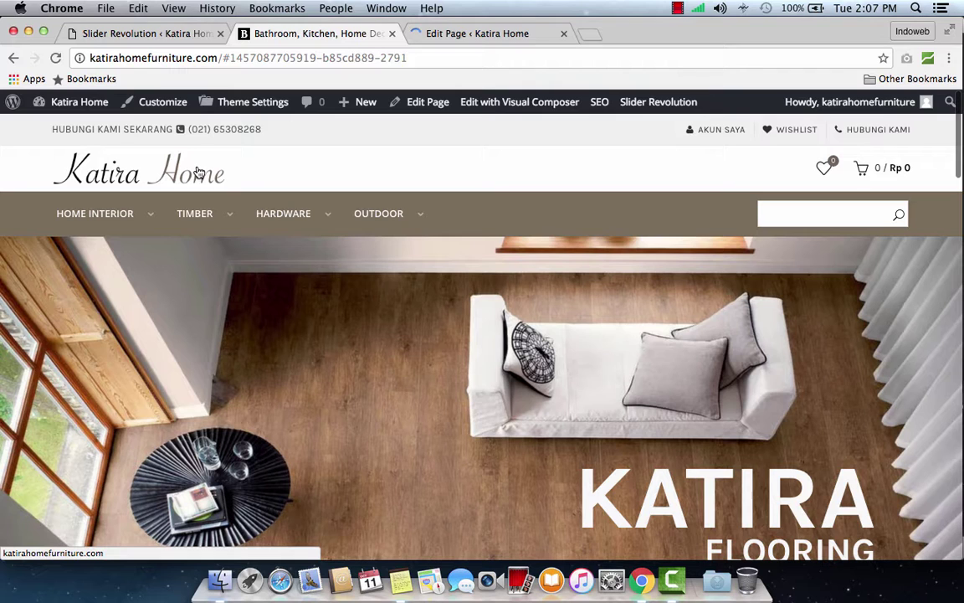
{"action": "left_click", "coordinate": [198, 172]}
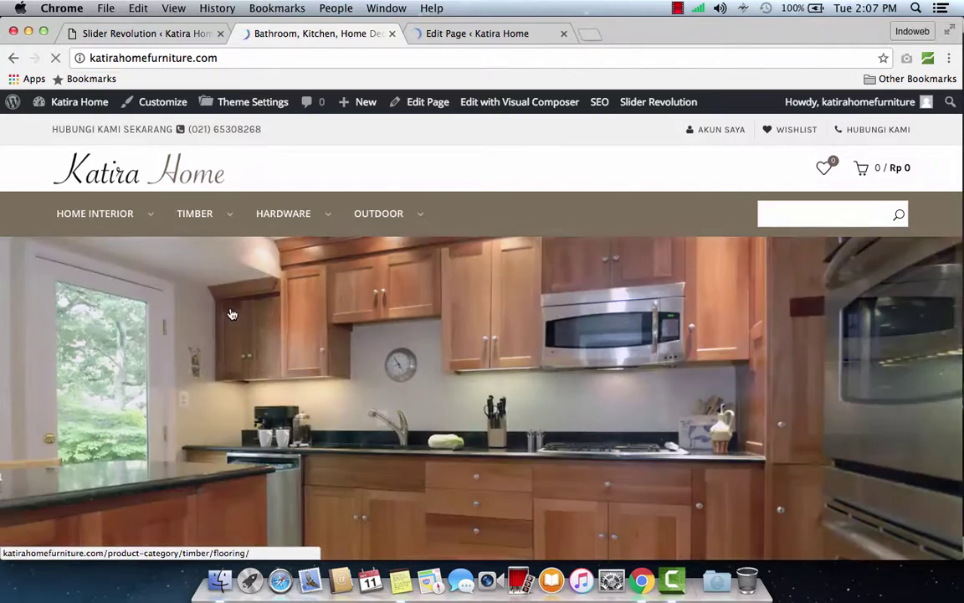
{"action": "scroll", "coordinate": [232, 314], "scroll_direction": "down", "scroll_amount": 10}
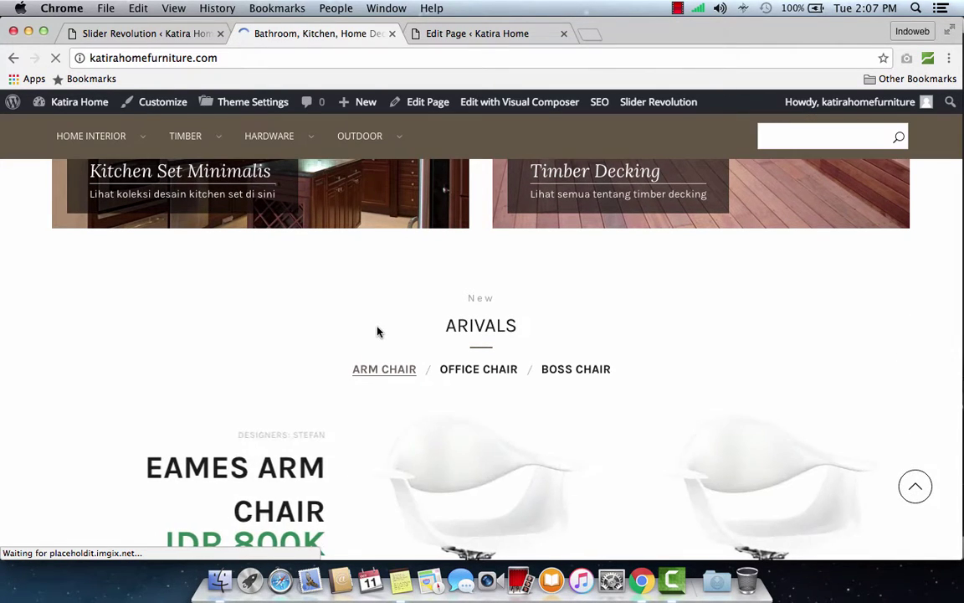
{"action": "scroll", "coordinate": [377, 331], "scroll_direction": "down", "scroll_amount": 2}
{"action": "left_click", "coordinate": [489, 298]}
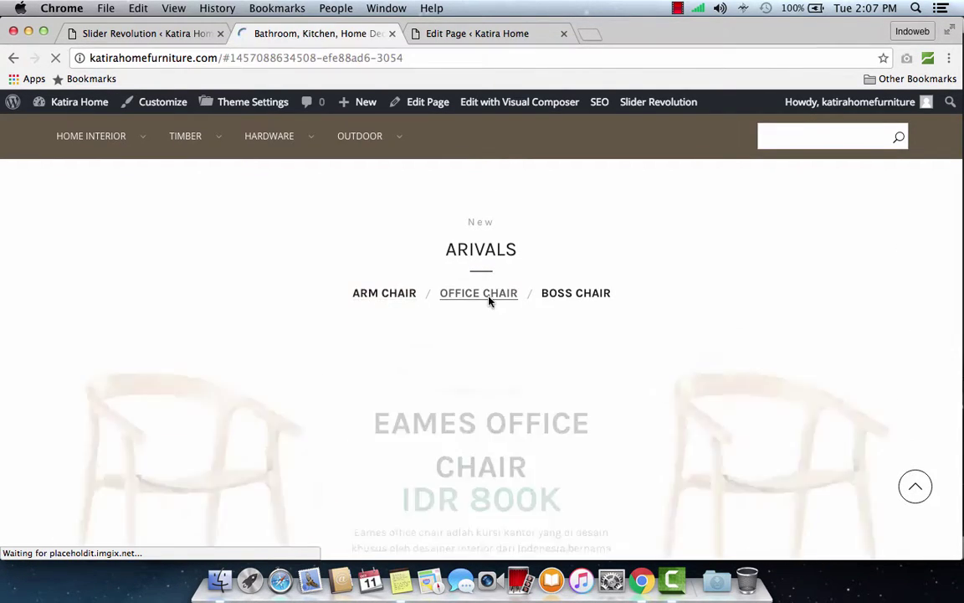
{"action": "scroll", "coordinate": [490, 299], "scroll_direction": "down", "scroll_amount": 2}
{"action": "left_click", "coordinate": [567, 203]}
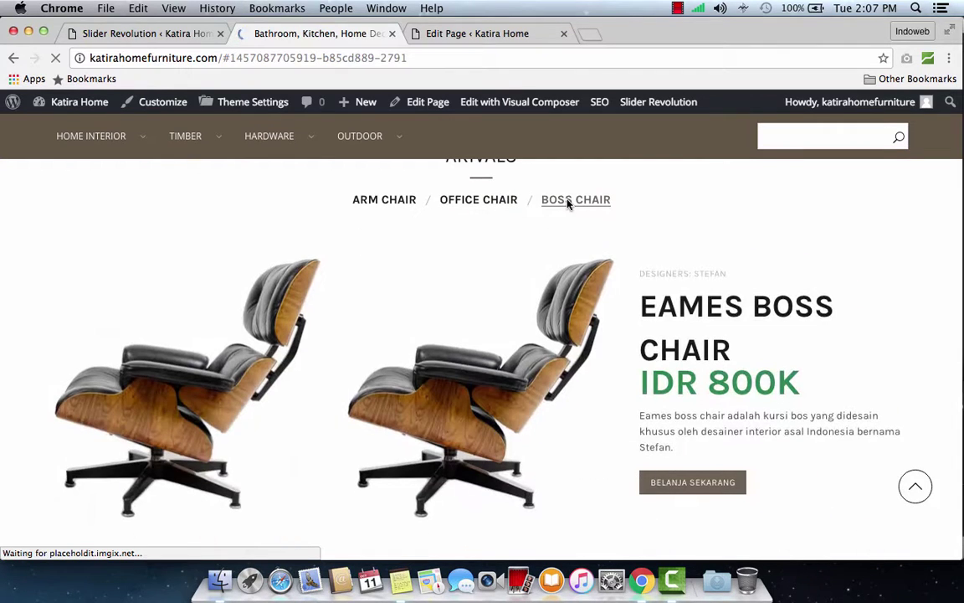
{"action": "left_click", "coordinate": [467, 201]}
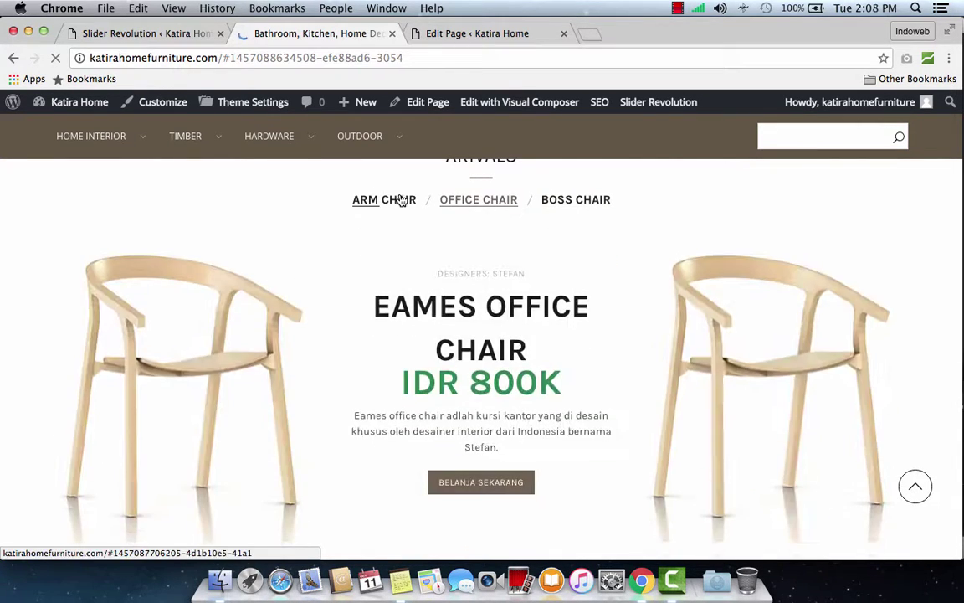
{"action": "left_click", "coordinate": [400, 199]}
{"action": "left_click", "coordinate": [485, 202]}
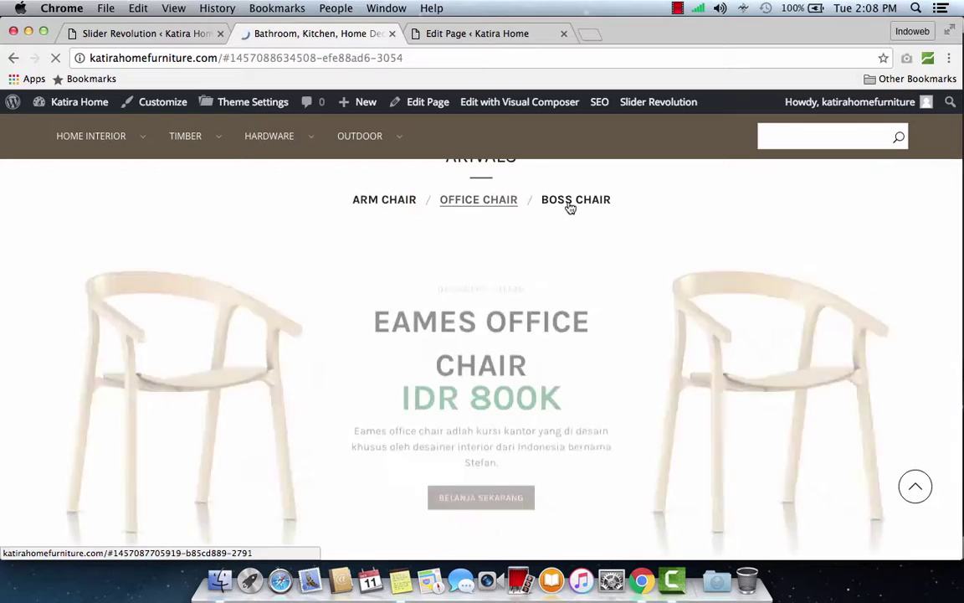
{"action": "left_click", "coordinate": [569, 205]}
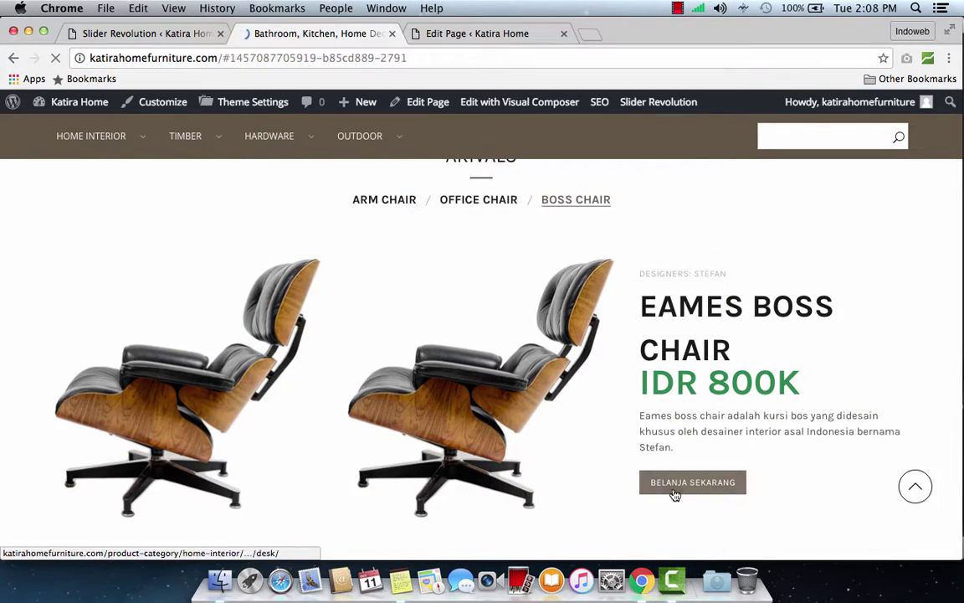
{"action": "scroll", "coordinate": [562, 371], "scroll_direction": "down", "scroll_amount": 5}
{"action": "scroll", "coordinate": [563, 371], "scroll_direction": "up", "scroll_amount": 15}
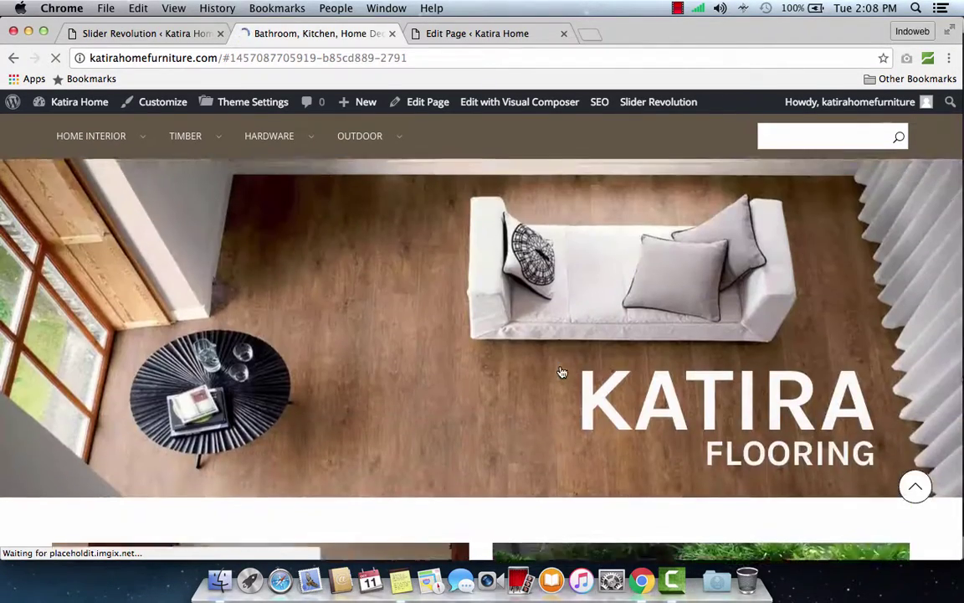
- Examine the finished live homepage from the image slider through the sample products to the footer and the Arivals section
{"action": "scroll", "coordinate": [562, 371], "scroll_direction": "down", "scroll_amount": 15}
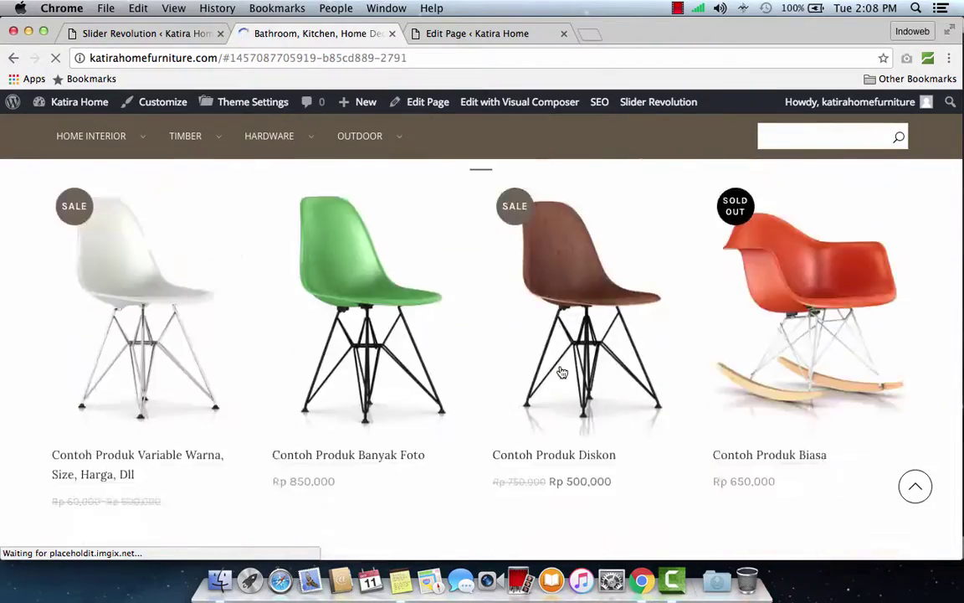
{"action": "scroll", "coordinate": [562, 371], "scroll_direction": "down", "scroll_amount": 3}
{"action": "scroll", "coordinate": [563, 372], "scroll_direction": "up", "scroll_amount": 10}
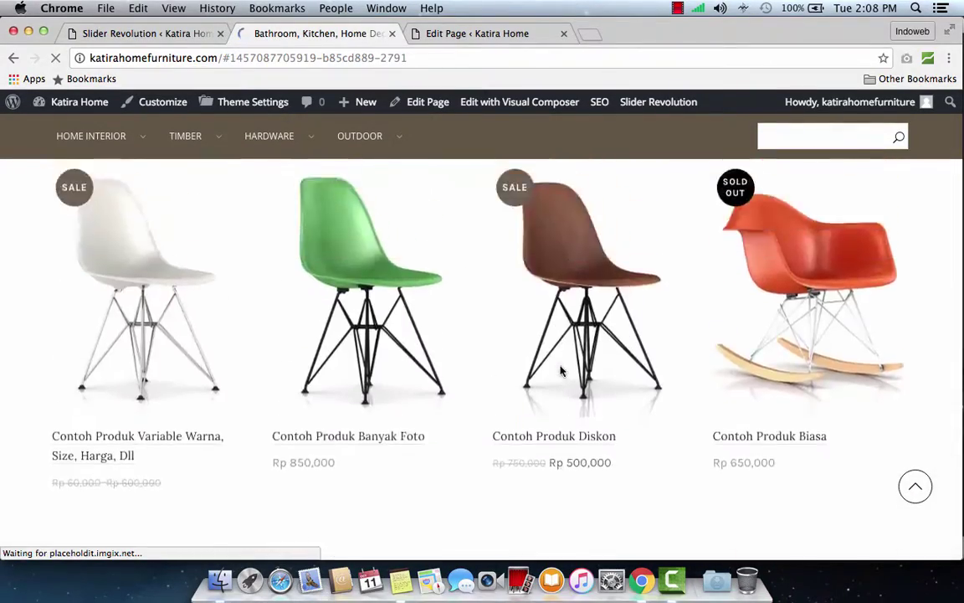
{"action": "scroll", "coordinate": [562, 372], "scroll_direction": "up", "scroll_amount": 10}
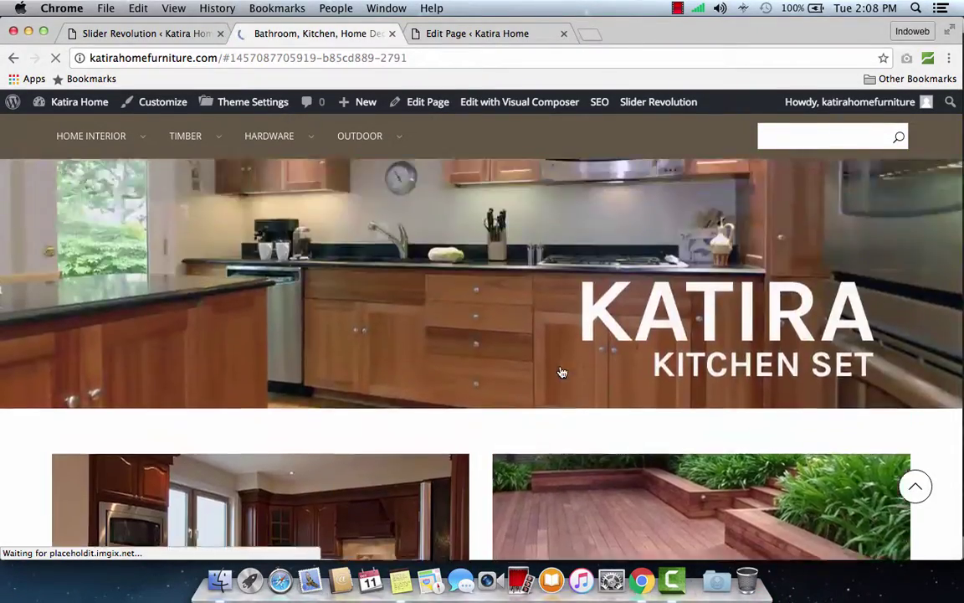
{"action": "scroll", "coordinate": [562, 371], "scroll_direction": "down", "scroll_amount": 15}
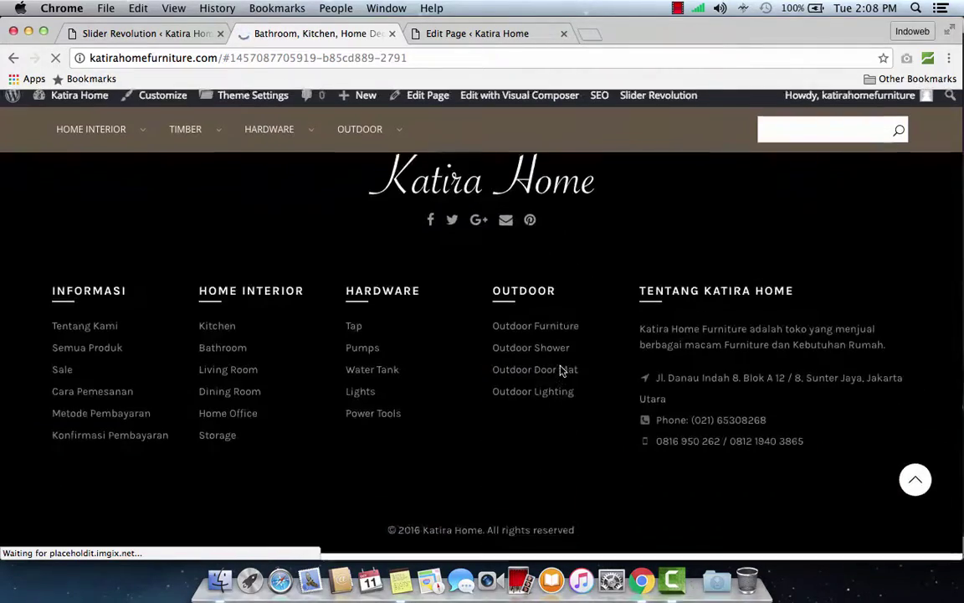
{"action": "scroll", "coordinate": [562, 371], "scroll_direction": "up", "scroll_amount": 8}
{"action": "scroll", "coordinate": [563, 372], "scroll_direction": "up", "scroll_amount": 4}
{"action": "scroll", "coordinate": [541, 349], "scroll_direction": "up", "scroll_amount": 3}
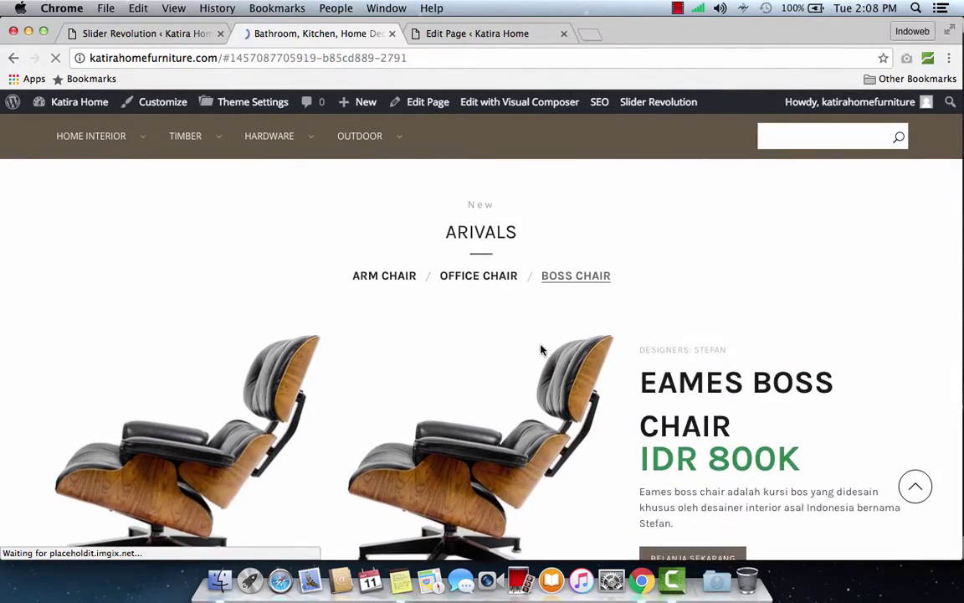
- Show the Arm Chair tab in the Arivals section and review it together with the homepage slider
{"action": "left_click", "coordinate": [384, 308]}
{"action": "scroll", "coordinate": [383, 309], "scroll_direction": "up", "scroll_amount": 6}
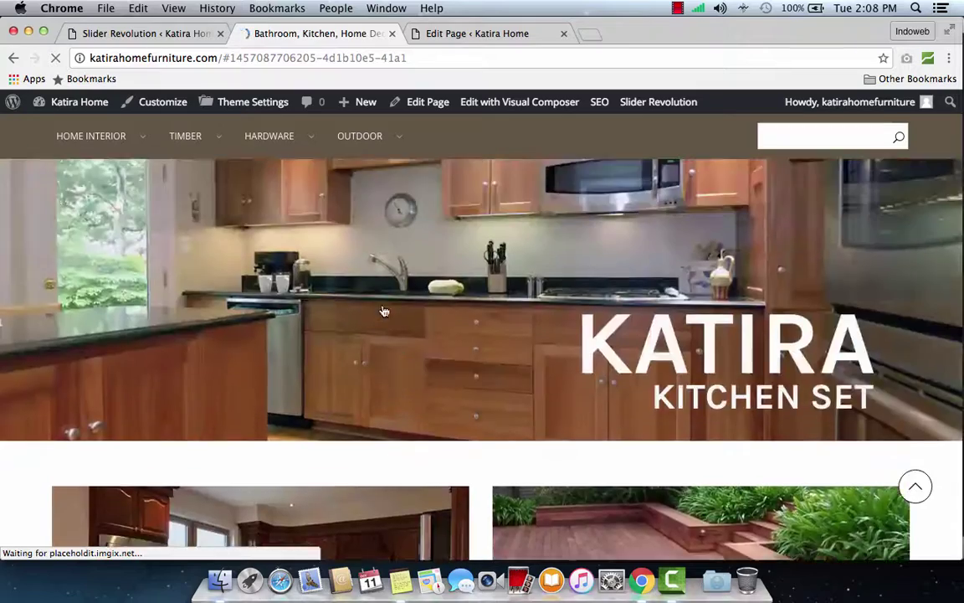
{"action": "scroll", "coordinate": [384, 309], "scroll_direction": "down", "scroll_amount": 6}
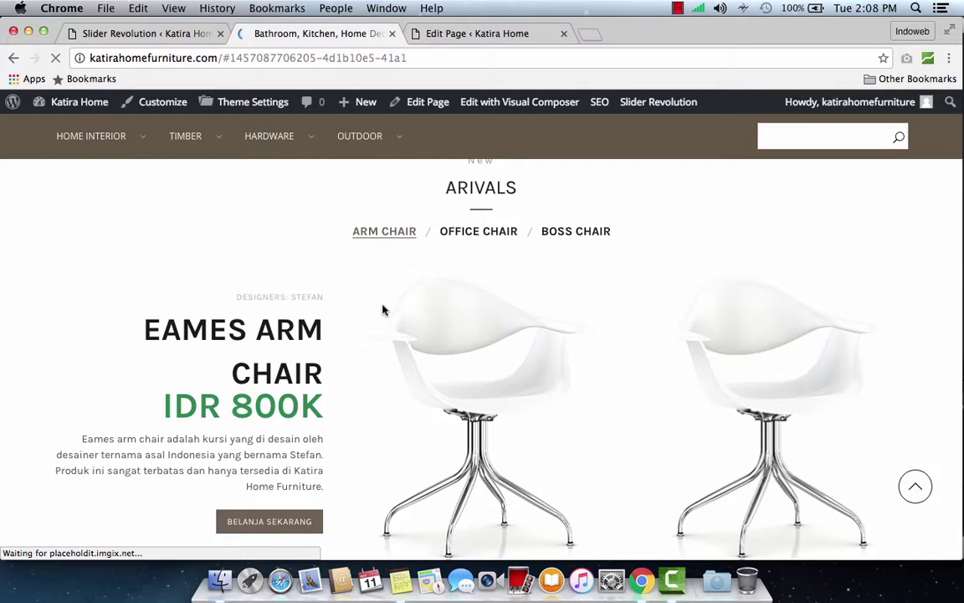
{"action": "left_click", "coordinate": [678, 8]}
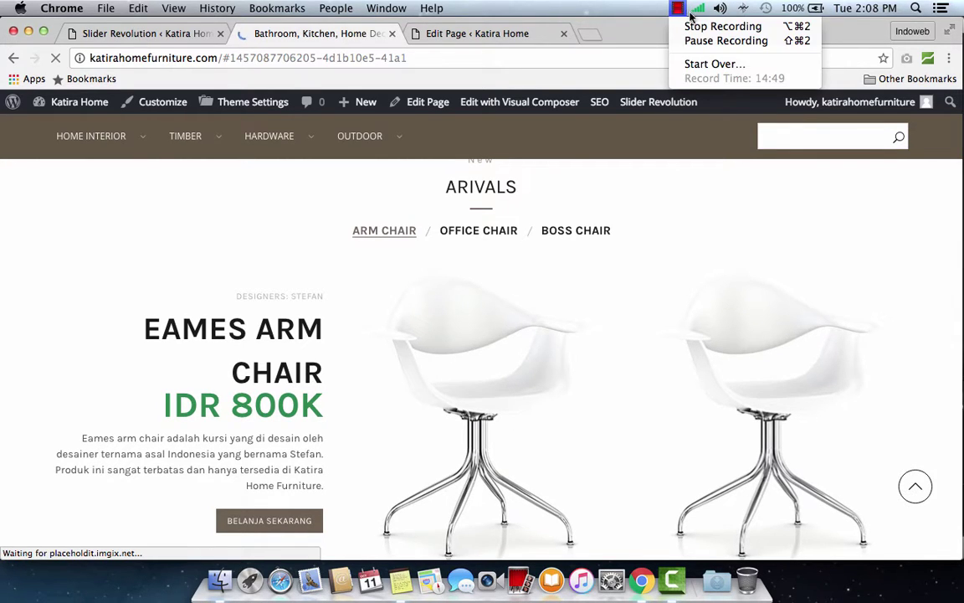